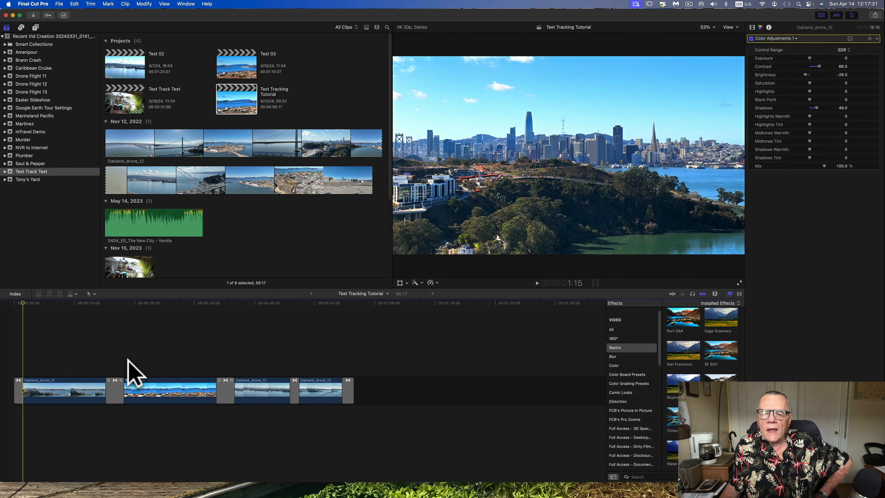
Add an object tracker to the first Oakland_drone_12 clip in the timeline and rename it "Salesforce"
left_click(53, 389)
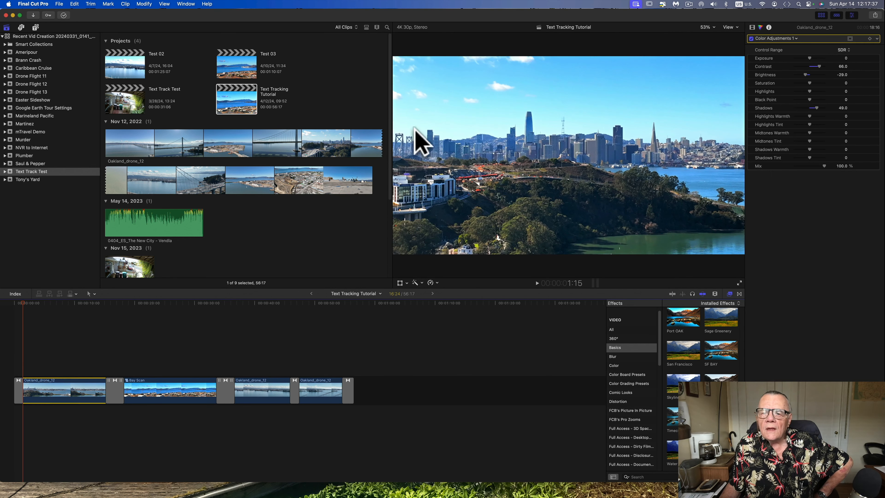
left_click(720, 33)
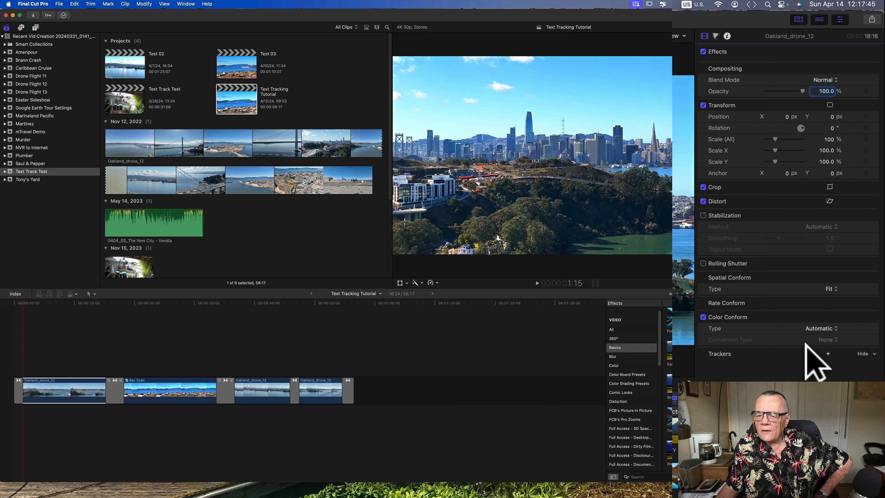
left_click(827, 354)
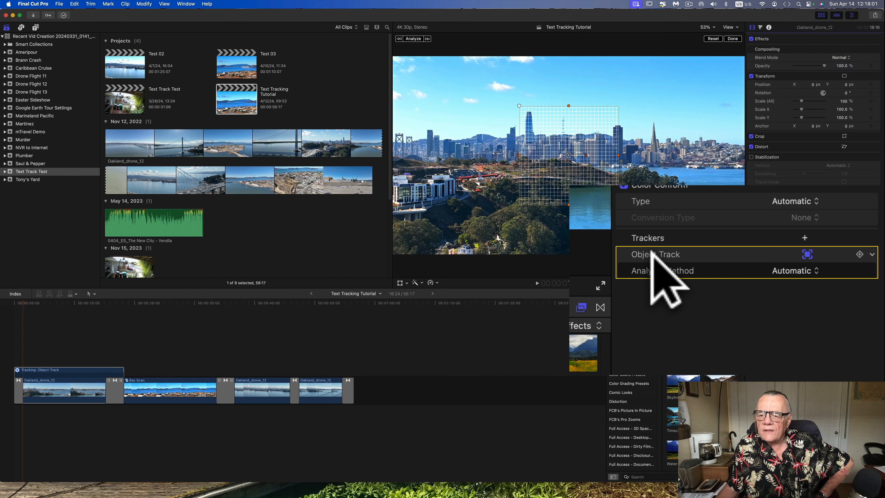
double_click(651, 255)
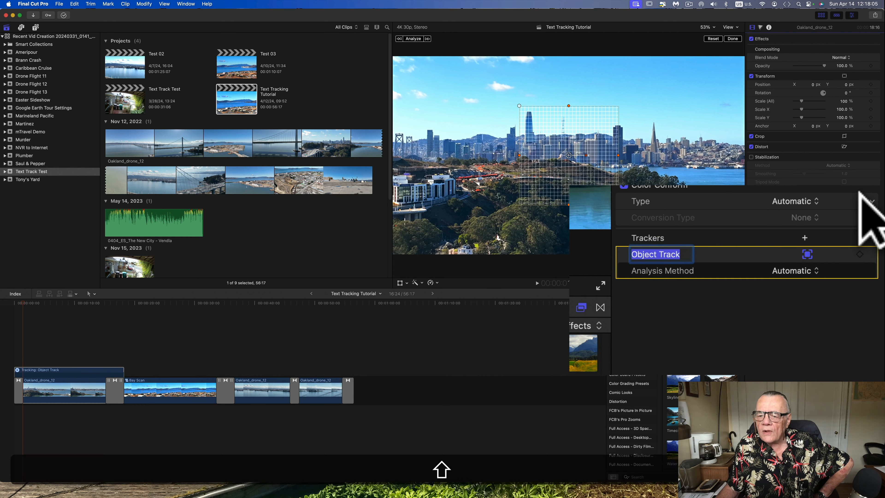
type("Salesforce")
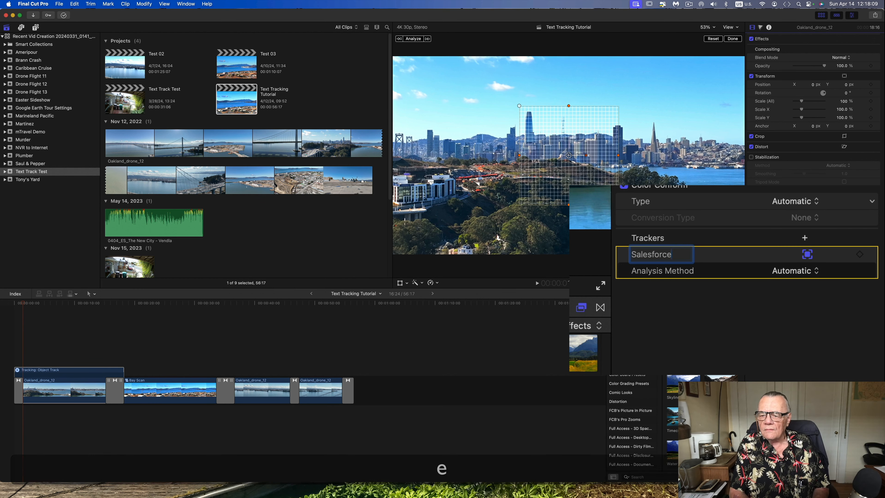
key("Return")
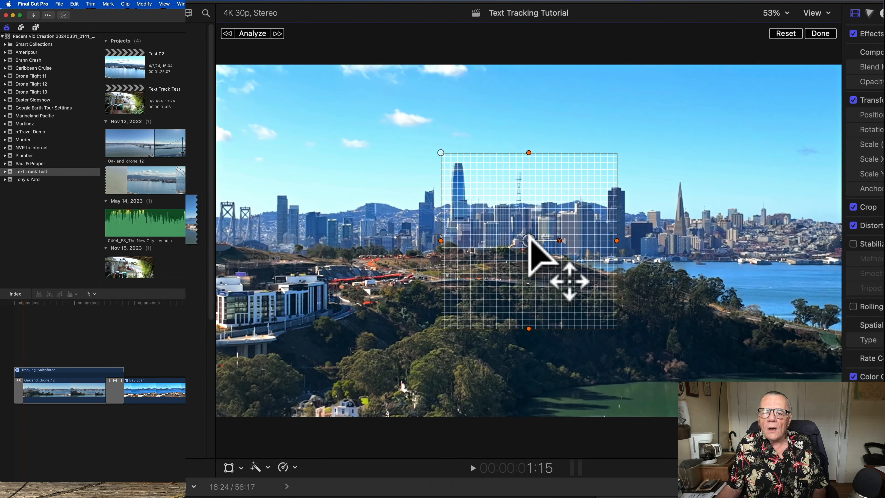
Move the tracking grid onto the Salesforce Tower and resize it to a tall, narrow frame around the building
left_click_drag(529, 240, 460, 191)
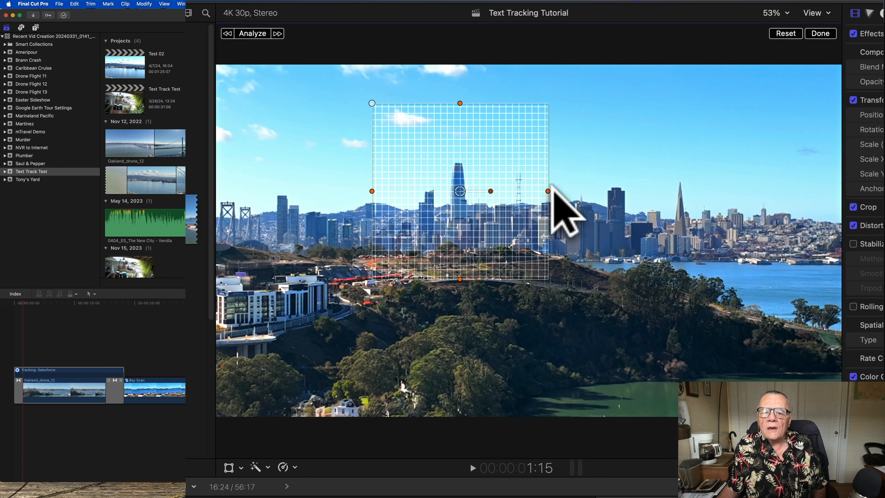
left_click_drag(547, 192, 492, 195)
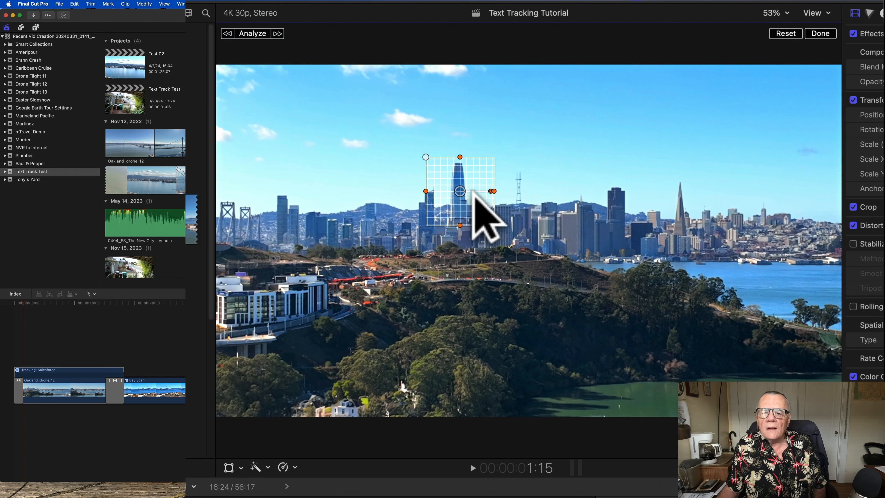
left_click_drag(492, 191, 477, 192)
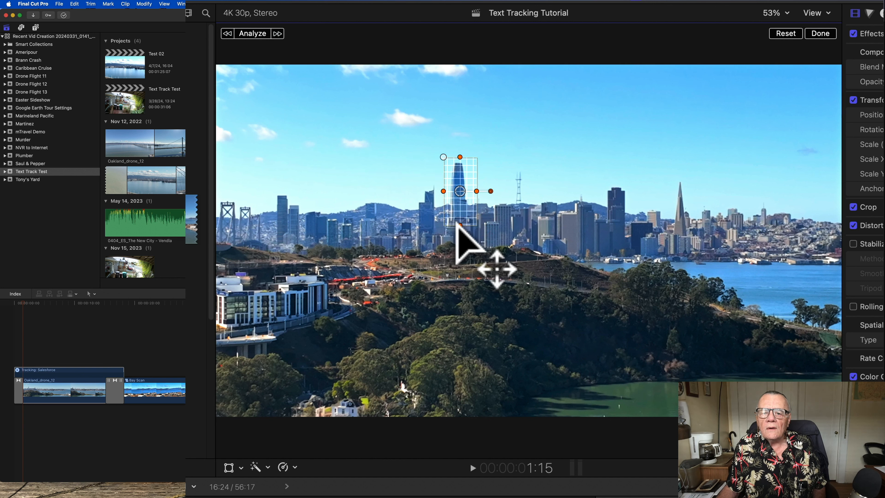
left_click_drag(459, 225, 461, 236)
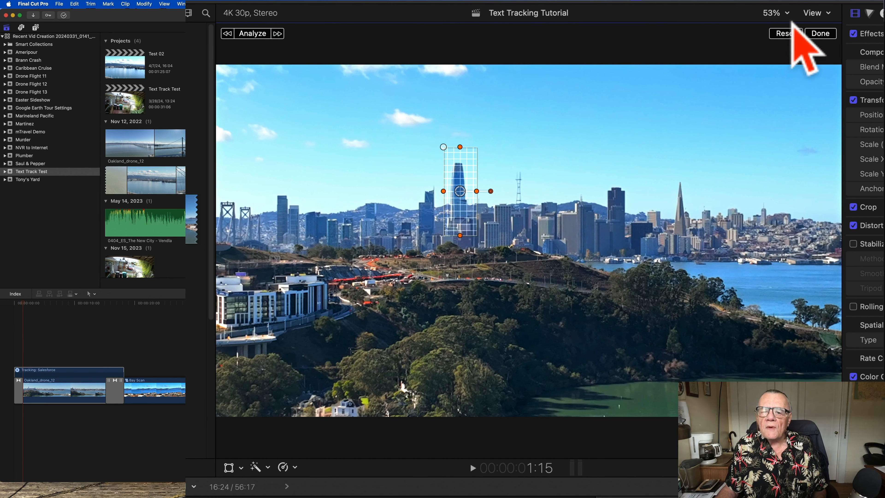
Refine the tracking grid's fit over the Salesforce Tower at 100% view scale and analyze the track in both directions
left_click(786, 13)
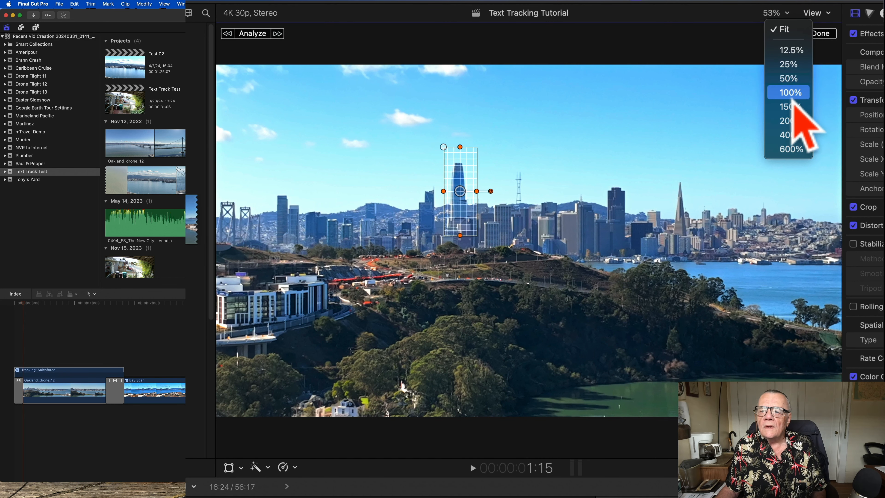
left_click(792, 93)
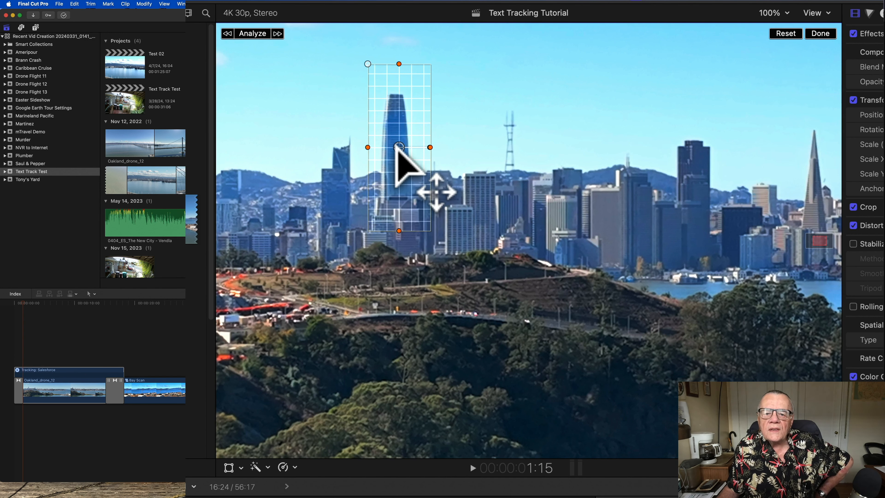
left_click_drag(399, 148, 422, 166)
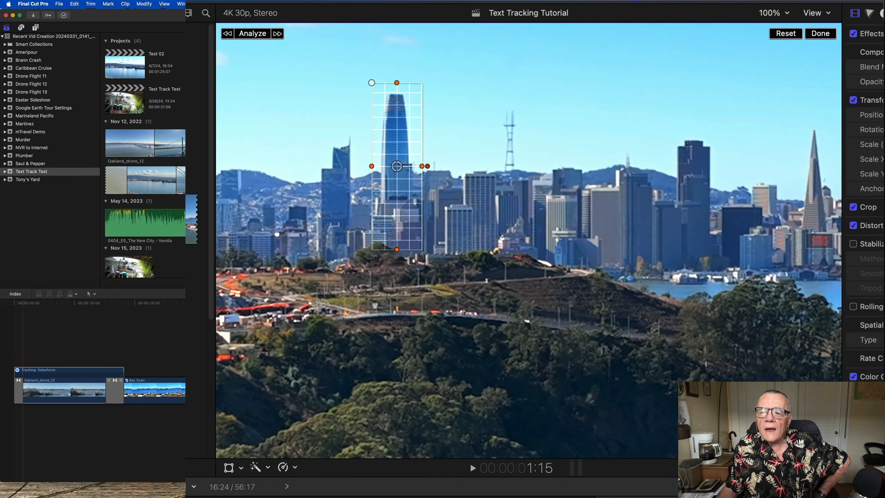
left_click(781, 13)
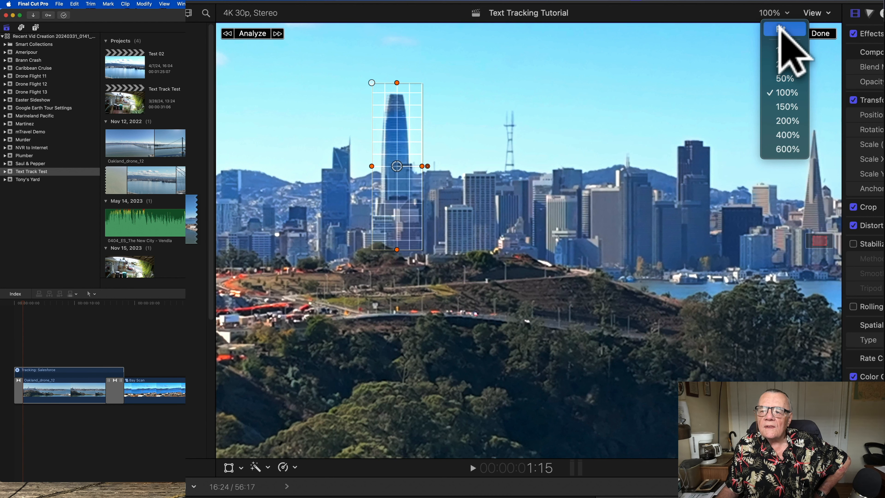
left_click(781, 29)
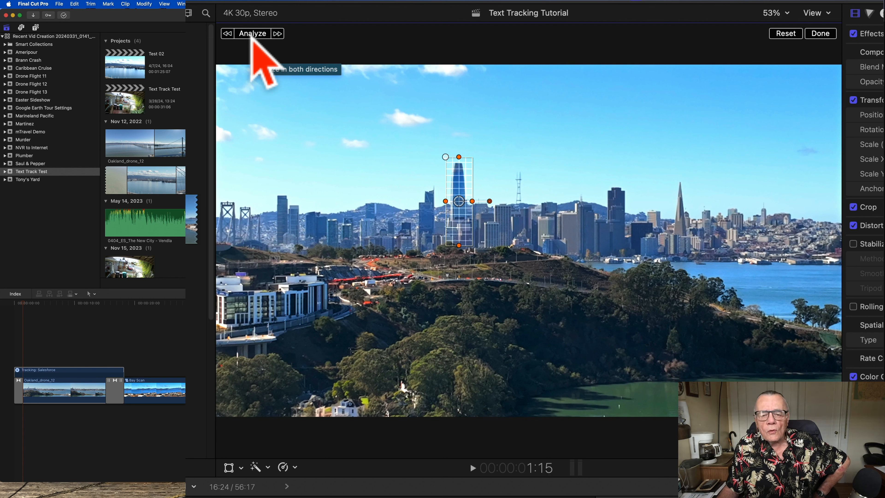
left_click(251, 35)
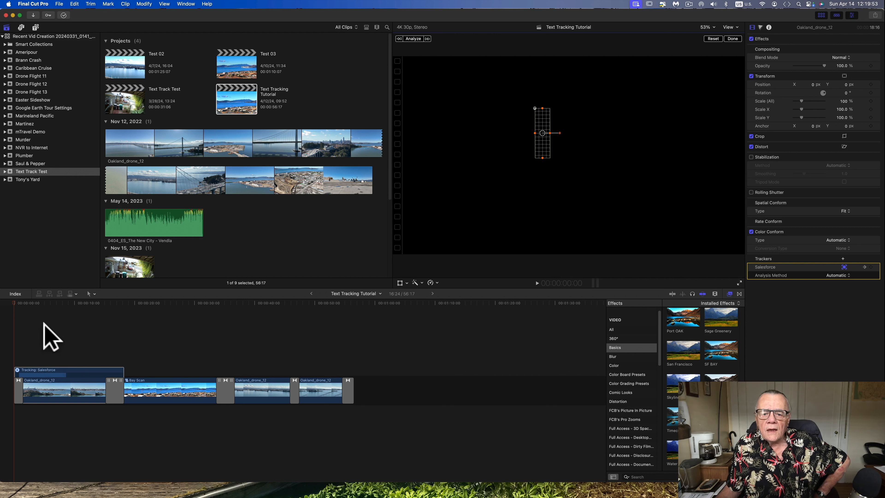
Add the Fade title from the Build In/Out titles above the first clip, starting at about 2:15
left_click(24, 332)
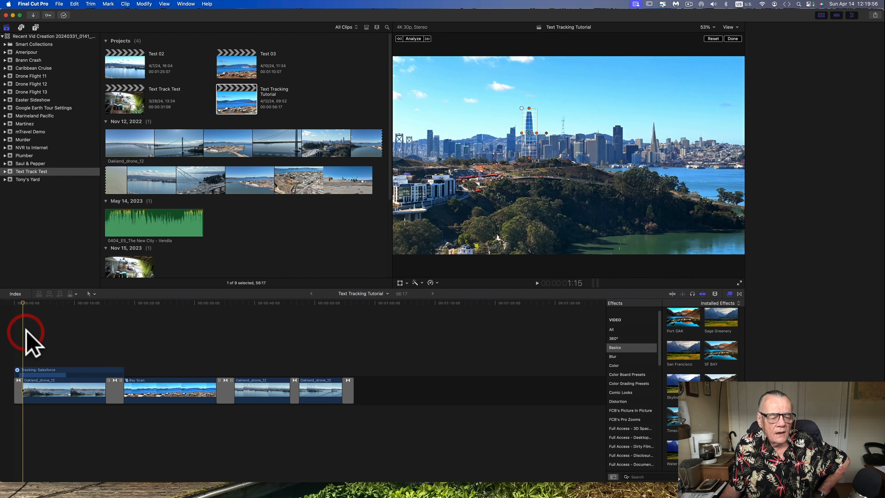
left_click(28, 303)
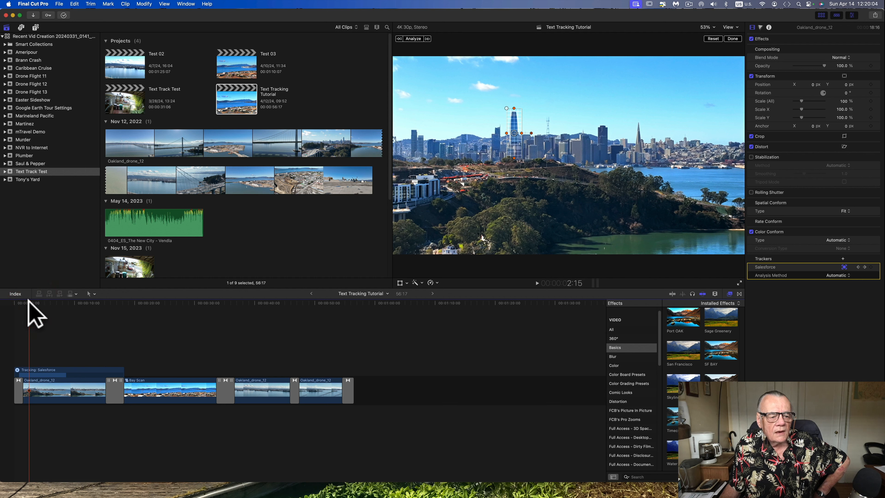
left_click(34, 26)
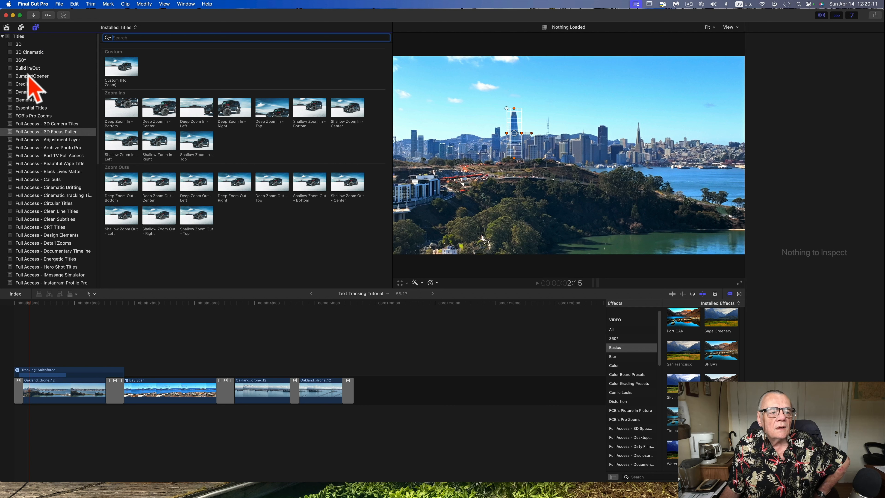
left_click(28, 67)
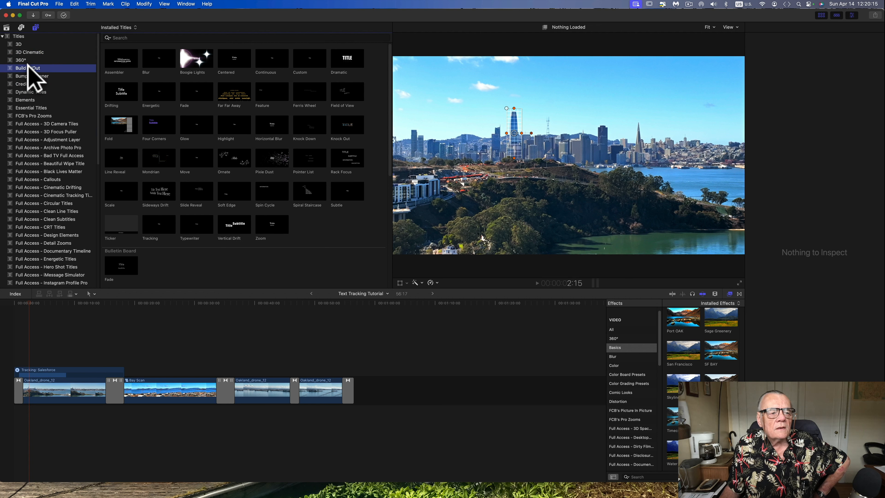
left_click(198, 91)
left_click_drag(198, 91, 30, 360)
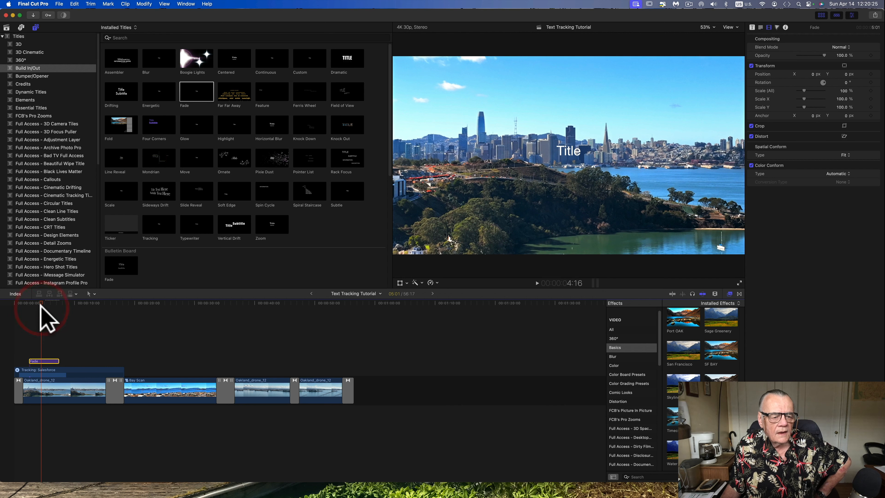
Move the title to just above the Salesforce Tower, at about X -475 px, Y 276 px
left_click(566, 154)
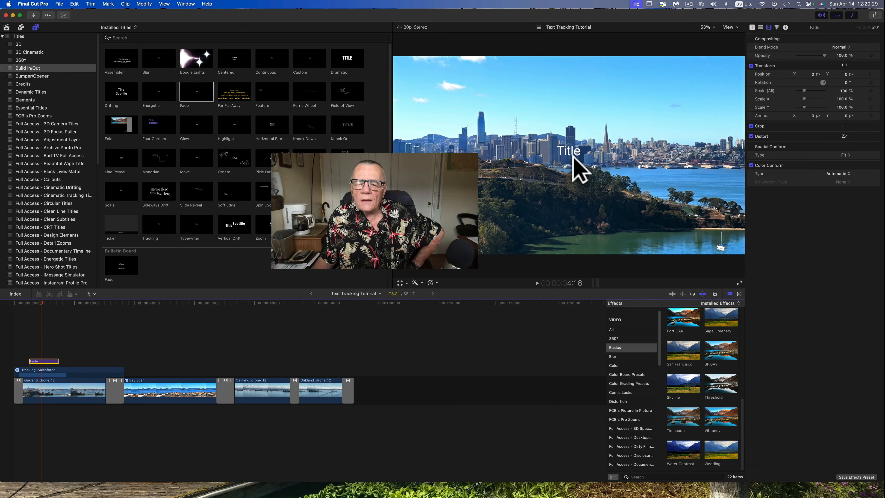
left_click_drag(568, 149, 486, 98)
left_click_drag(481, 98, 483, 97)
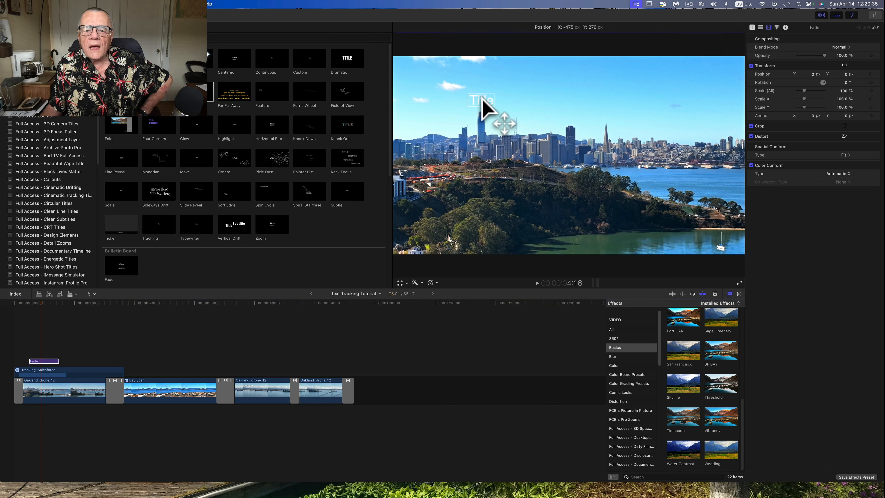
left_click_drag(482, 99, 484, 103)
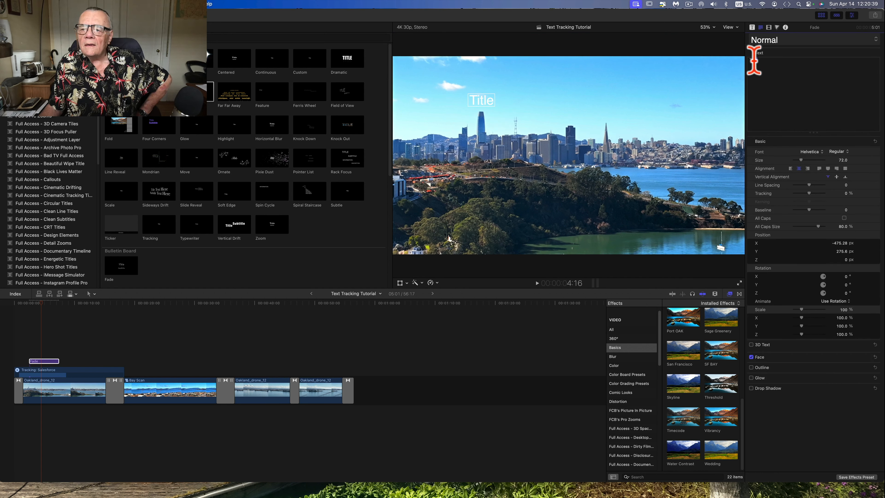
Replace the title text with "Salesforce" and "Tower" on two lines and raise it clear of the building, to about Y 335 px
left_click(727, 56)
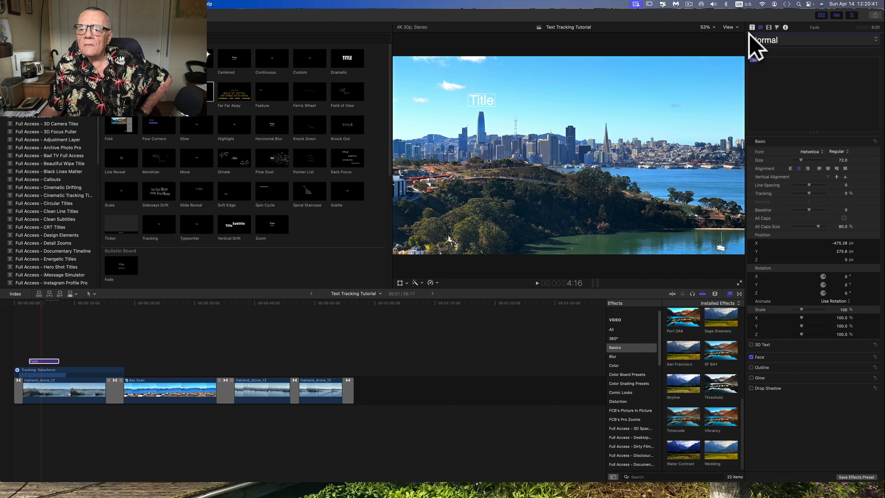
type("Sa")
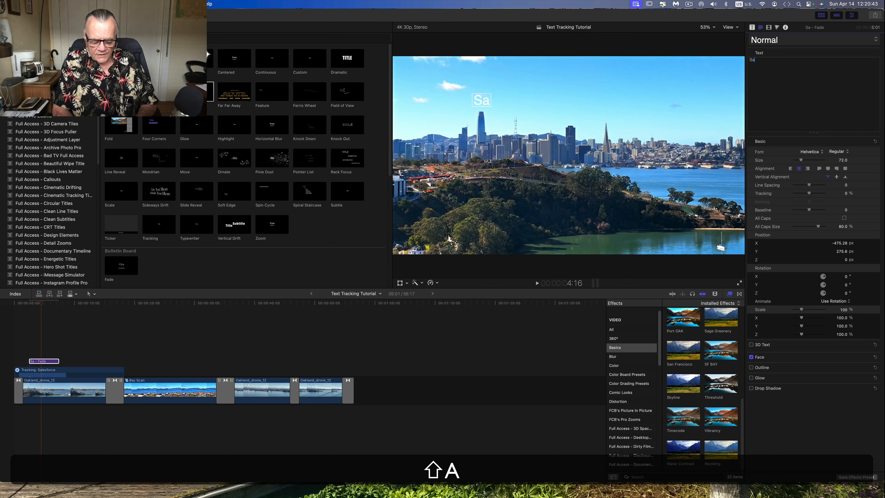
type("lesforce")
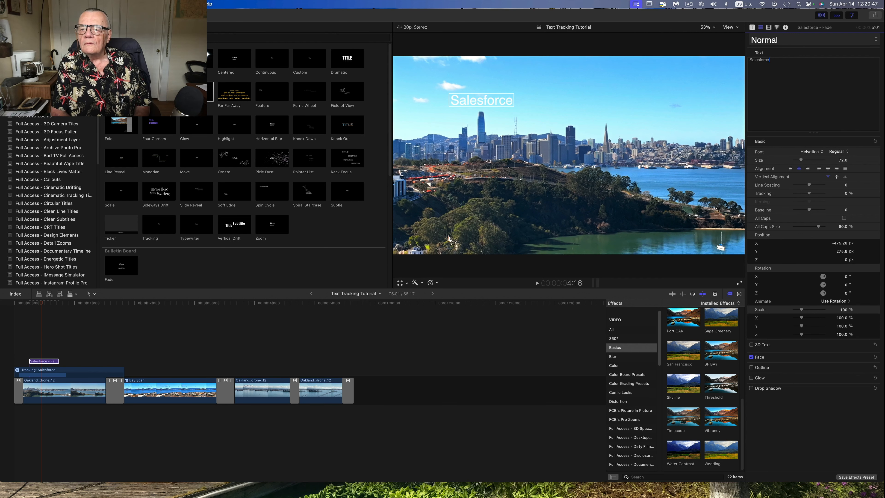
key("Return")
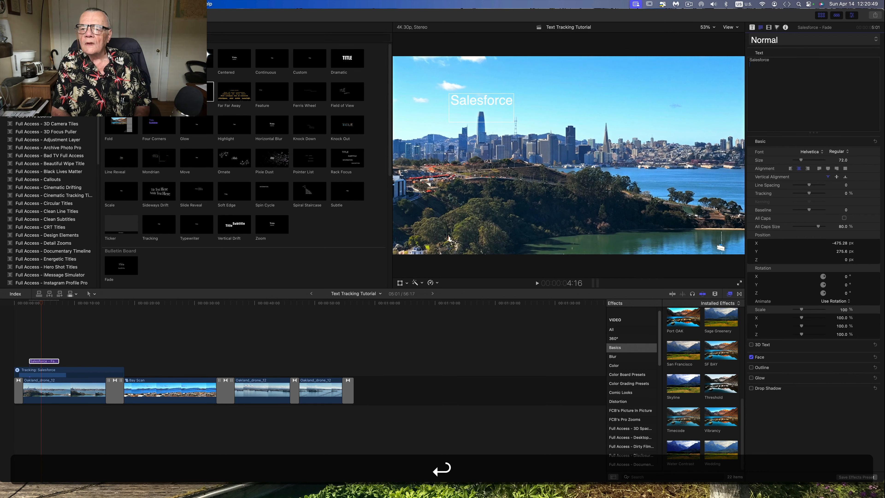
type("Tower")
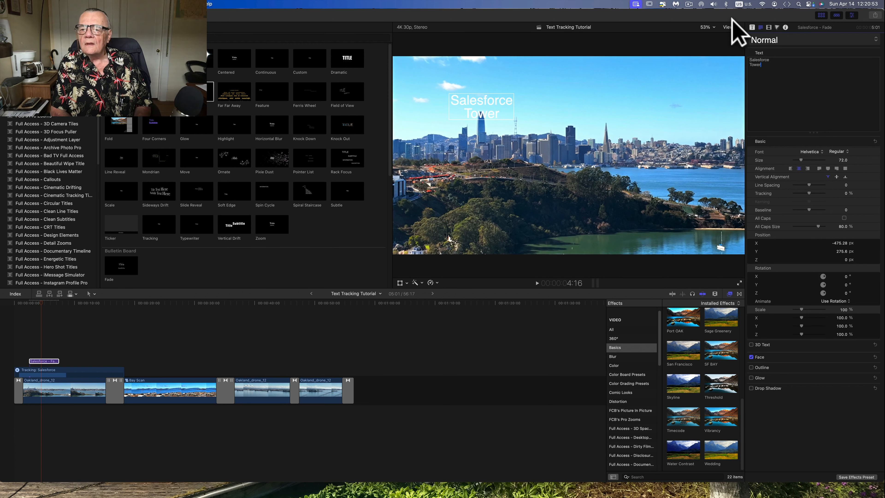
left_click(480, 110)
left_click_drag(480, 104, 479, 94)
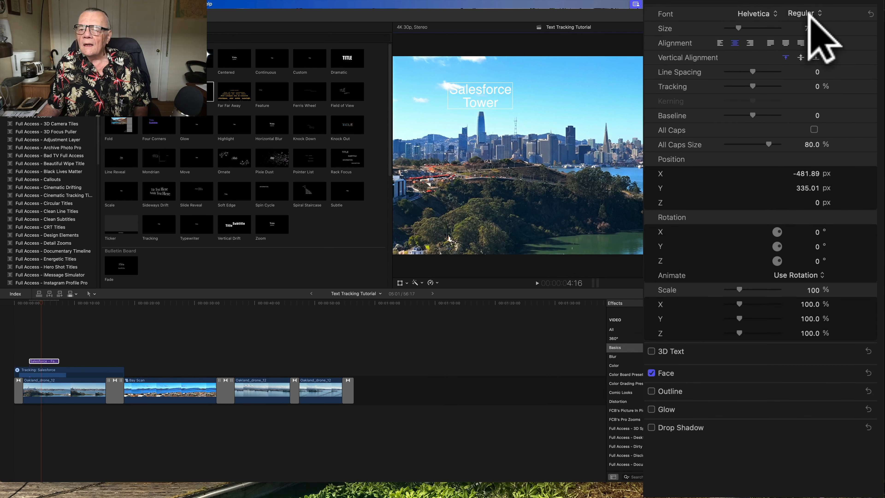
Set the Salesforce Tower title's Helvetica typeface to Bold
left_click(802, 13)
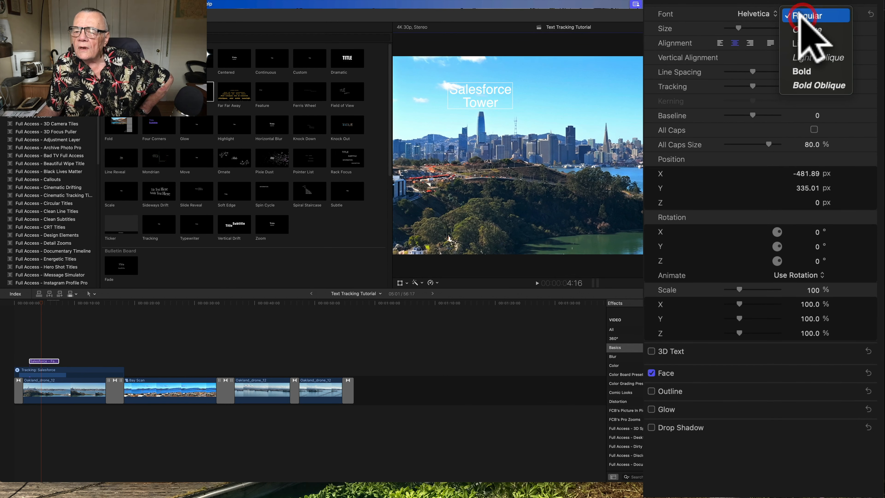
left_click(800, 72)
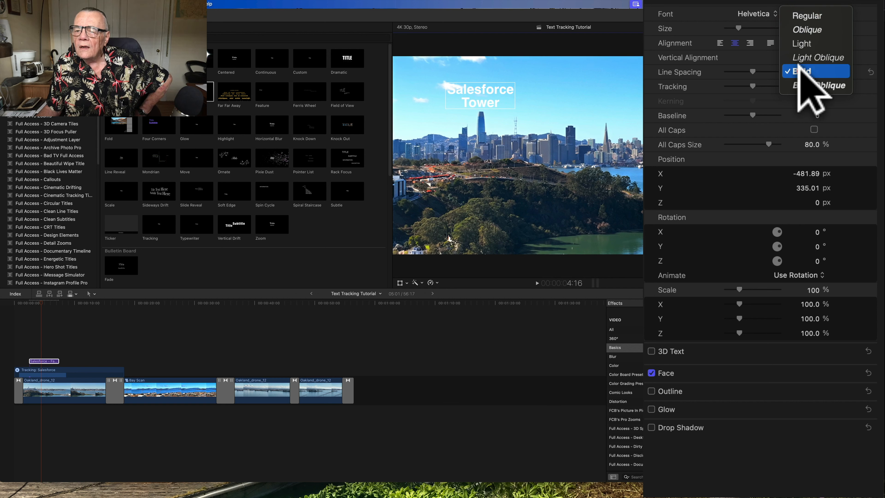
left_click(800, 71)
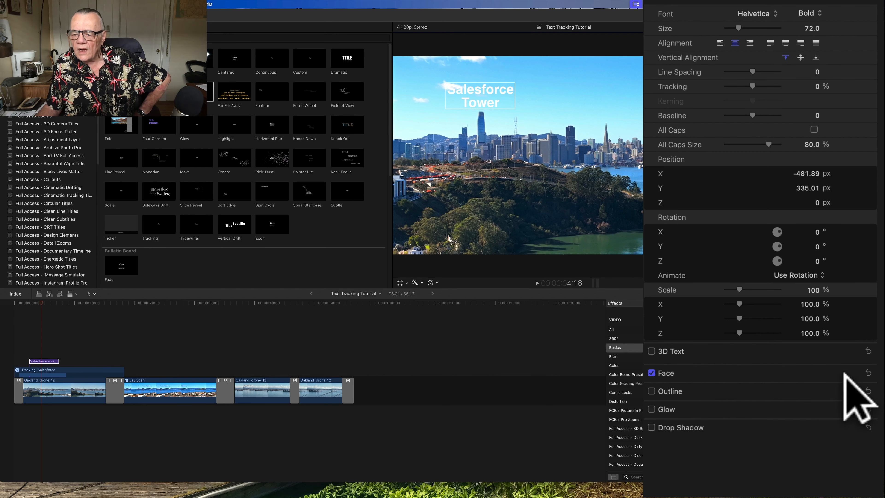
Fill the face of the Salesforce Tower title with the golden yellow swatch
left_click(854, 372)
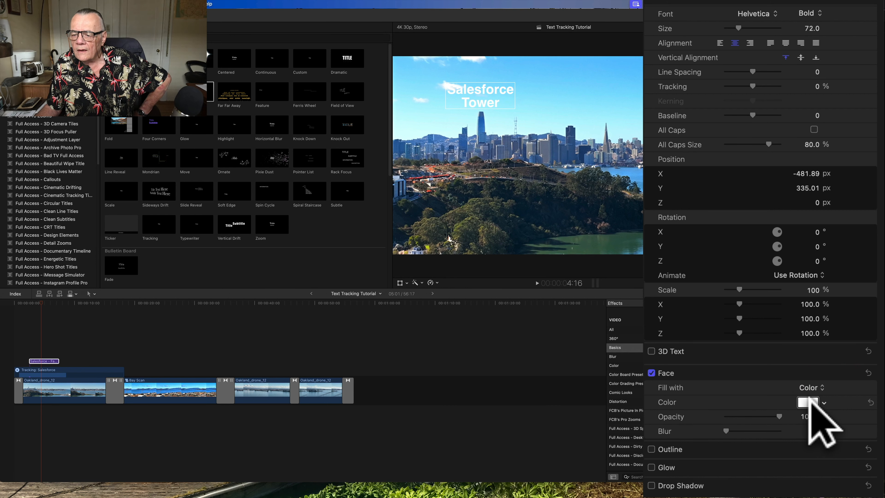
left_click(808, 402)
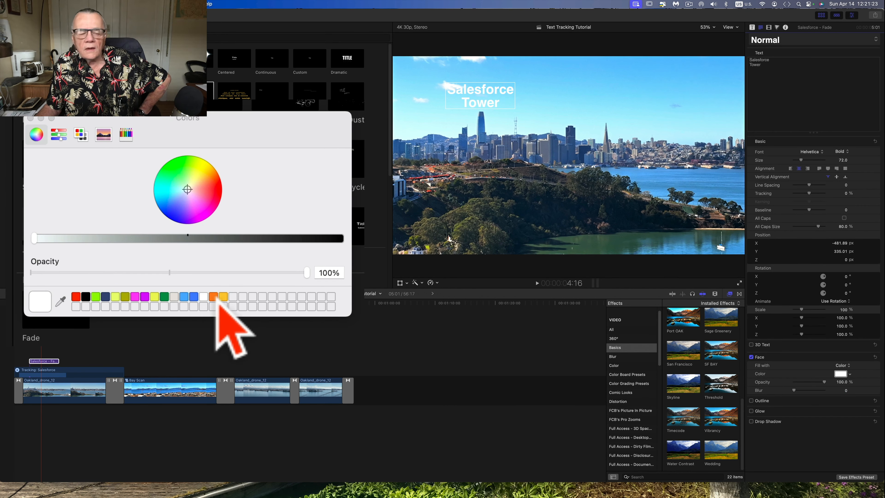
left_click(223, 296)
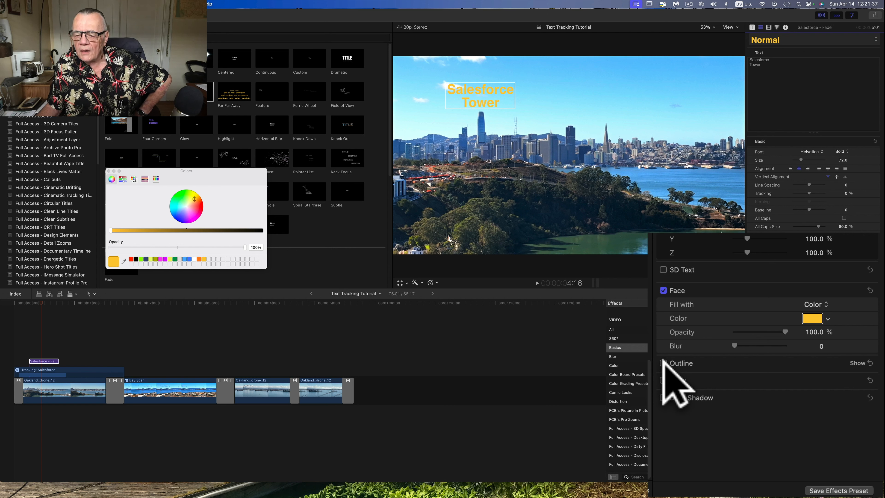
Turn on the outline for the Salesforce Tower title and colour it black
left_click(663, 363)
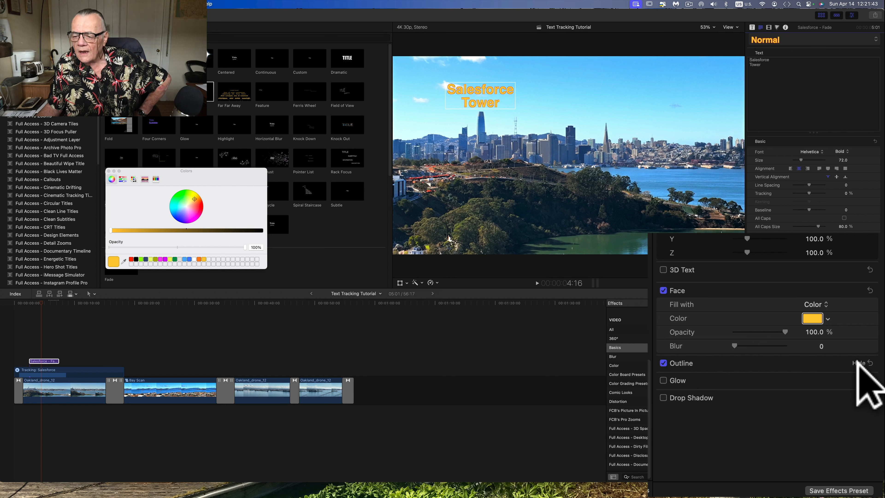
left_click(858, 363)
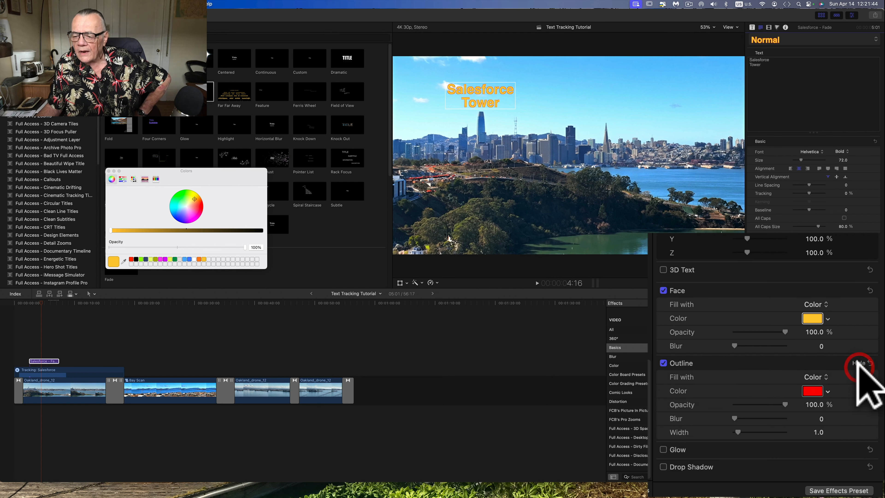
left_click(810, 389)
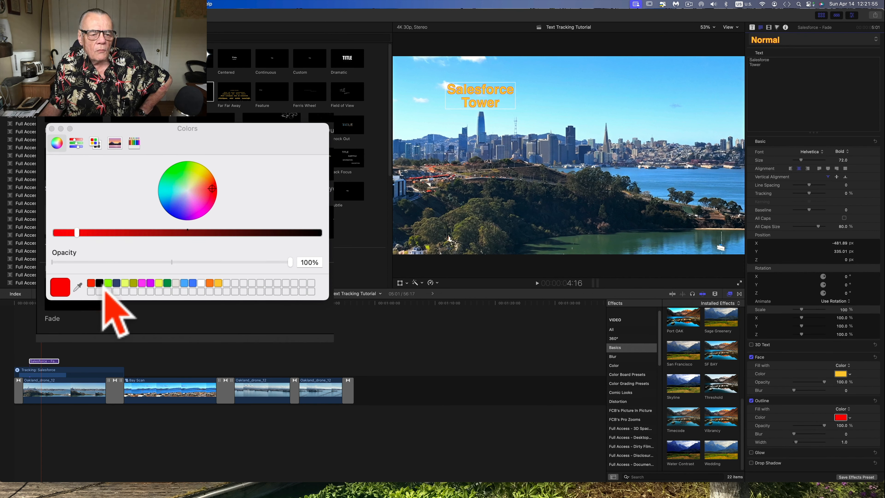
left_click(99, 284)
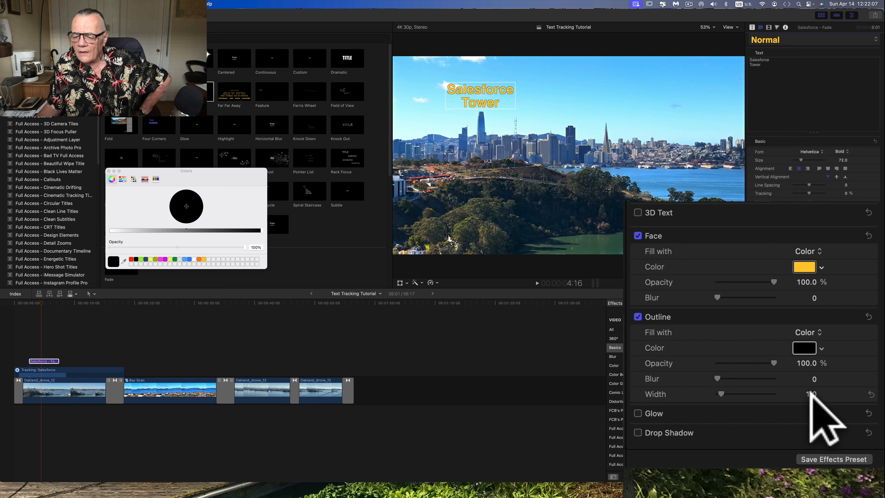
Try an outline width of 4 on the title and settle on 3
left_click(809, 393)
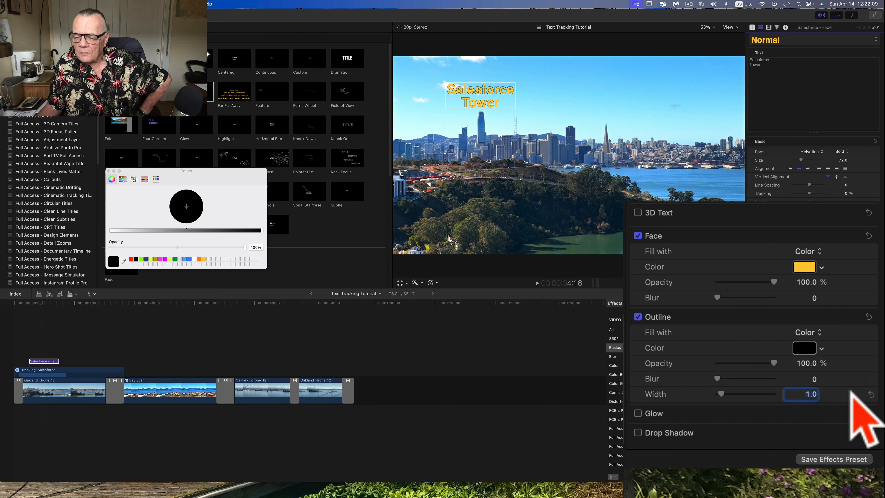
type("4")
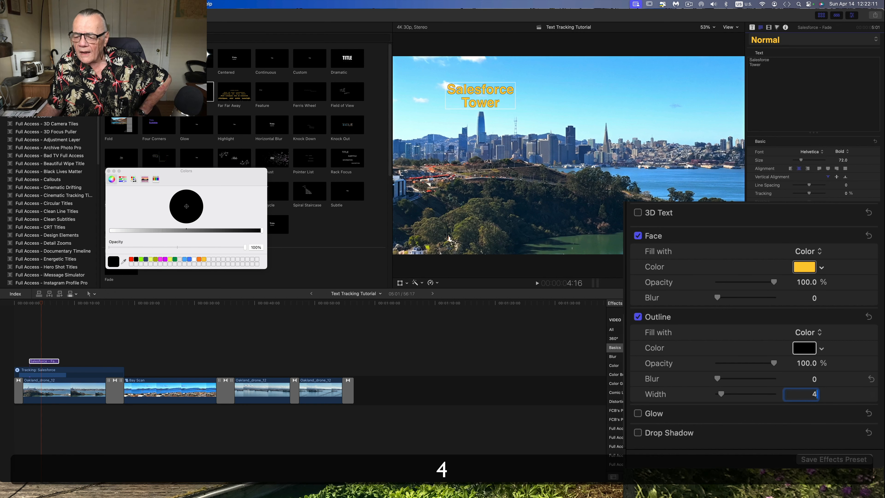
key("Return")
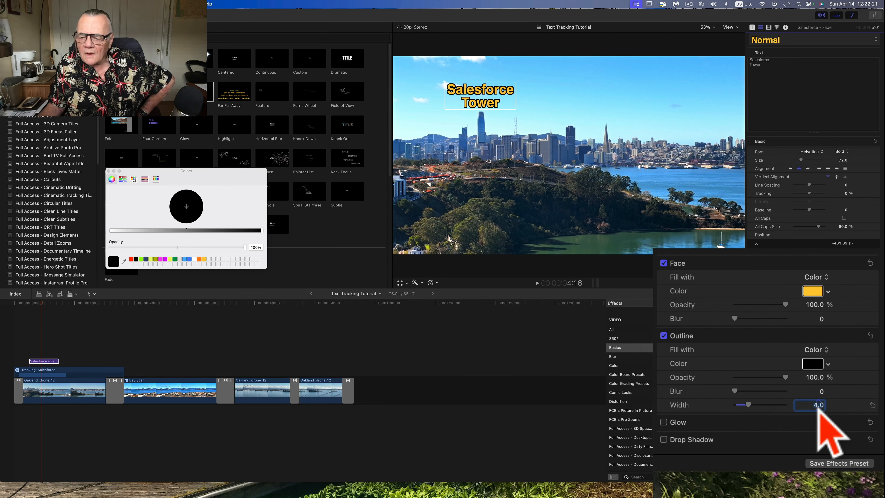
left_click(818, 406)
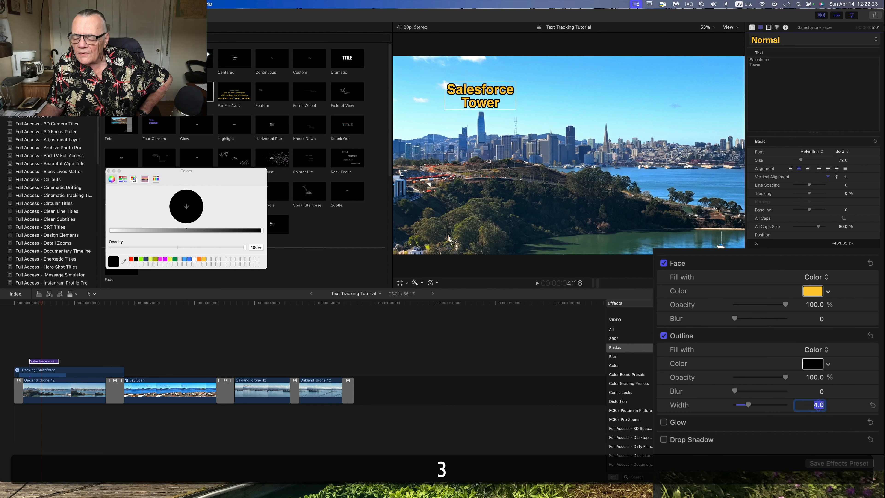
key("Return")
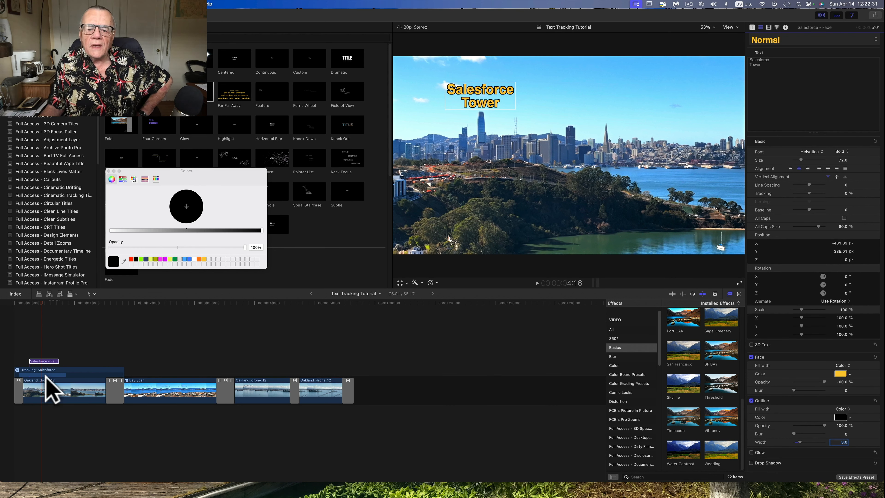
Attach the Salesforce Tower title to the Salesforce tracker of Oakland_drone_12 through its Transform controls
left_click(42, 361)
left_click(42, 361)
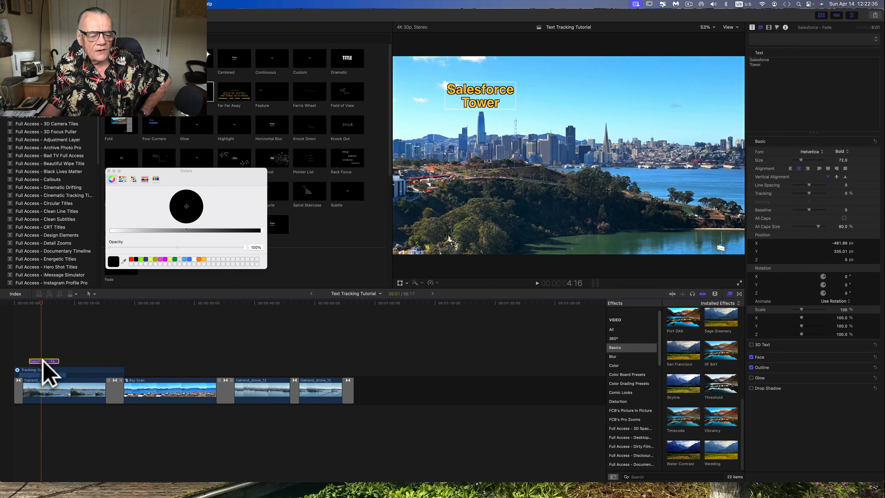
left_click(400, 283)
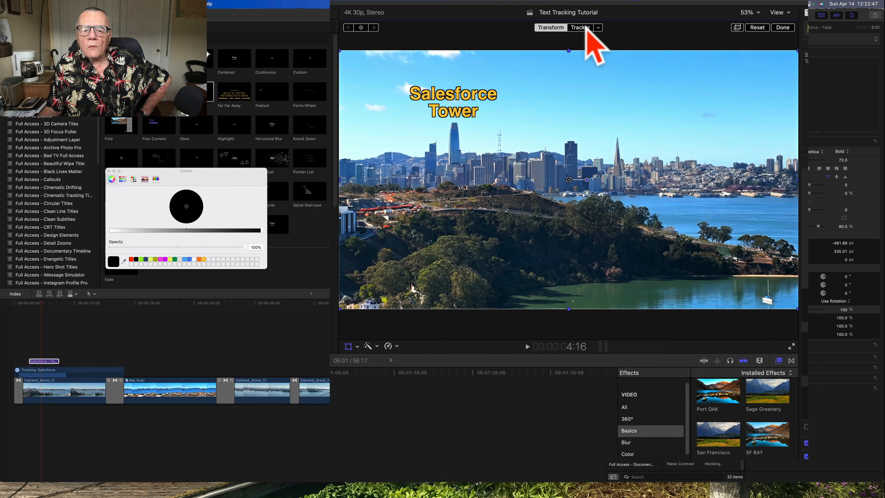
left_click(599, 31)
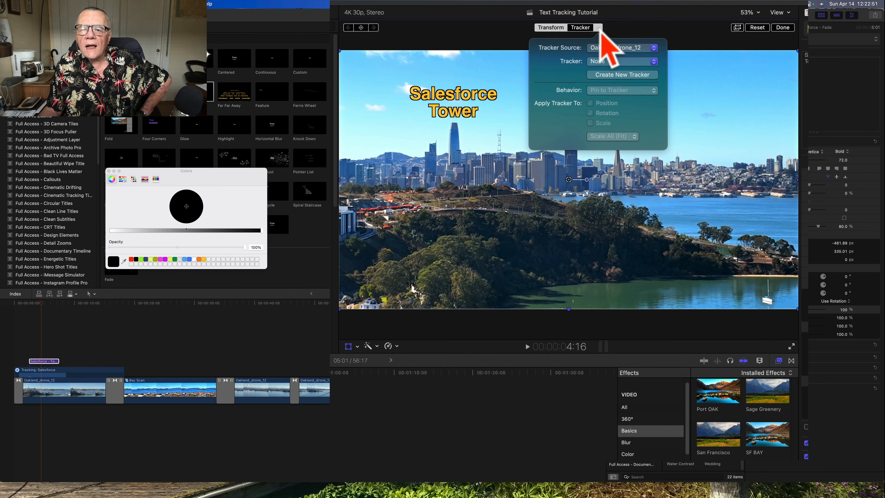
left_click(649, 63)
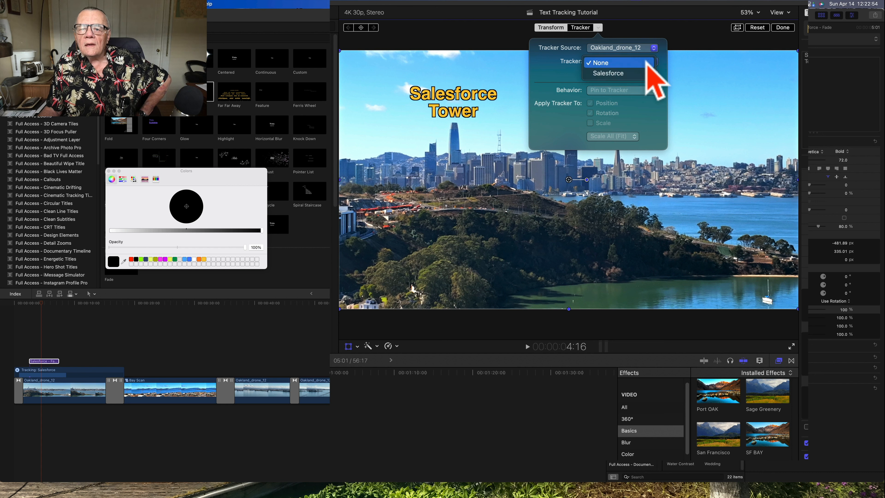
left_click(624, 73)
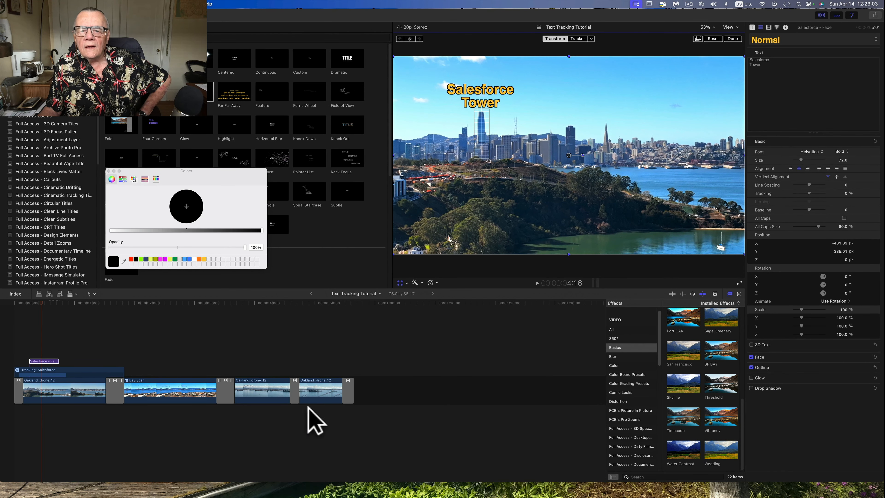
Play the timeline from the beginning to check how the title follows the Salesforce Tower
left_click(28, 319)
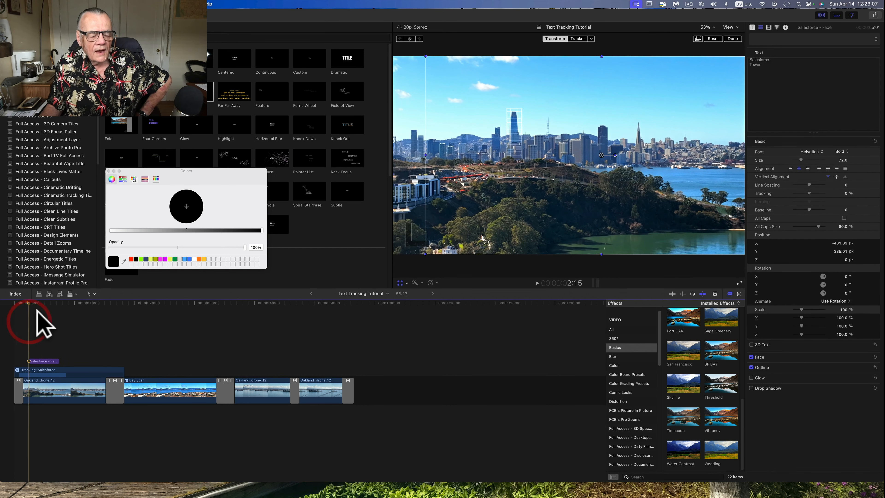
key("Home")
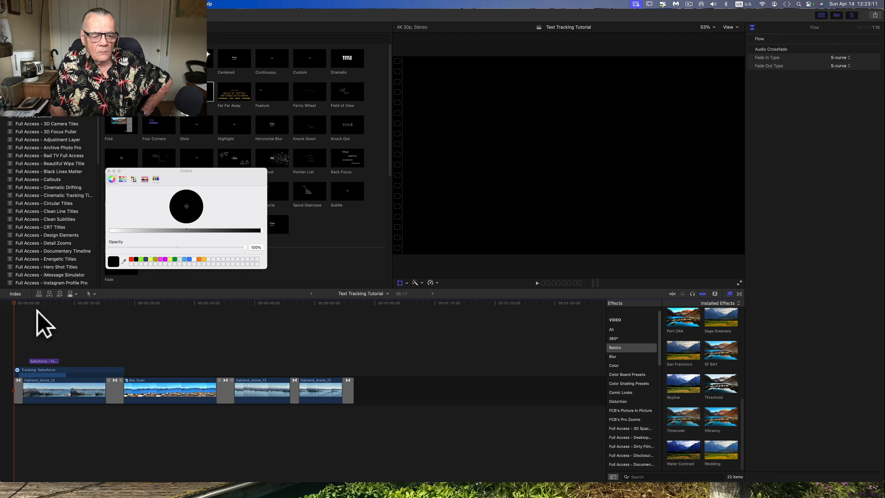
key("space")
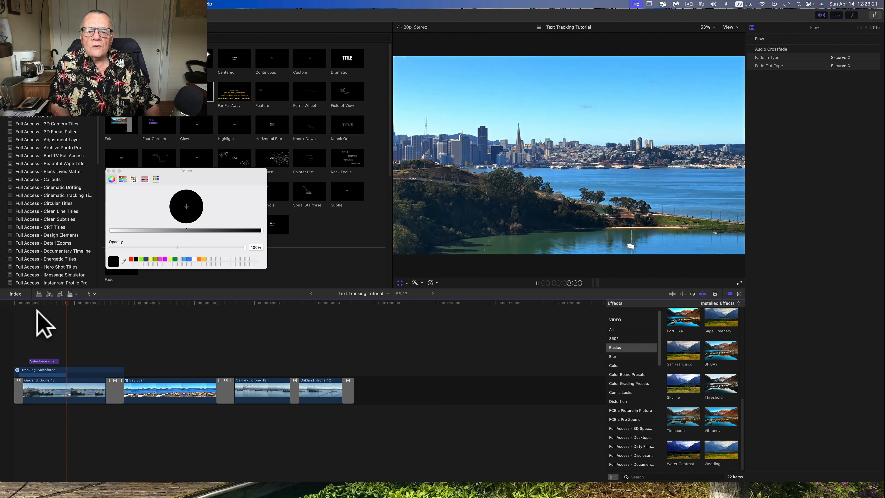
key("space")
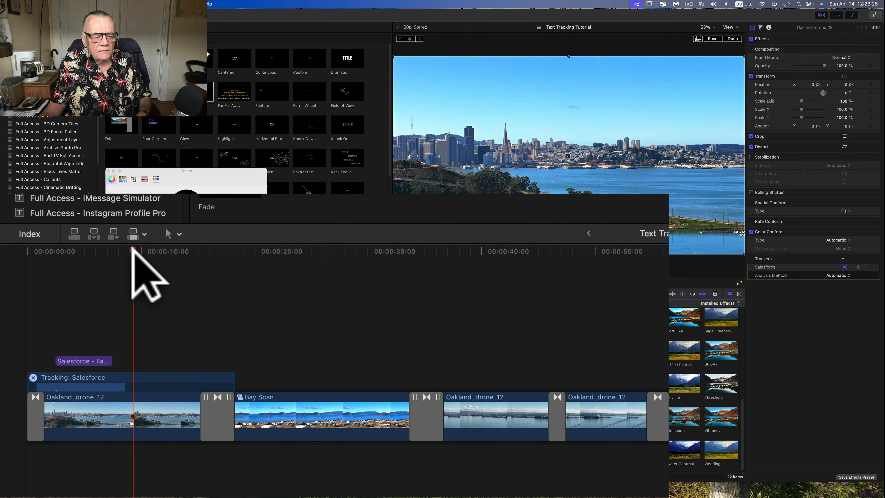
Extend the Salesforce title at both ends so it runs from about 2 seconds to about 8.5 seconds
left_click_drag(69, 302, 71, 302)
left_click_drag(134, 250, 51, 288)
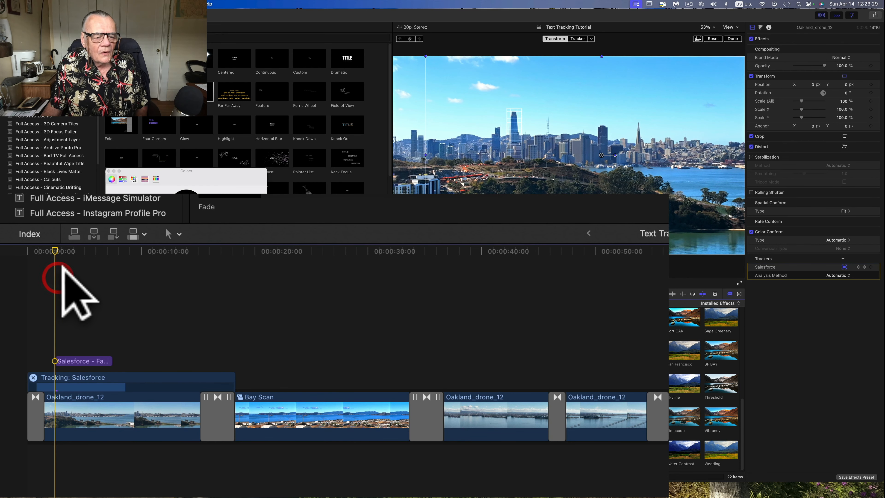
left_click(67, 359)
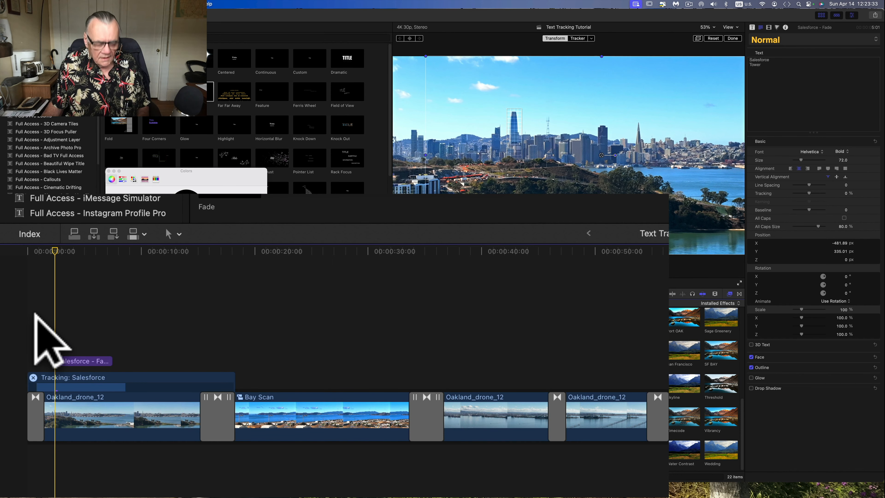
key("super+equal")
key("super+equal")
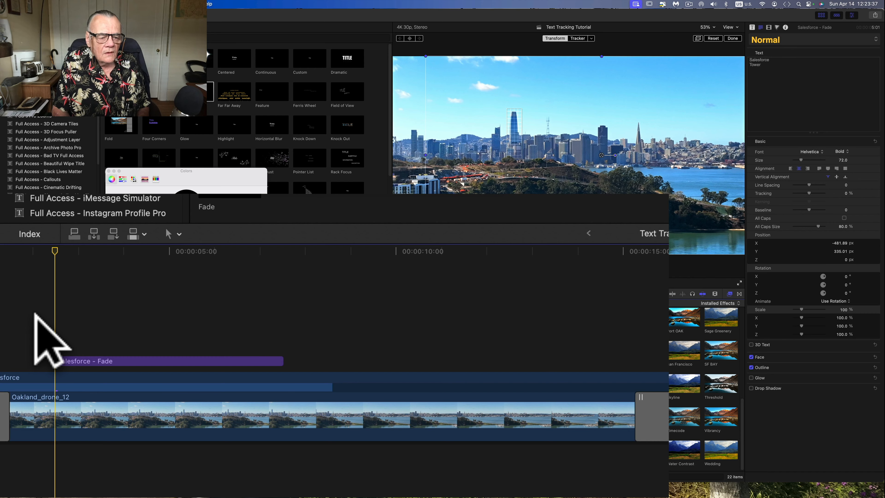
key("Home")
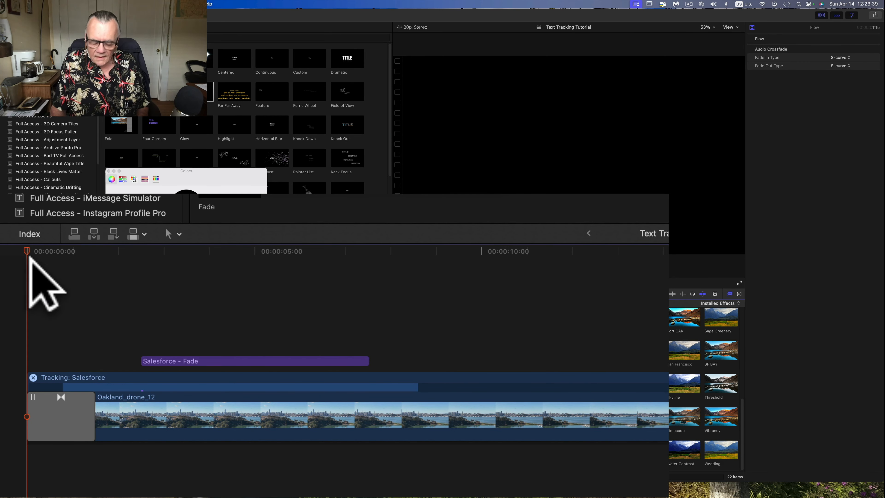
left_click_drag(29, 257, 114, 261)
left_click(130, 307)
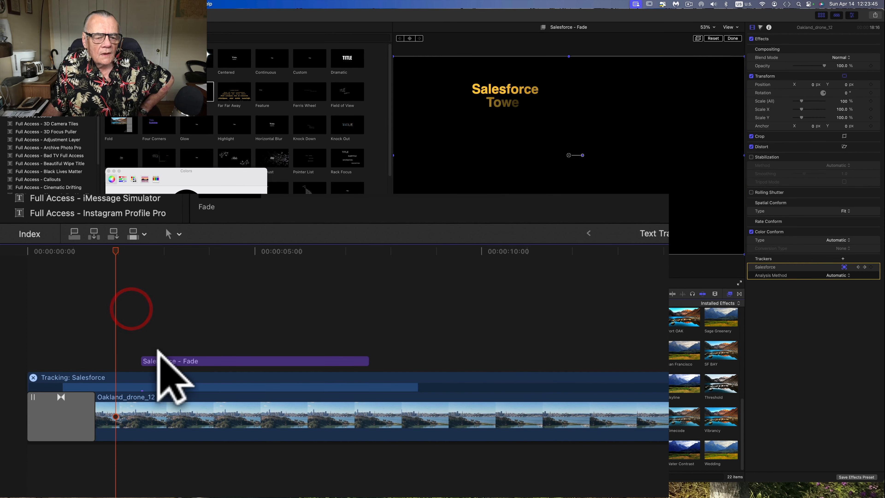
left_click_drag(148, 366, 73, 346)
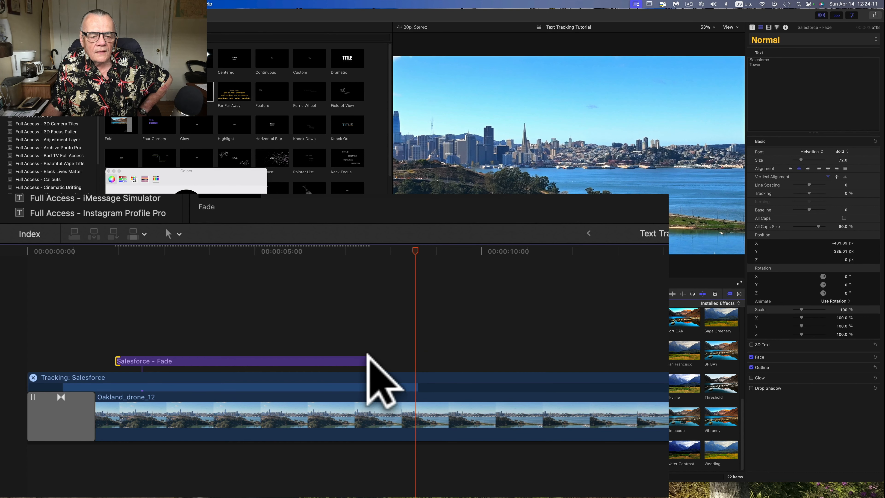
left_click_drag(364, 365, 415, 371)
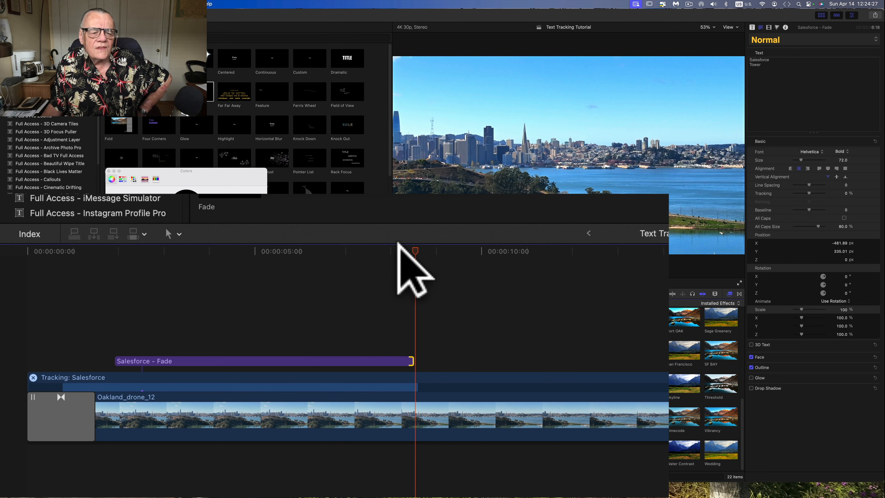
Play the sequence from the start to review the lengthened Salesforce title over the moving building
key("Home")
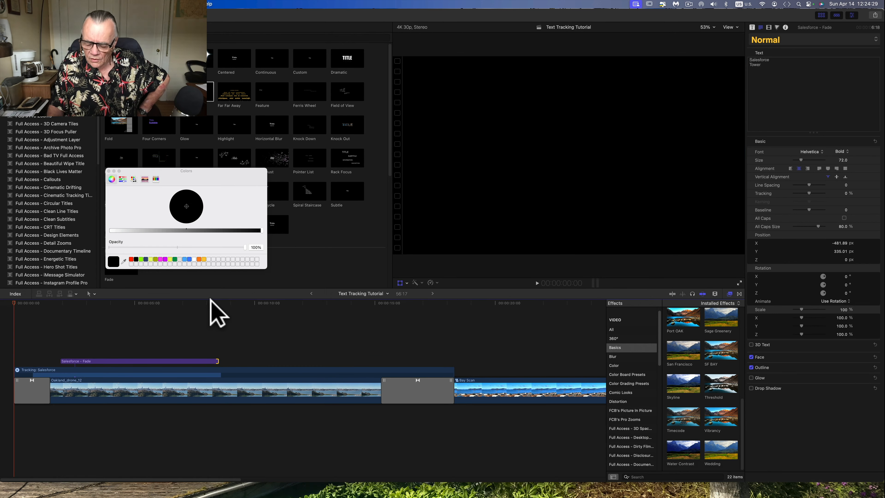
key("space")
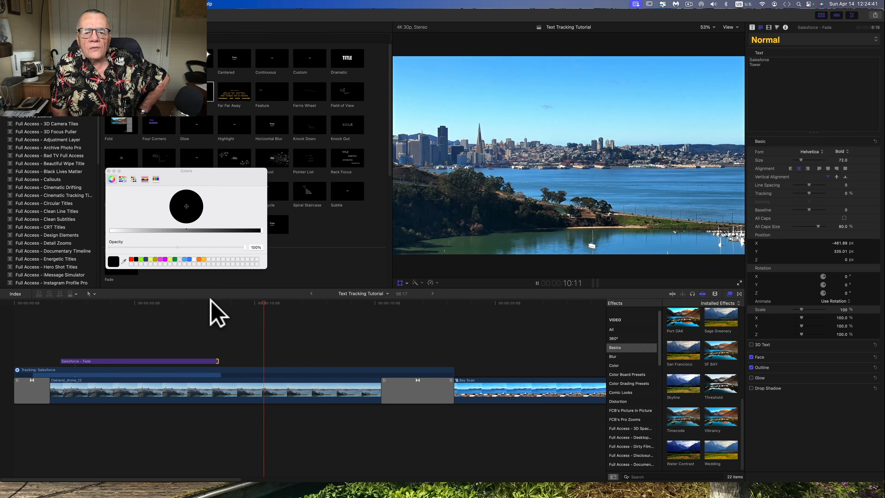
key("space")
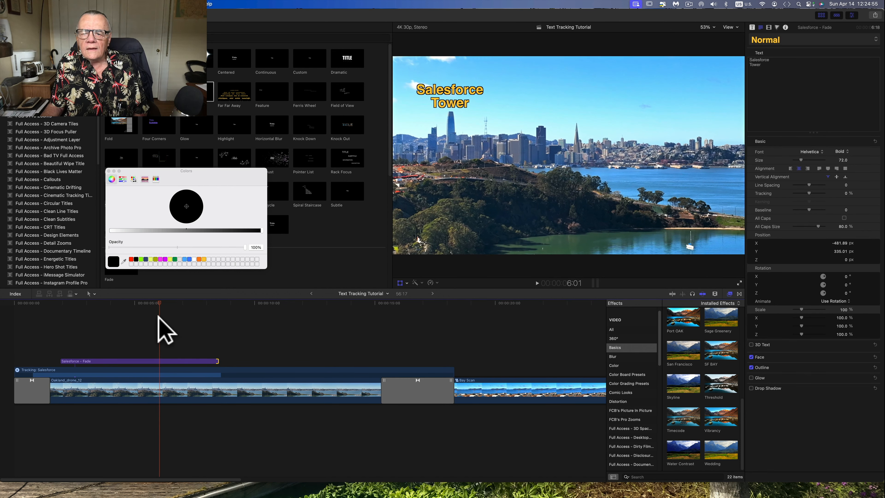
Add a second object tracker to the Oakland_drone_12 clip and name it Transamerica
left_click(157, 392)
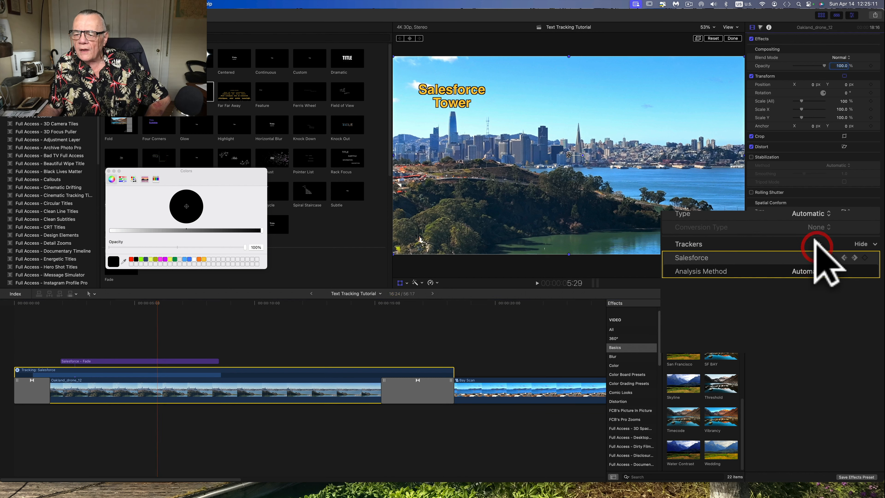
left_click(817, 244)
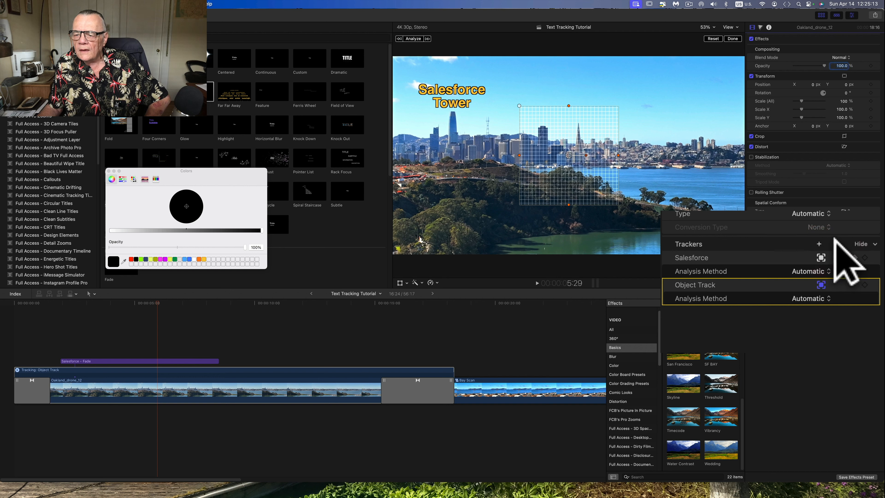
double_click(704, 285)
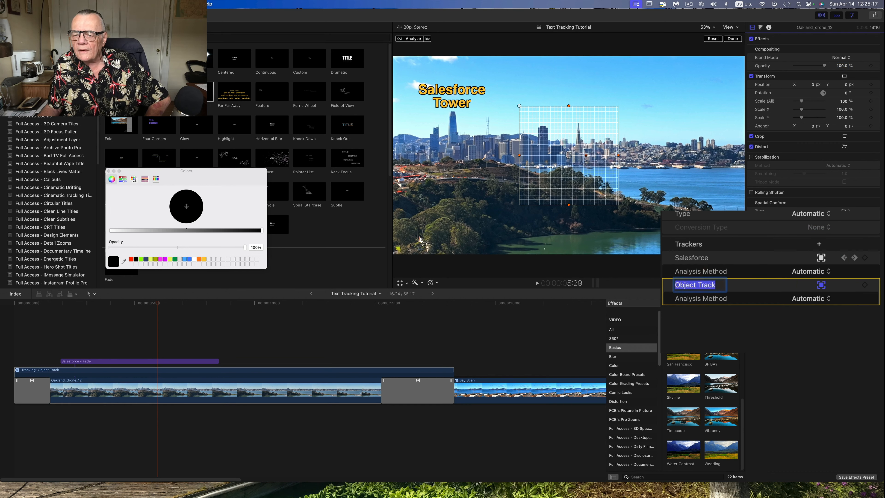
type("Gr")
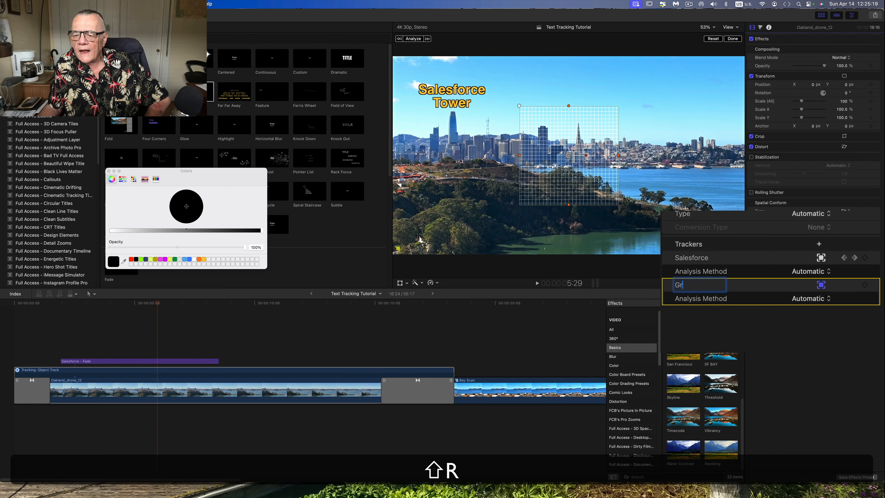
key("BackSpace")
key("BackSpace")
key("BackSpace")
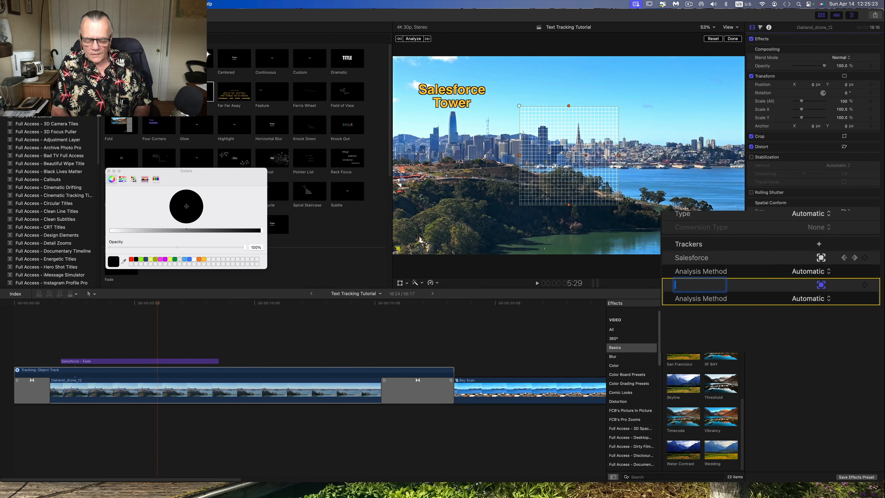
key("shift")
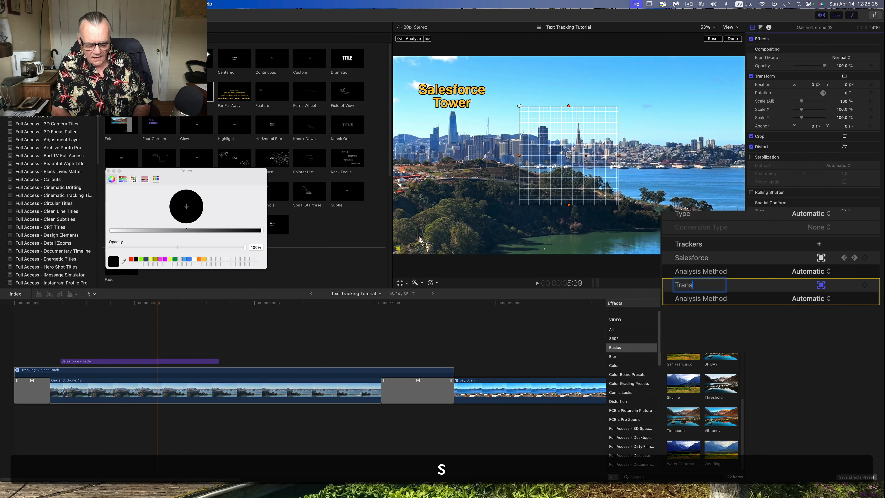
type("Transamerica")
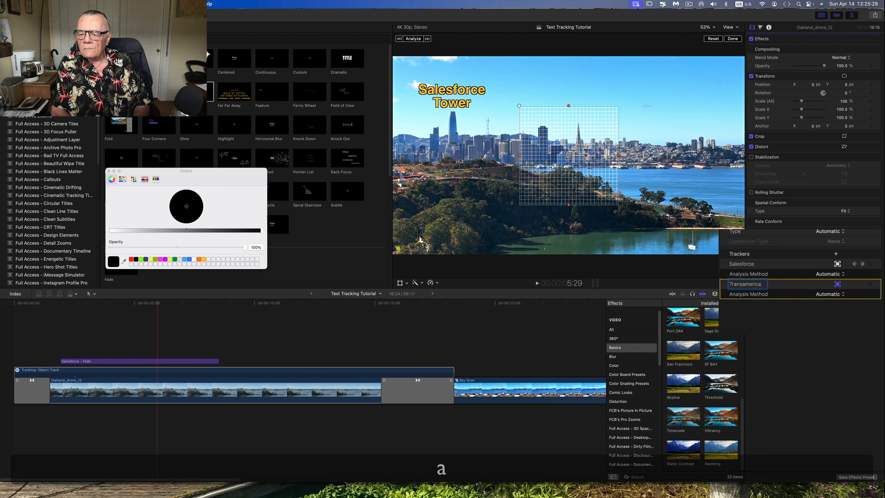
key("Return")
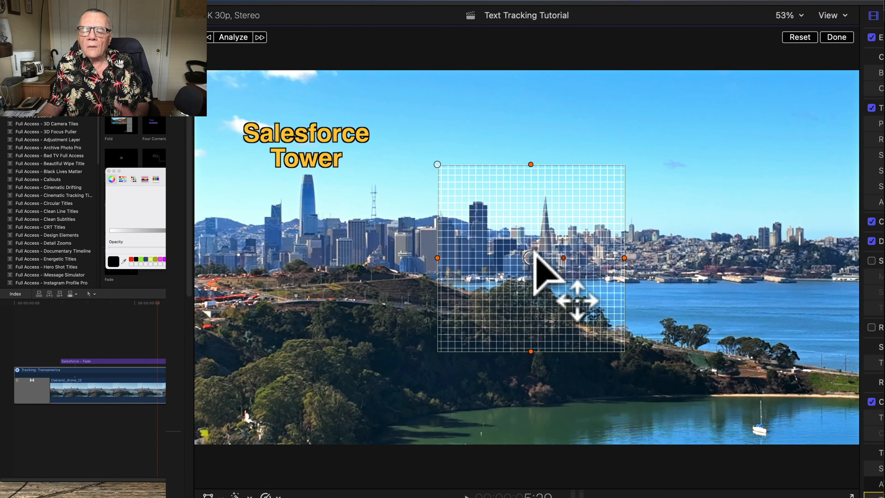
Move the Transamerica tracker's grid onto the pyramid building, narrow it to a tall strip and shorten it around the tower
left_click_drag(541, 247, 547, 223)
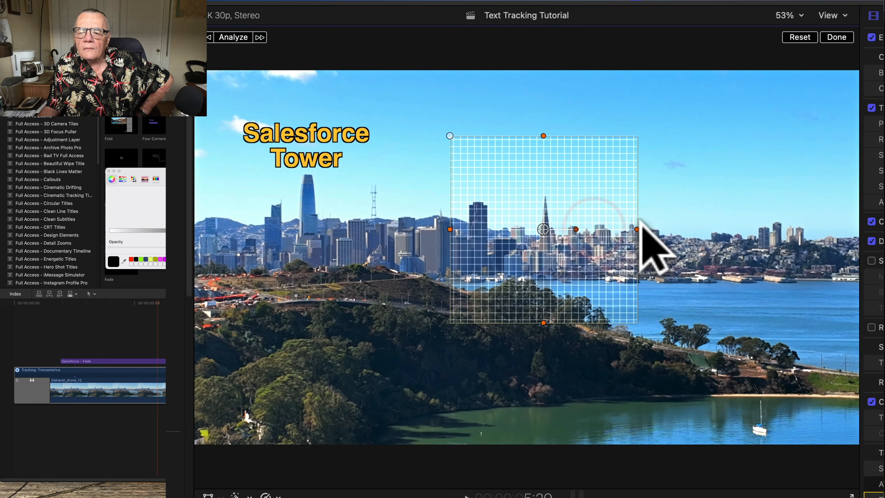
left_click_drag(636, 223, 557, 234)
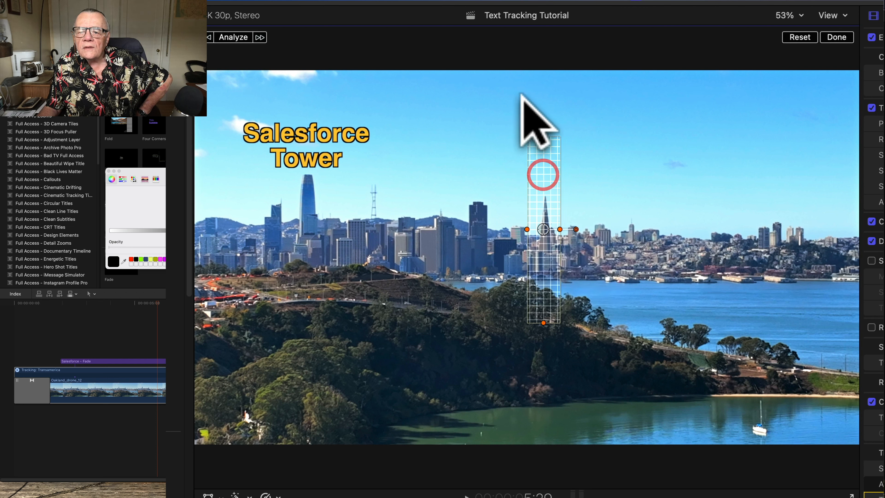
left_click_drag(541, 134, 548, 172)
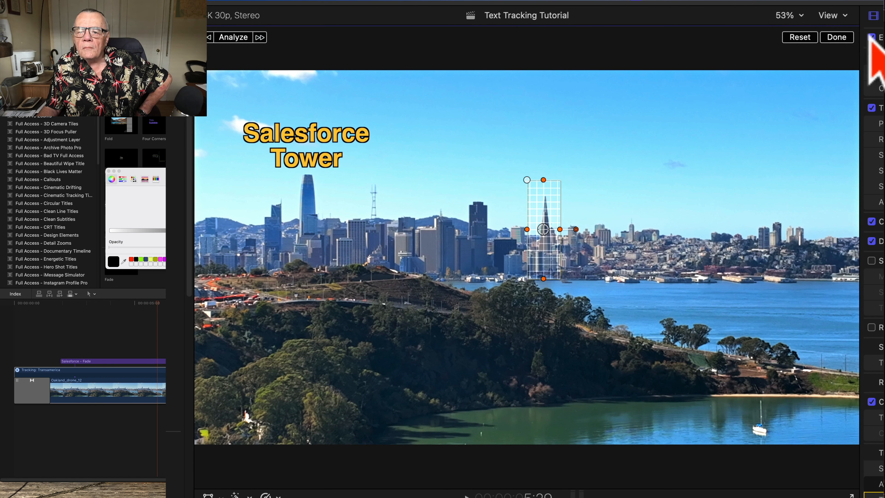
With the viewer at 100%, fit the tracker grid closely around the Transamerica Pyramid from tip to waterline and analyze the track
left_click(802, 16)
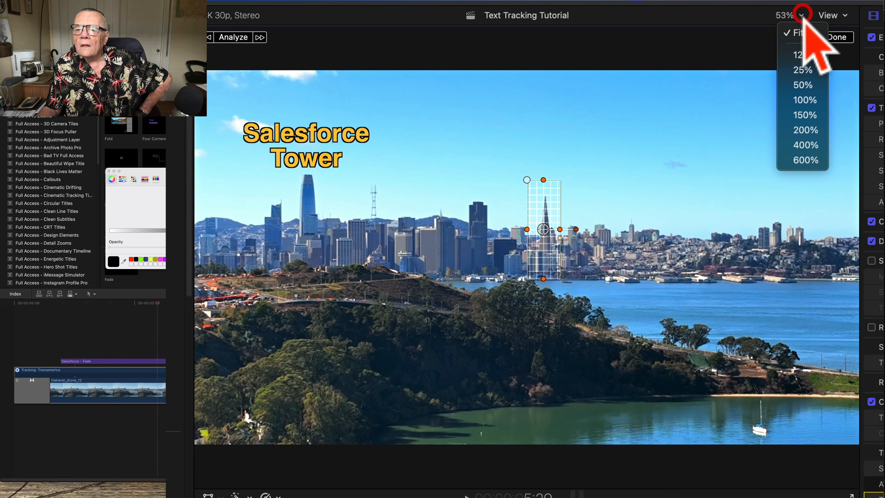
left_click(804, 99)
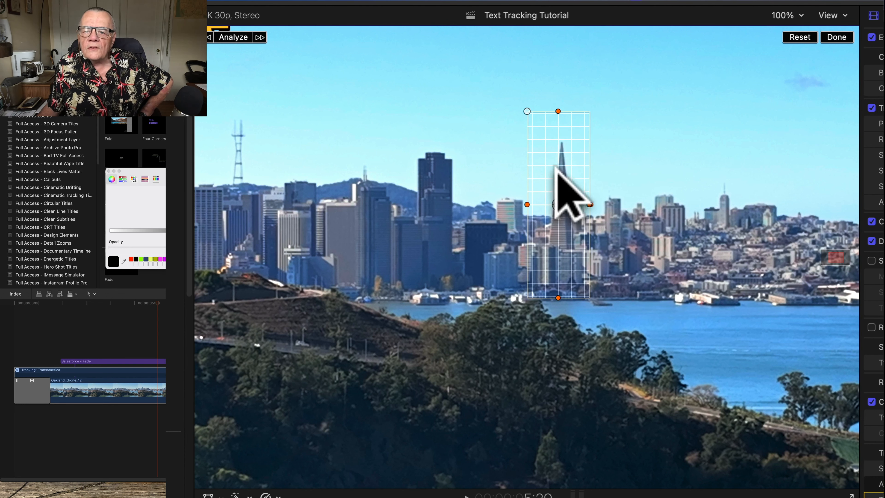
left_click_drag(557, 111, 563, 118)
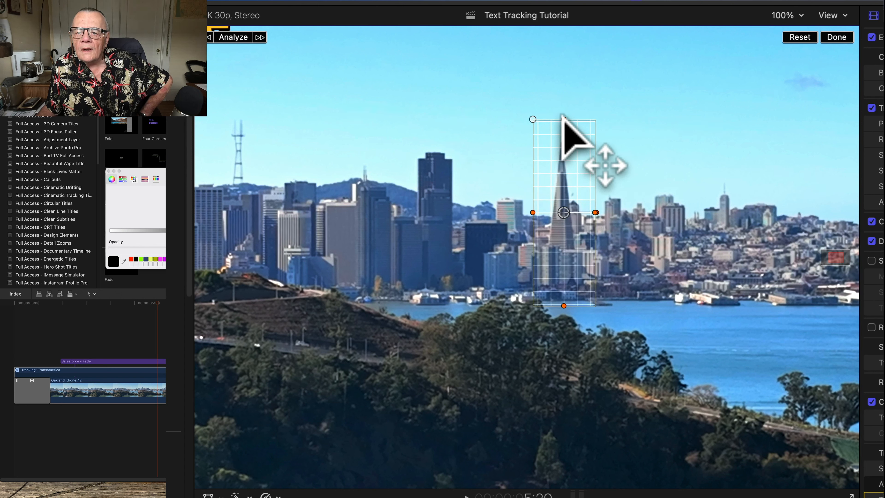
left_click_drag(563, 115, 565, 133)
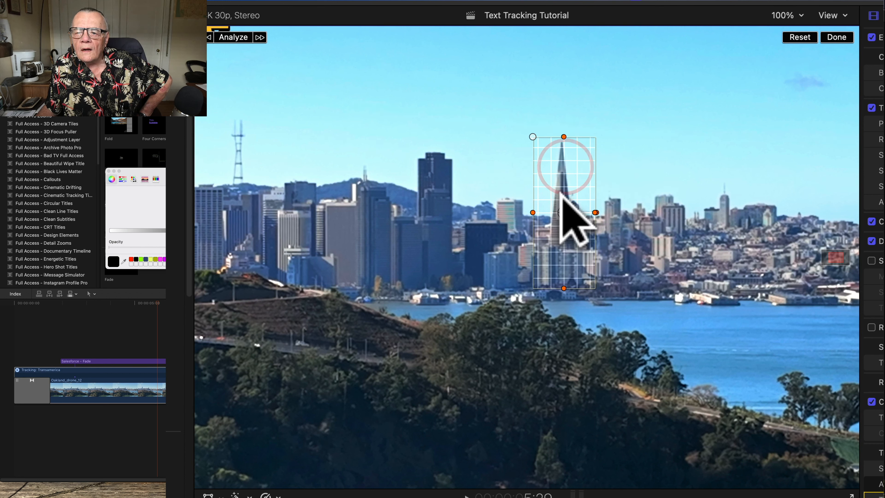
left_click_drag(559, 191, 558, 192)
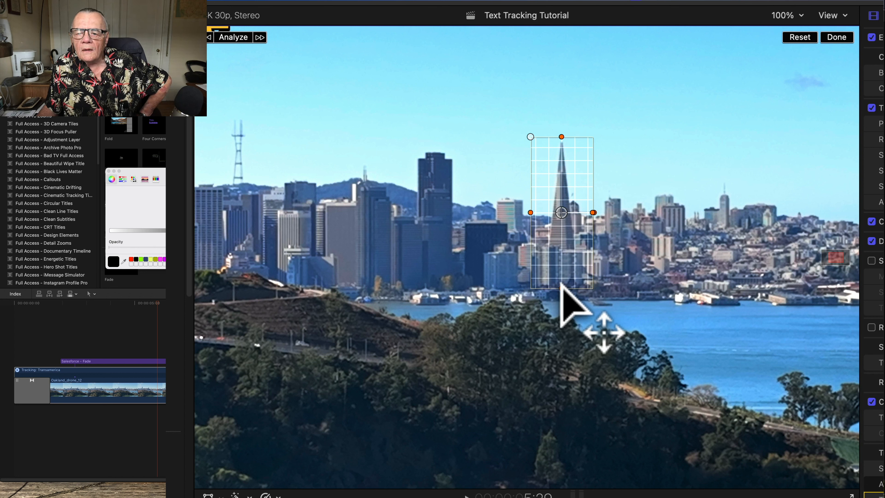
left_click_drag(561, 287, 560, 297)
left_click(561, 263)
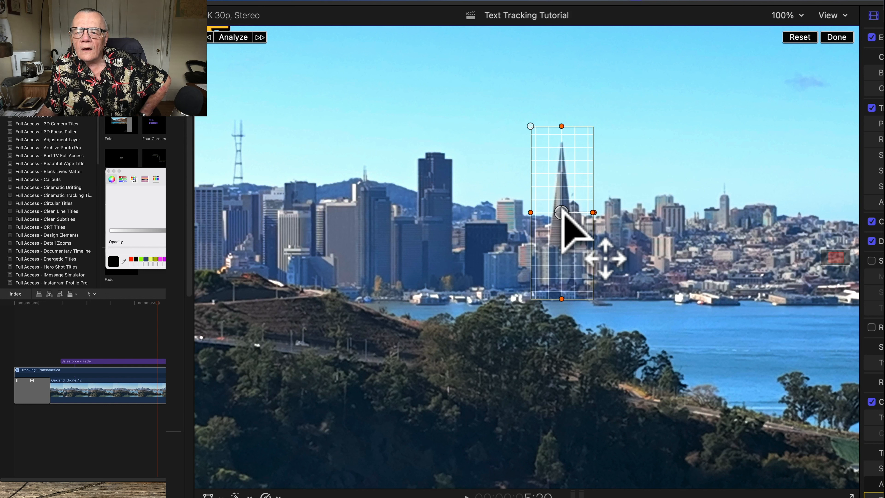
left_click_drag(564, 210, 563, 219)
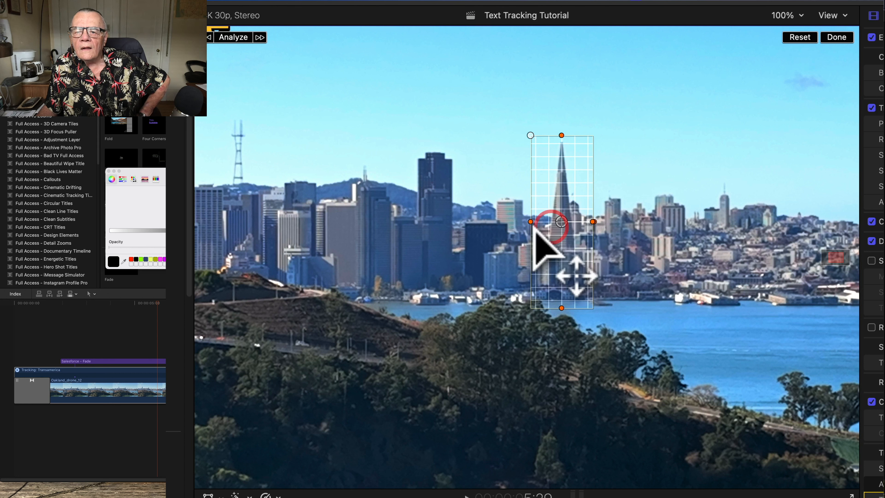
left_click(232, 37)
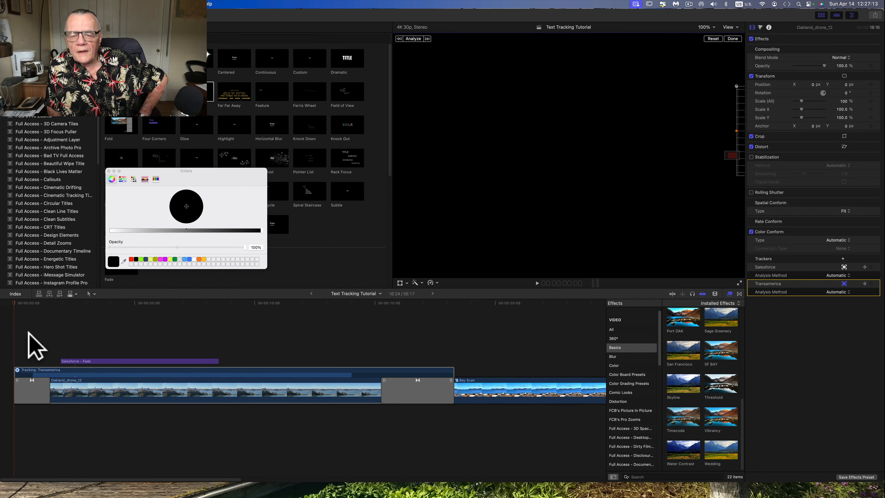
Play from the start to 7:25, add a Fade title above the clip there, and park the playhead inside it at 9:06
left_click(13, 304)
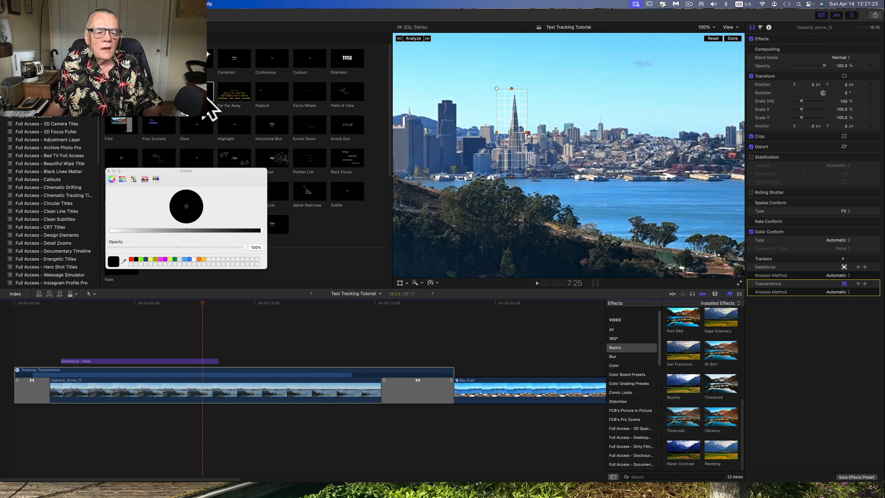
left_click_drag(207, 102, 201, 337)
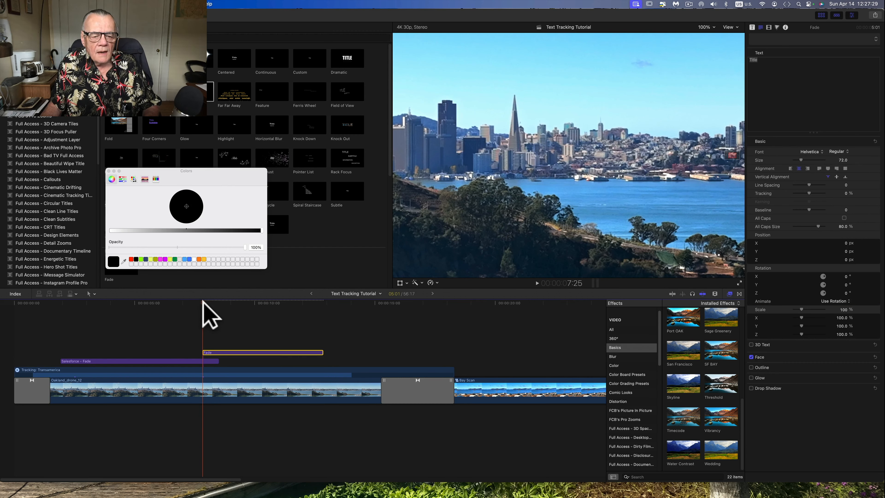
left_click(234, 306)
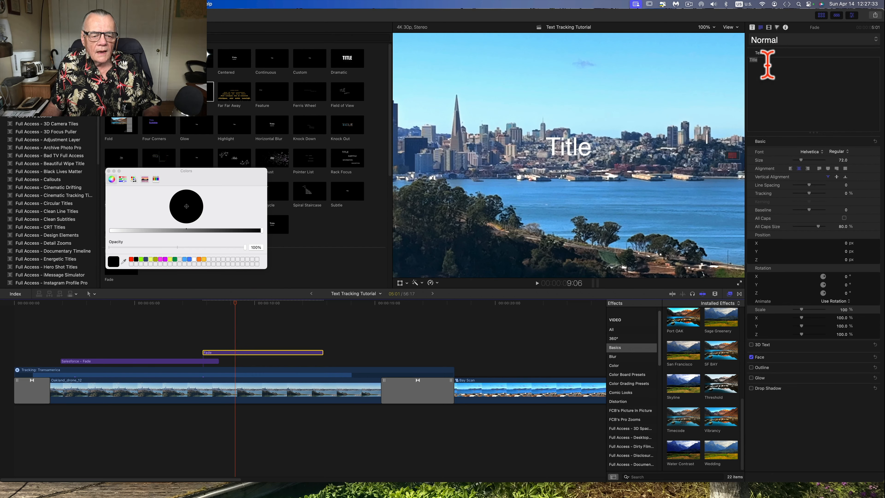
Replace the new Fade title's placeholder text with "Transamerica" and "Pyramid" on two lines
left_click_drag(763, 60, 752, 63)
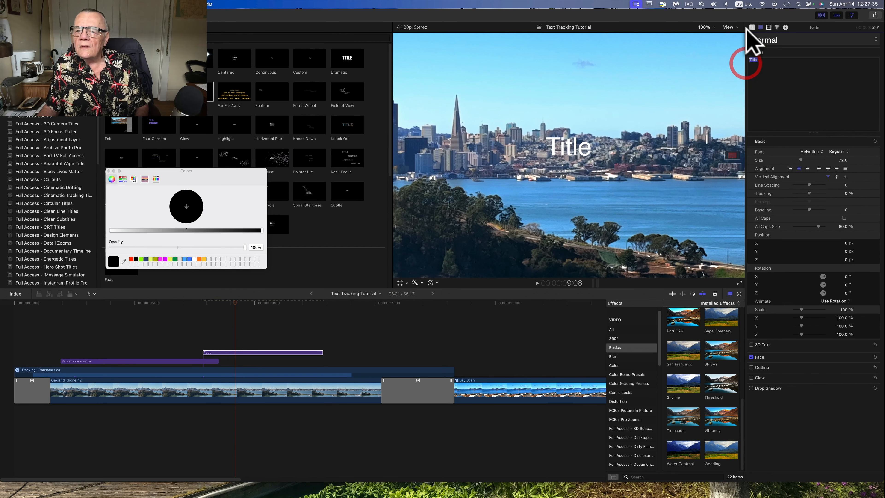
type("Tran")
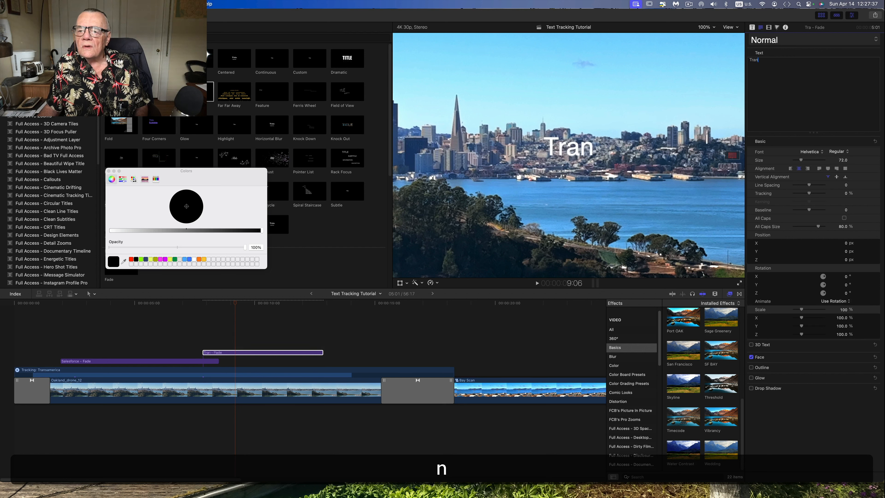
type("sameric")
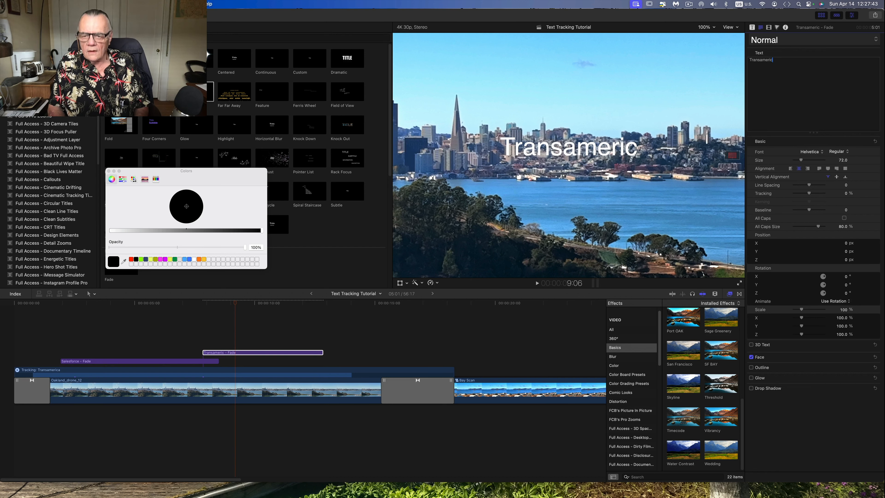
type("a")
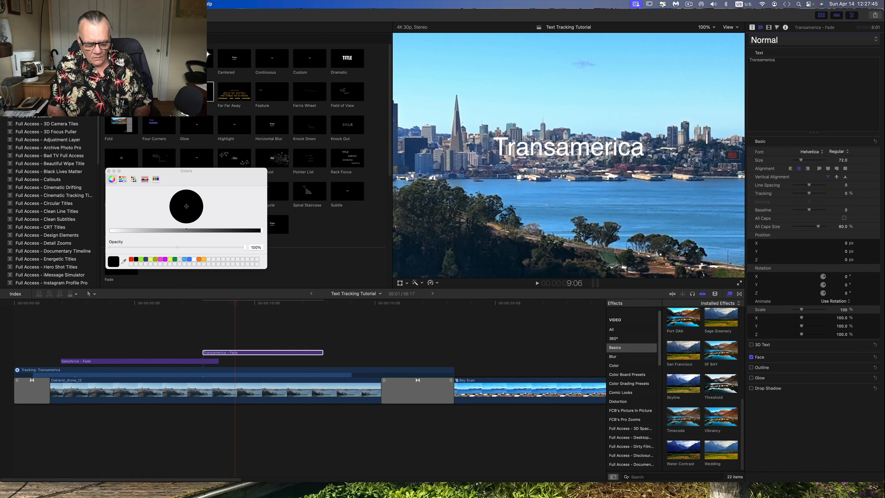
key("Return")
type("P")
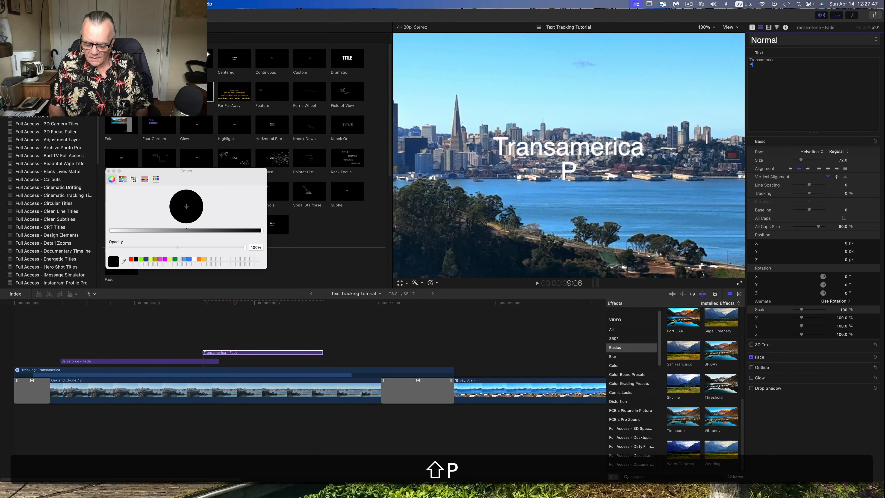
type("yramid")
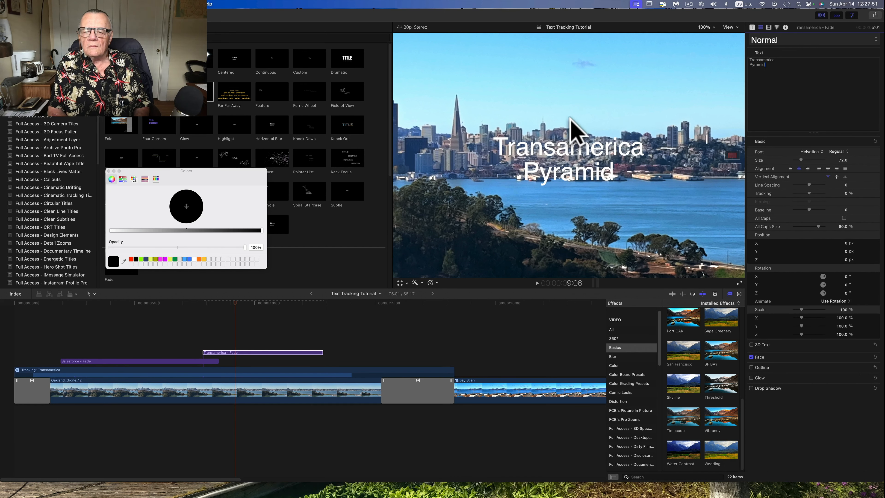
Position the Transamerica Pyramid title just above the pyramid's tip and set its font style to Bold, with the whole frame fitted in view
left_click_drag(571, 155, 459, 65)
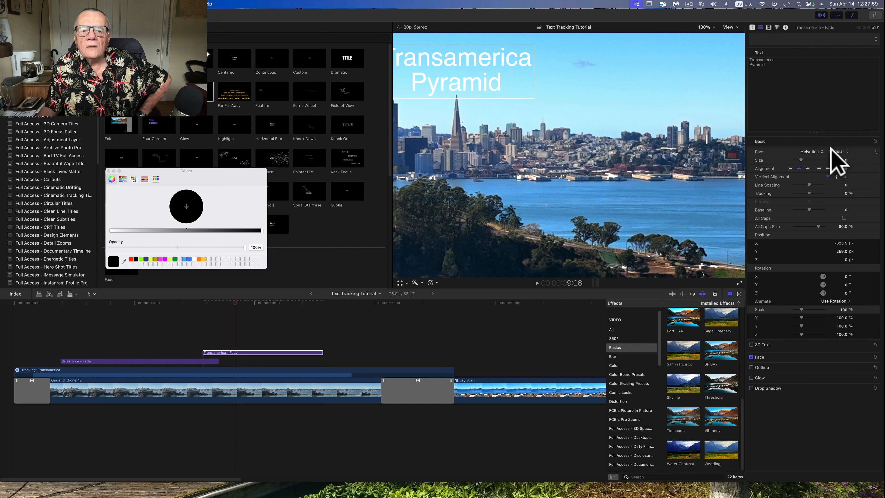
left_click(840, 152)
left_click(843, 184)
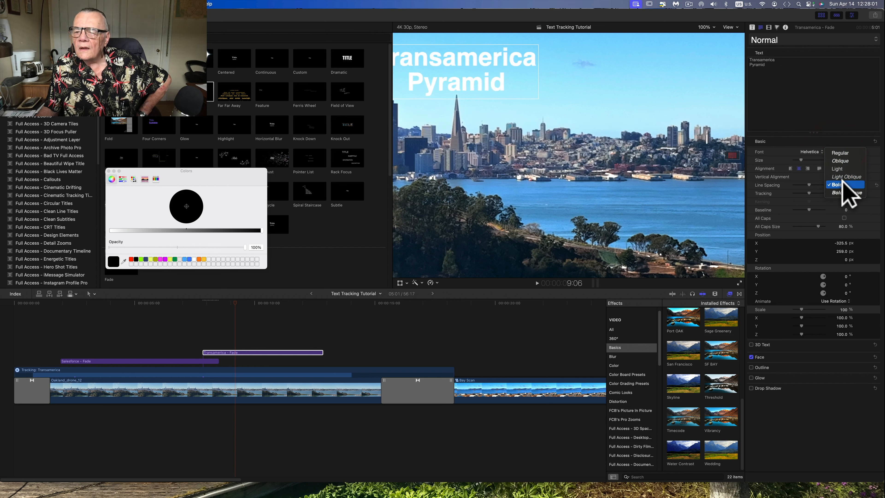
left_click(843, 185)
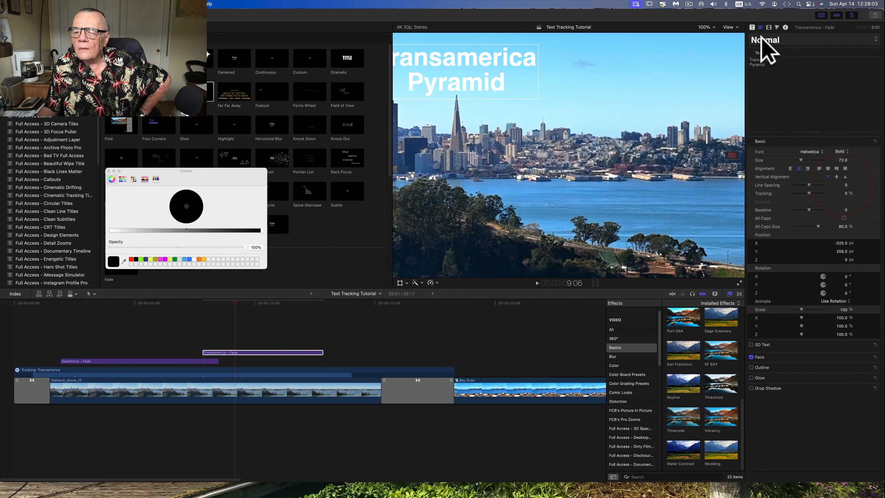
left_click(714, 28)
left_click(711, 35)
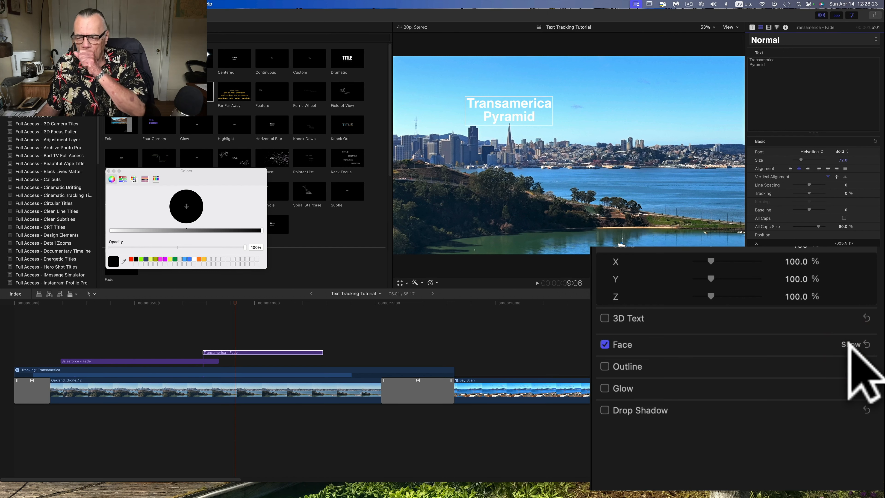
Try to recolor the Transamerica Pyramid title's text with the saved golden-yellow swatch
left_click(204, 259)
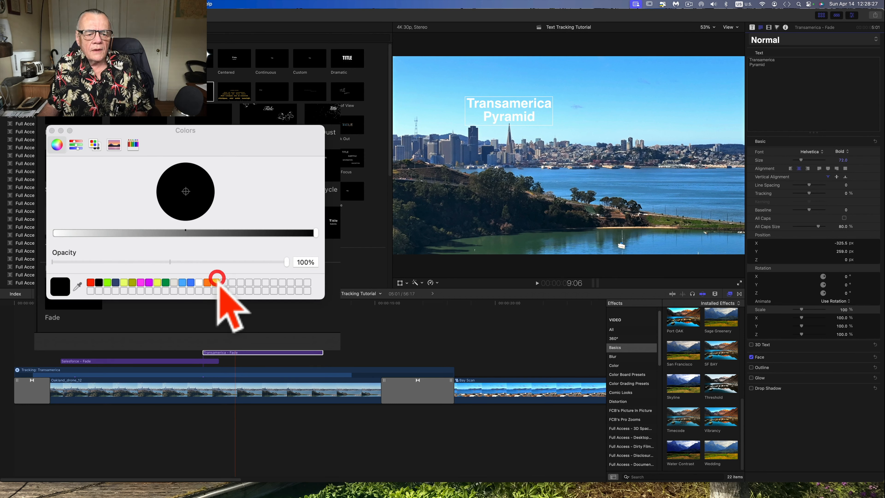
left_click(216, 282)
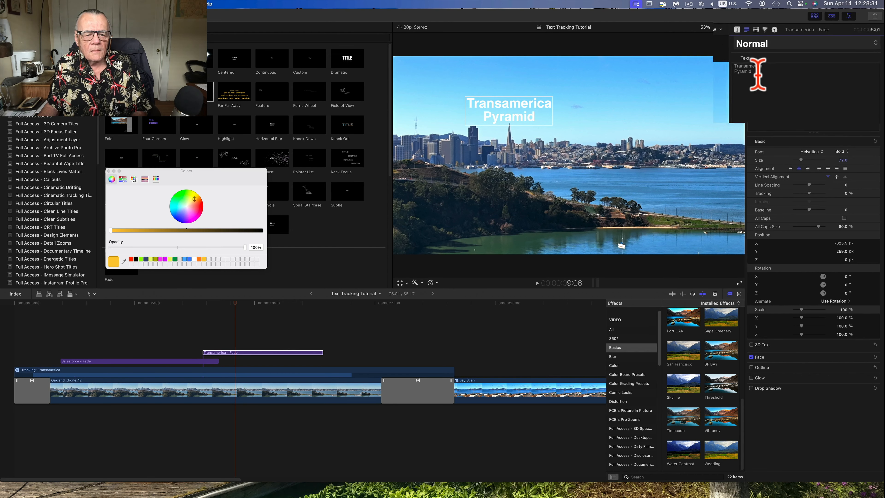
left_click_drag(768, 65, 732, 49)
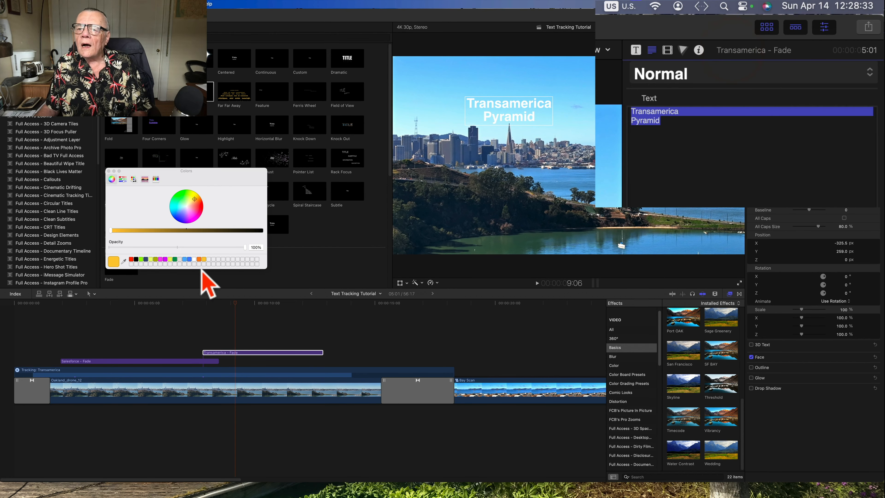
left_click(202, 258)
left_click(202, 257)
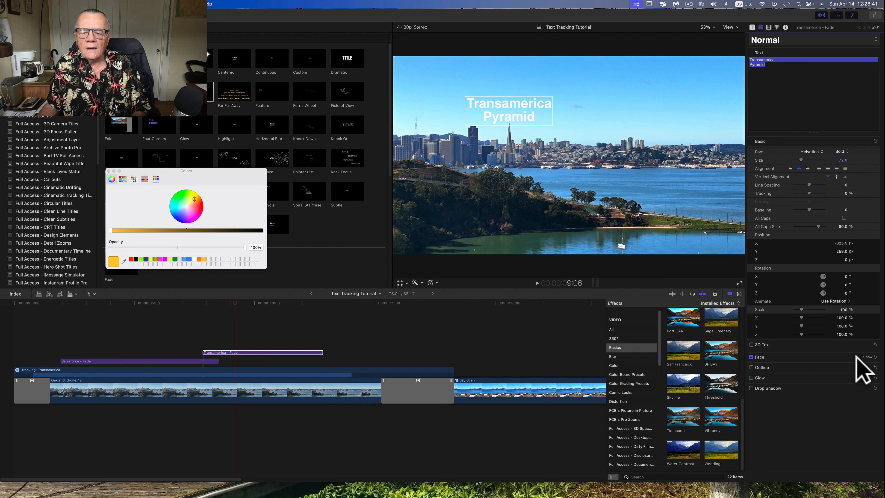
Set the Face color of the Transamerica Pyramid title to the saved golden-yellow swatch
left_click(868, 357)
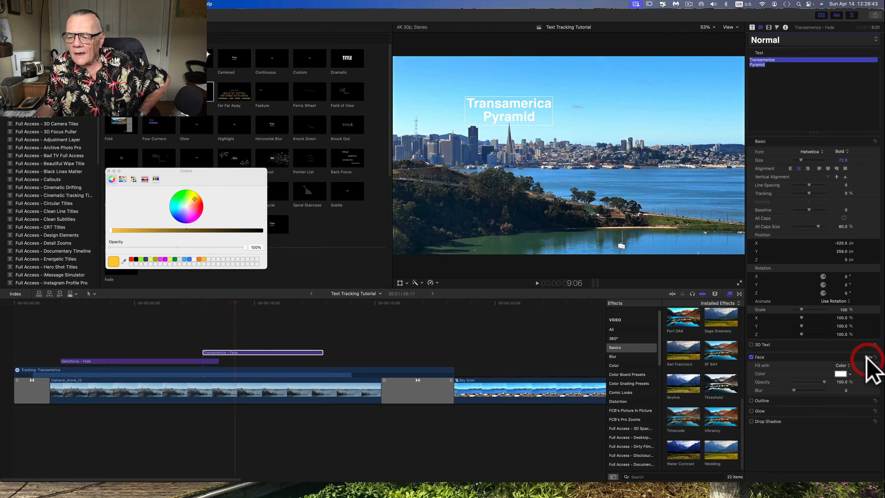
left_click(841, 374)
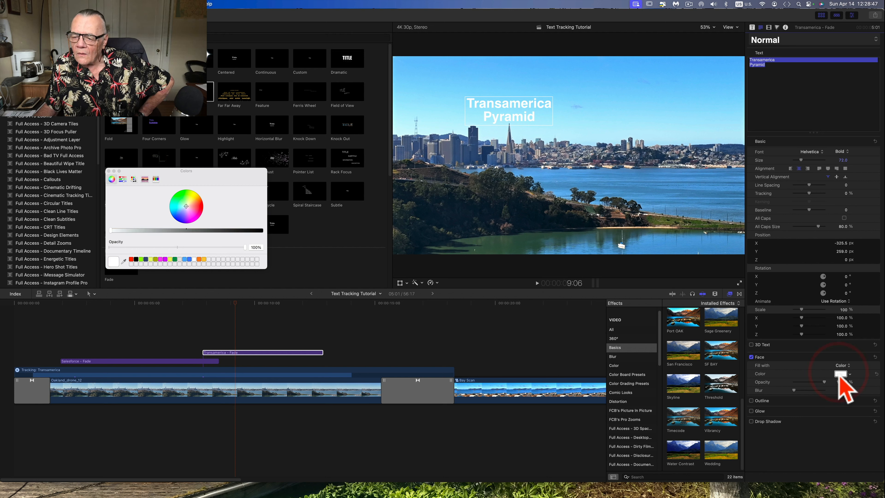
left_click(839, 375)
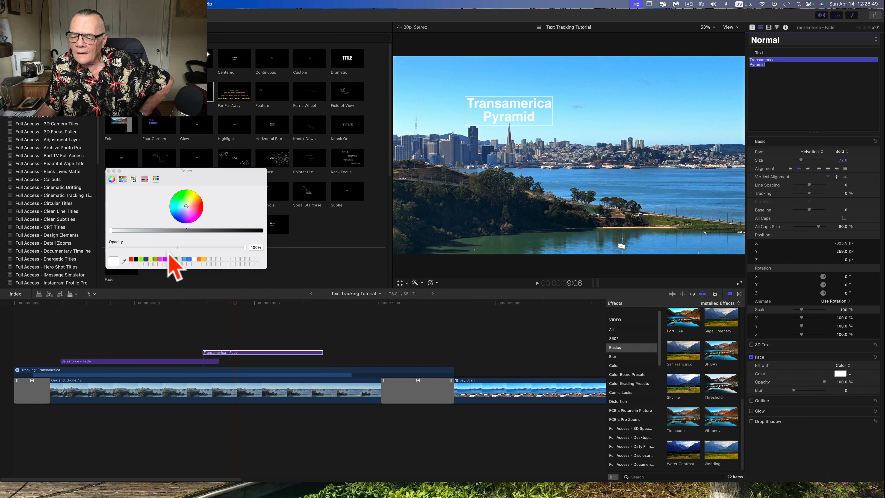
left_click(205, 259)
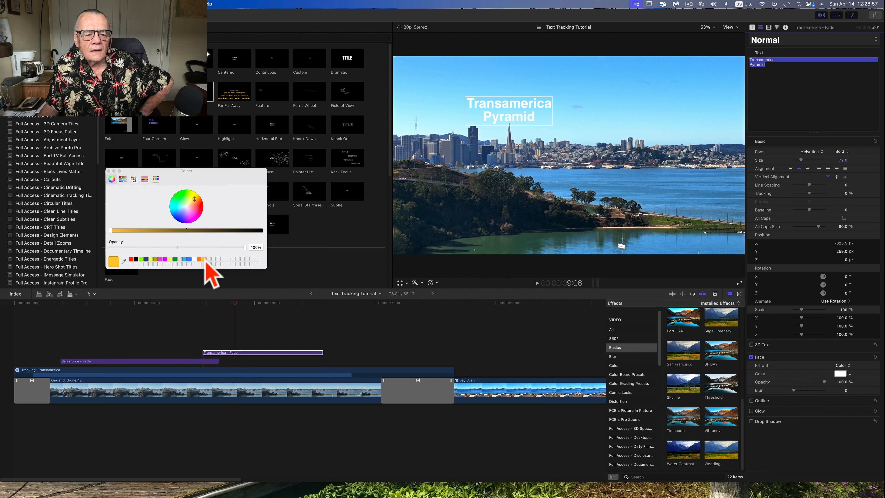
left_click(109, 172)
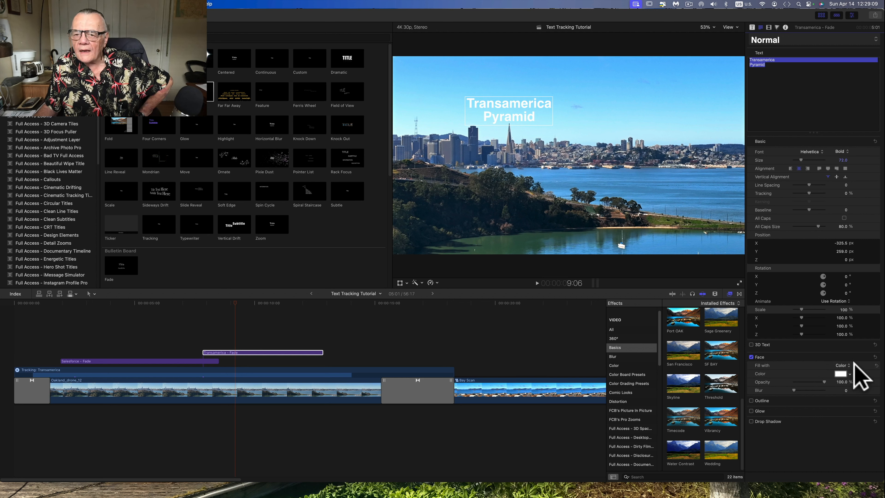
left_click(841, 374)
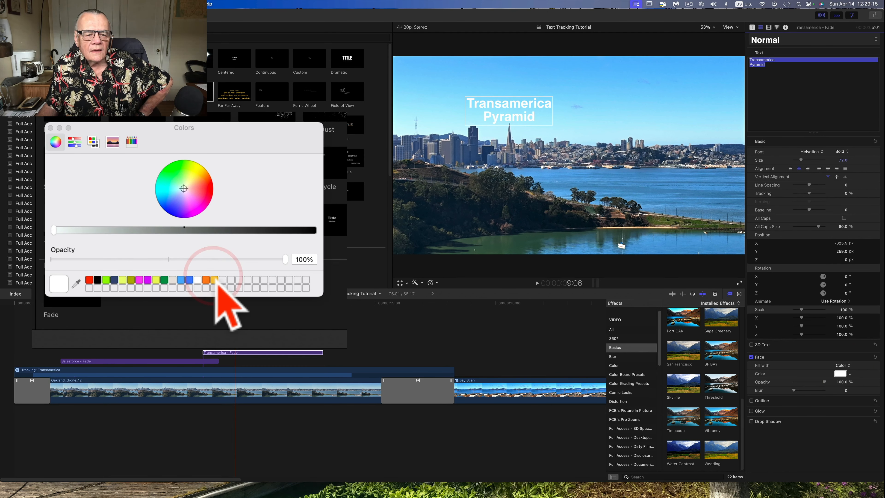
left_click(214, 279)
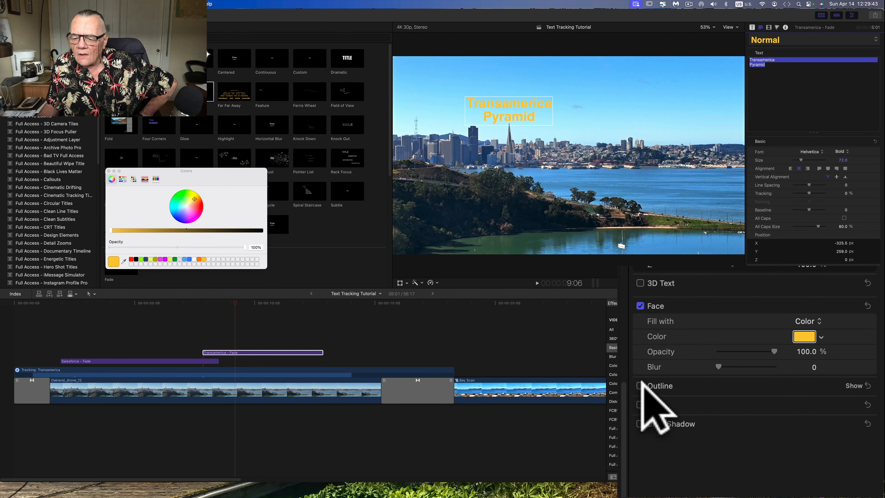
Enable an outline on the Transamerica Pyramid title, color it black and set its width to 3
left_click(640, 385)
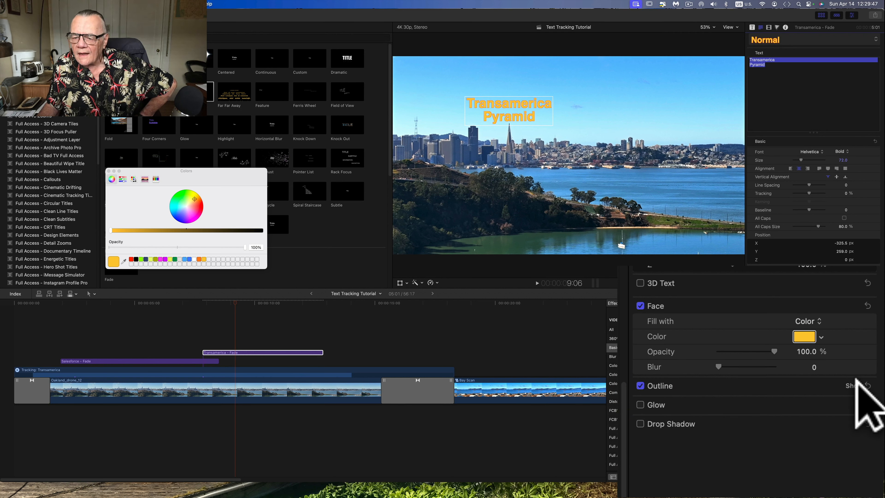
left_click(857, 386)
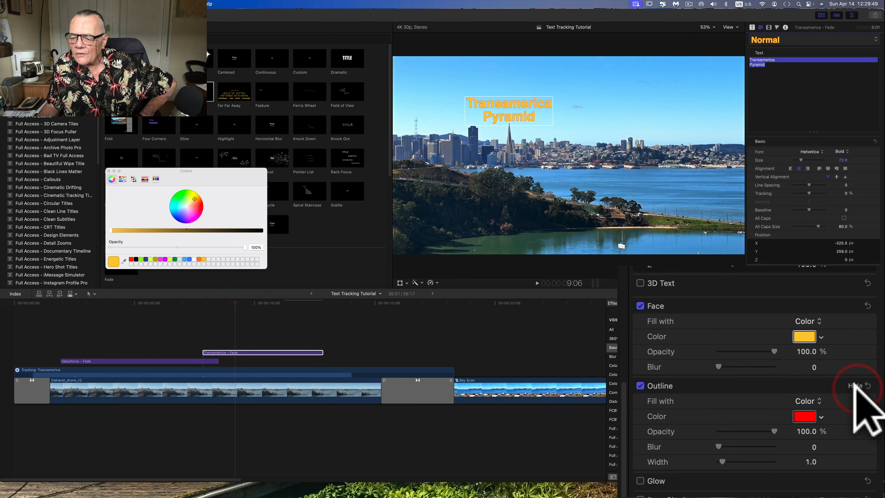
left_click(803, 416)
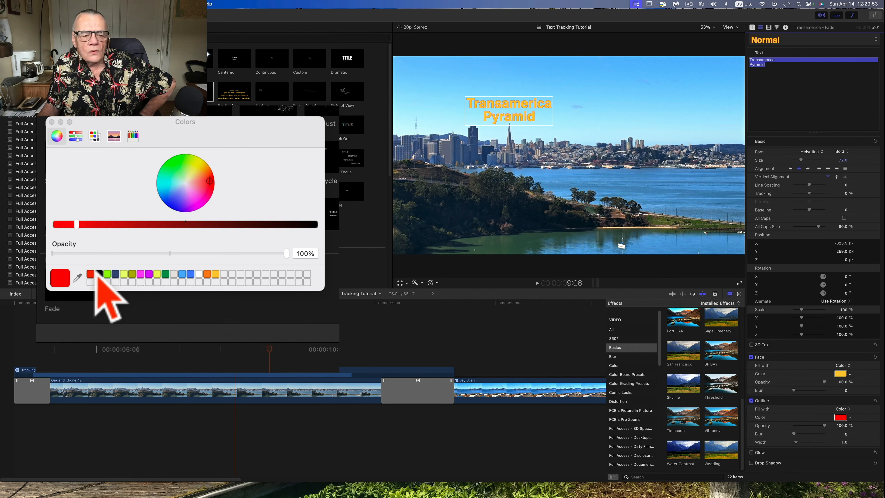
left_click(98, 273)
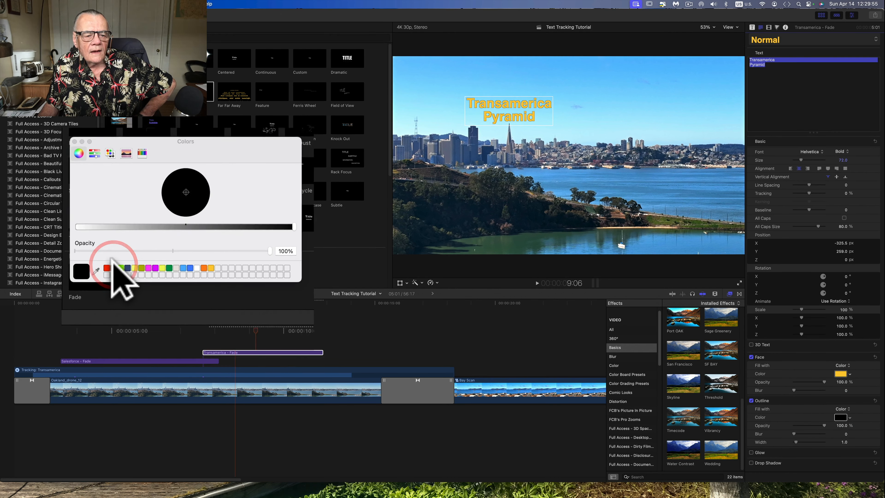
left_click(845, 441)
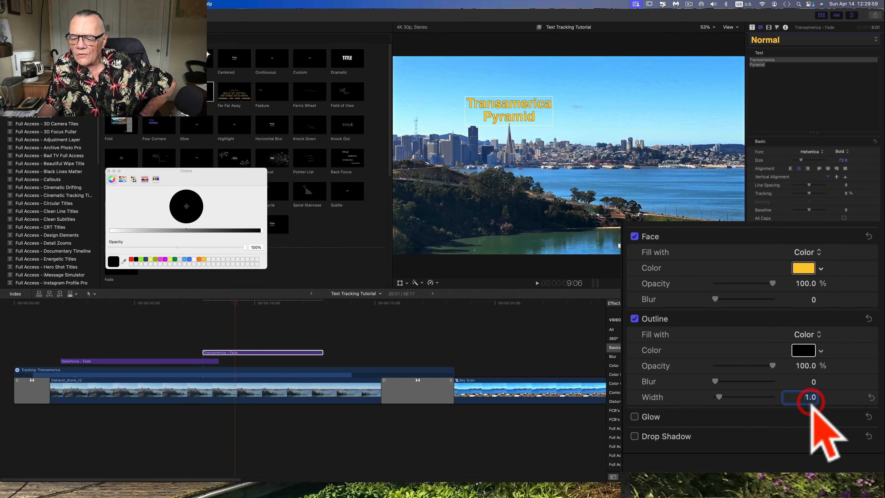
type("3")
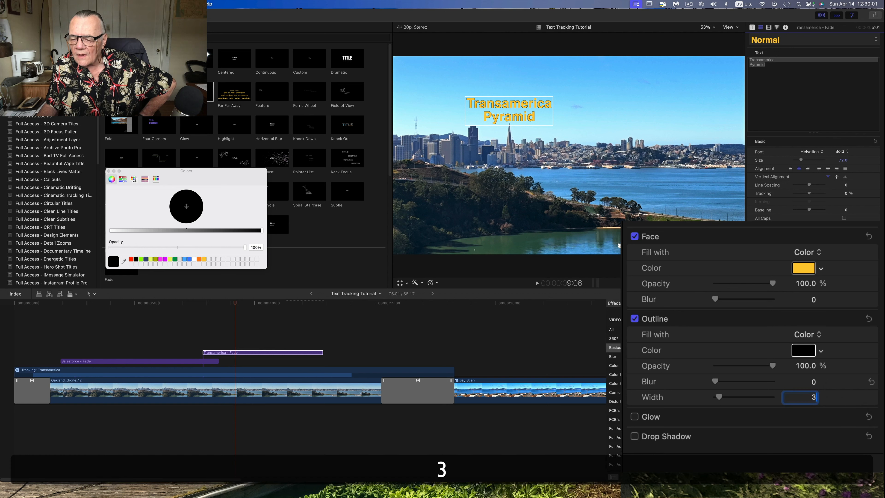
key("Return")
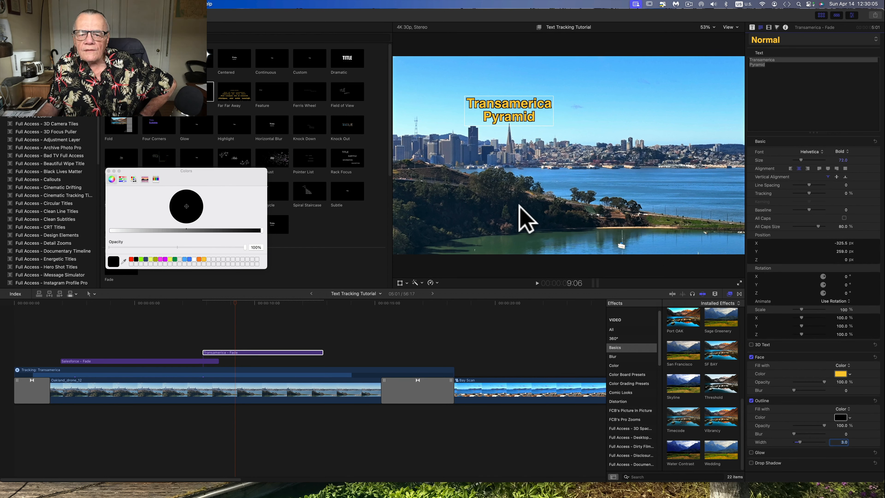
Attach the Transamerica Pyramid title to the Transamerica tracker of Oakland_drone_12 through its Transform controls
left_click(406, 283)
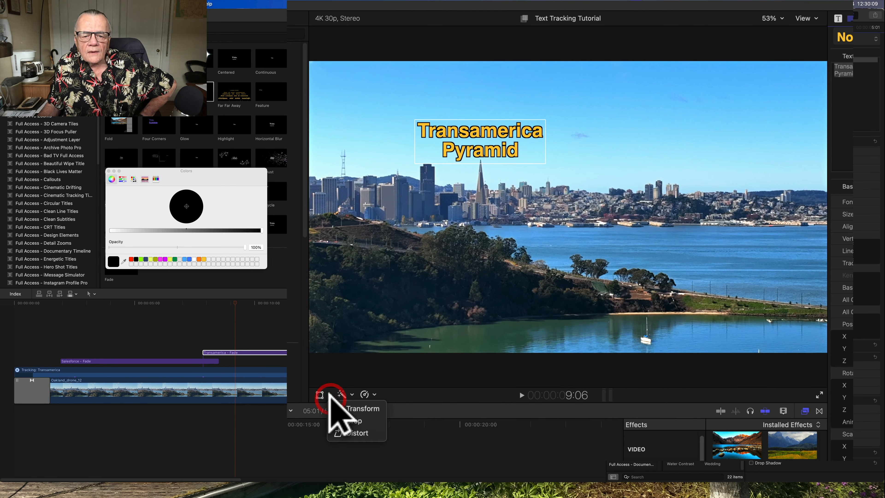
left_click(359, 409)
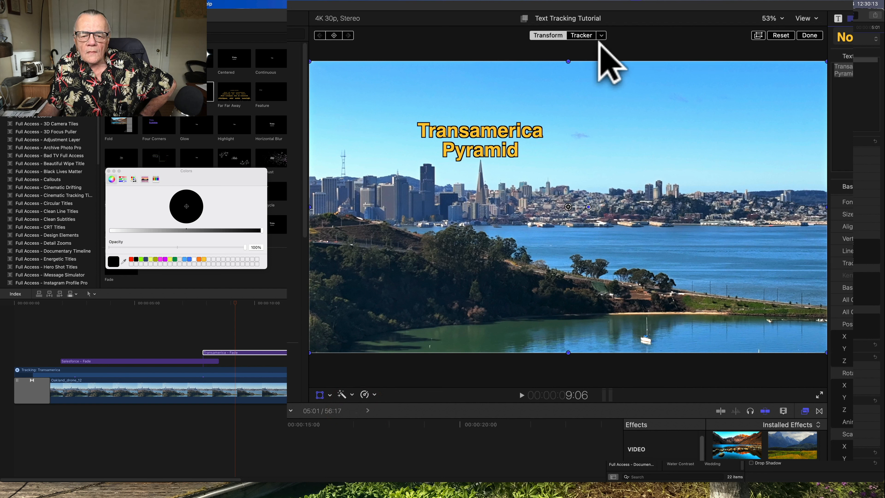
left_click(602, 36)
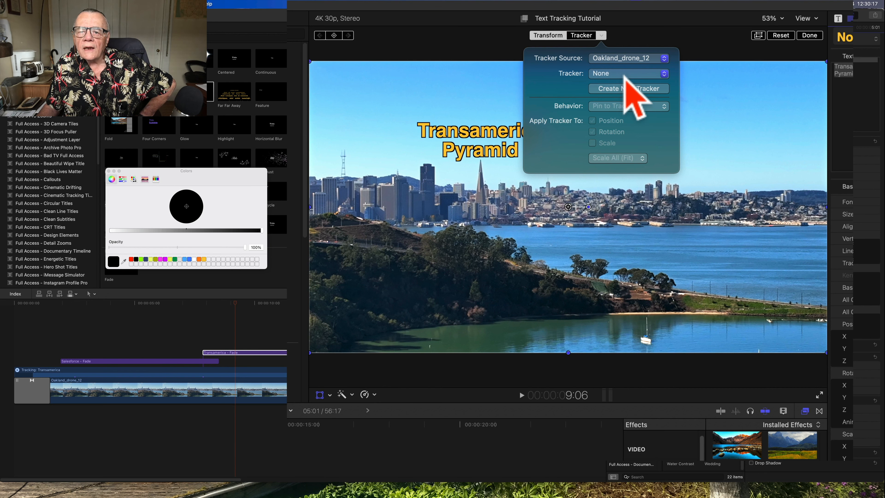
left_click(623, 74)
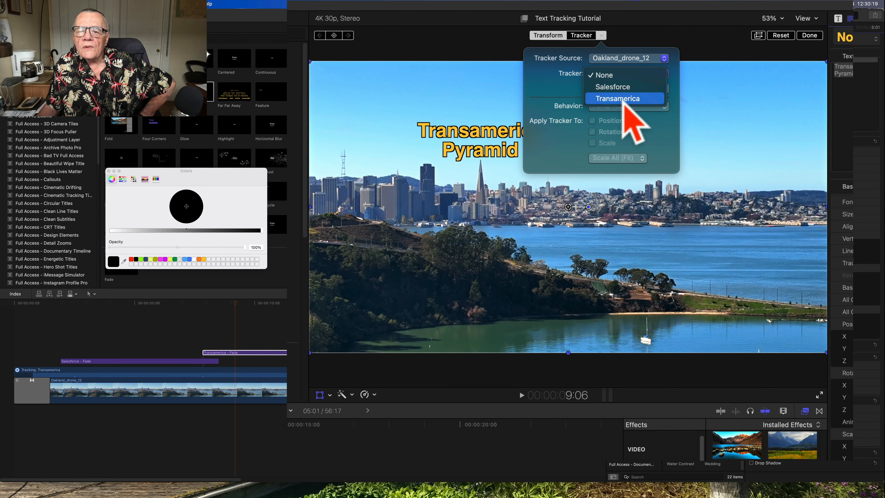
left_click(623, 102)
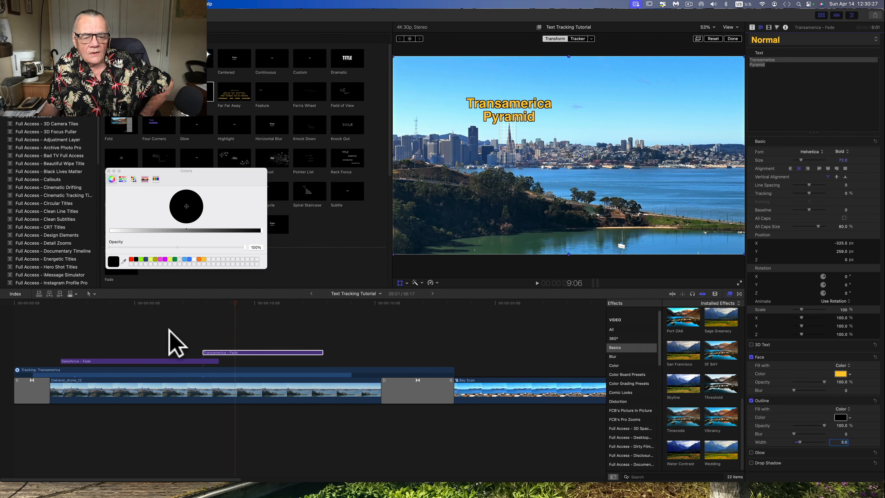
Play the timeline from 6:00 and again from the beginning through the first clip to check both tracked titles
left_click(158, 317)
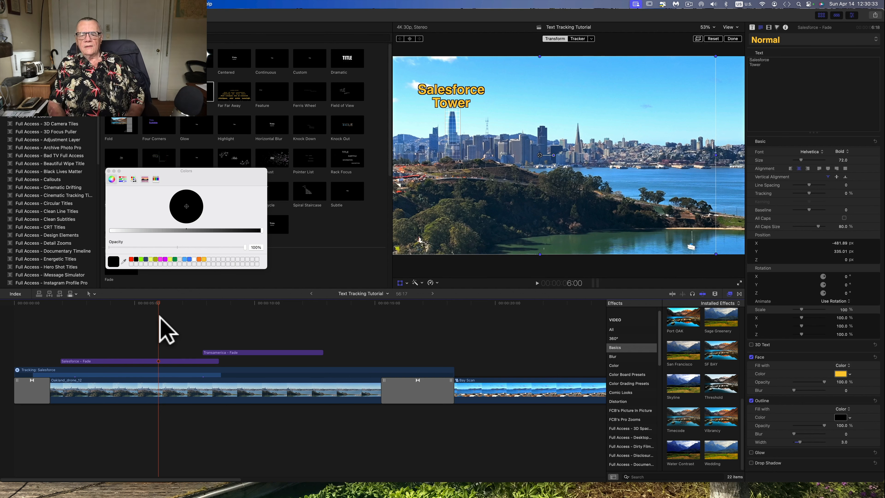
key("space")
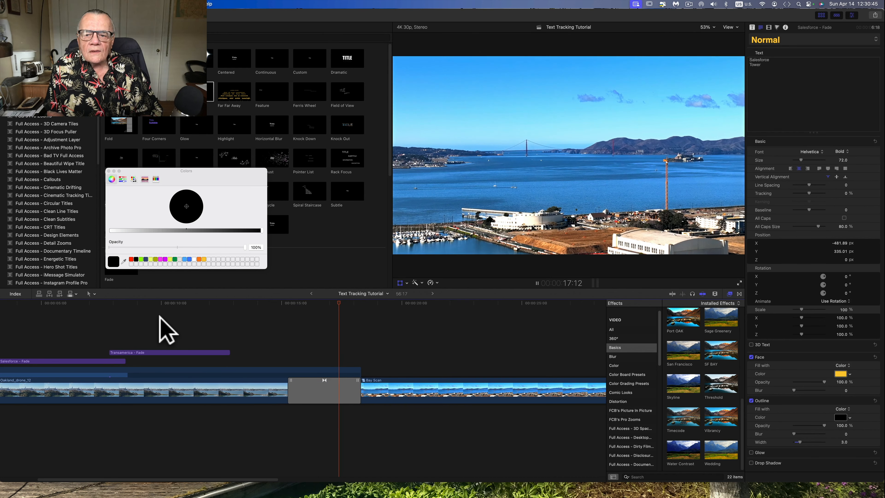
key("space")
key("shift+t")
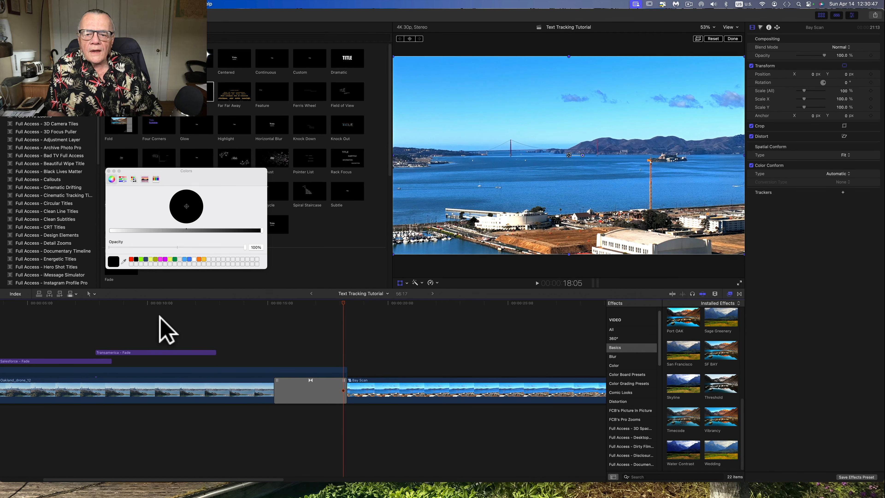
key("Home")
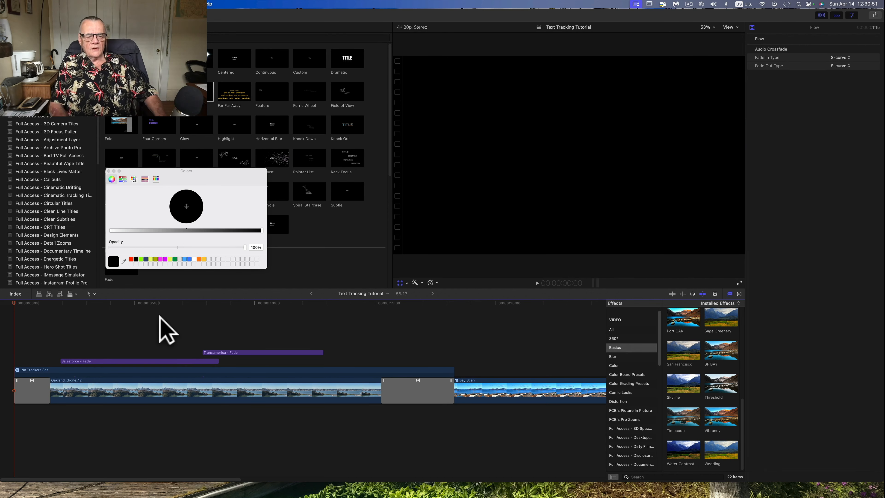
key("space")
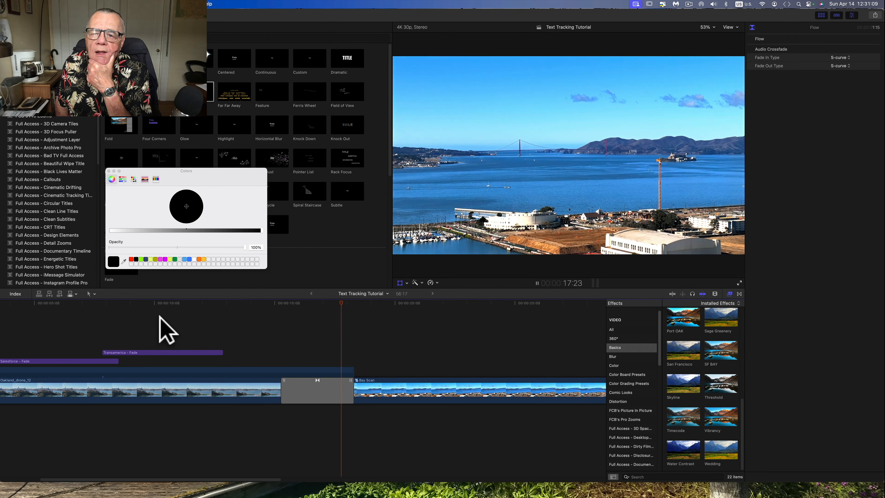
key("space")
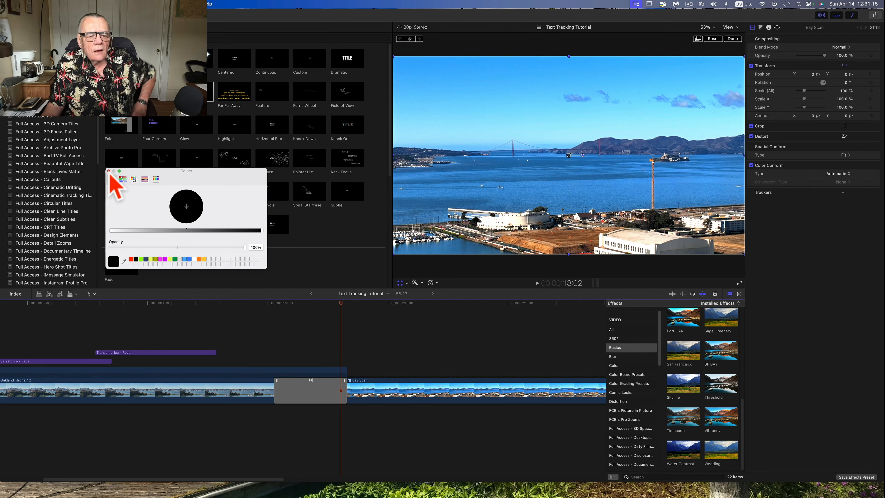
Close the Colors window and scrub through the Bay Scan clip to 29:09, then back to 7:15 in the first clip
left_click(108, 170)
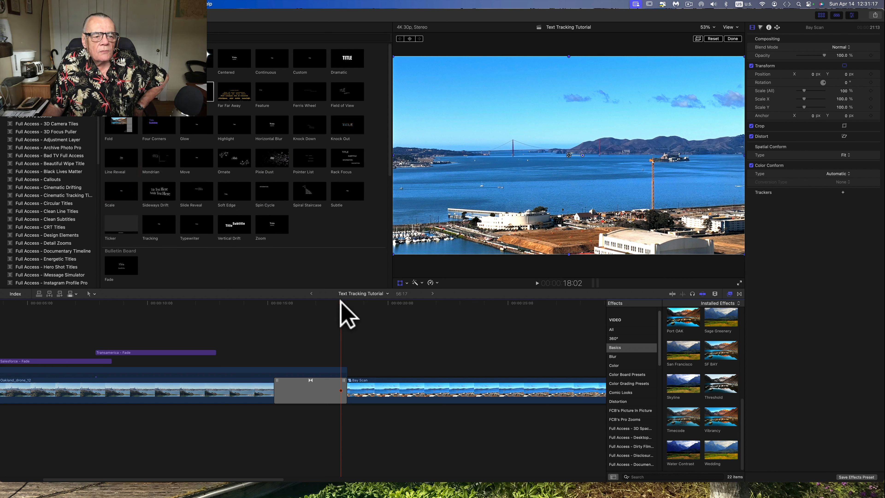
left_click_drag(341, 302, 364, 303)
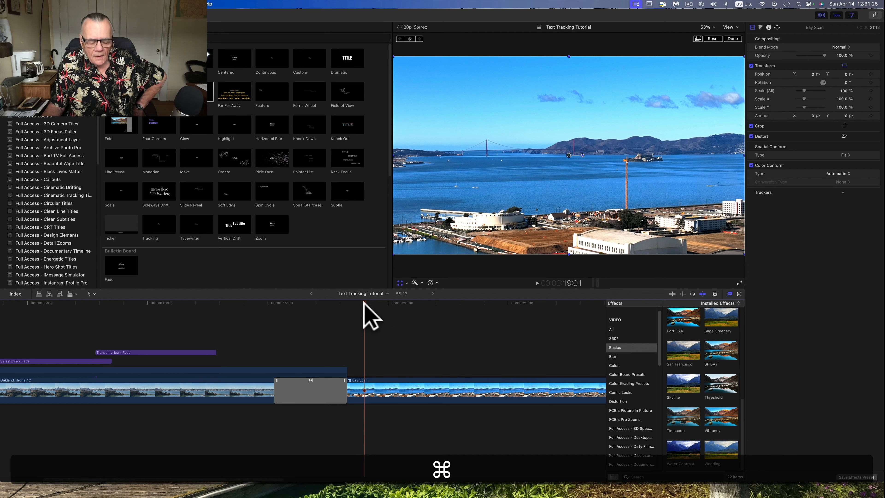
key("super+minus")
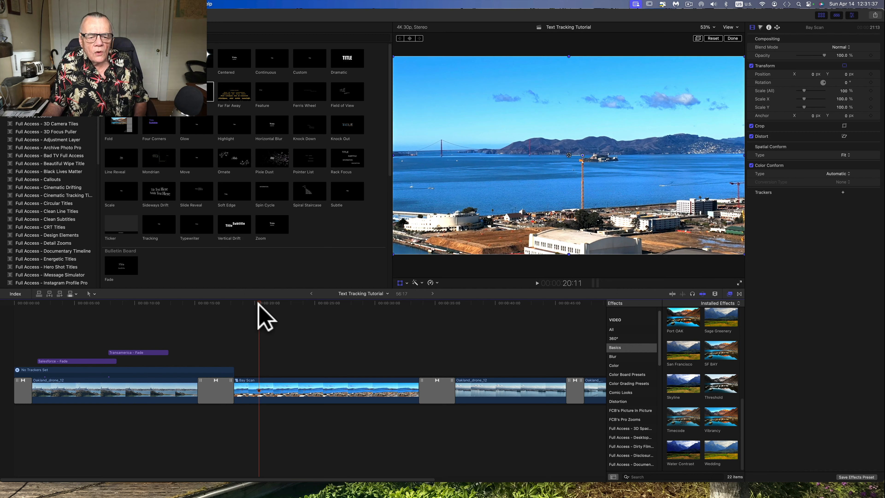
left_click_drag(256, 304, 365, 328)
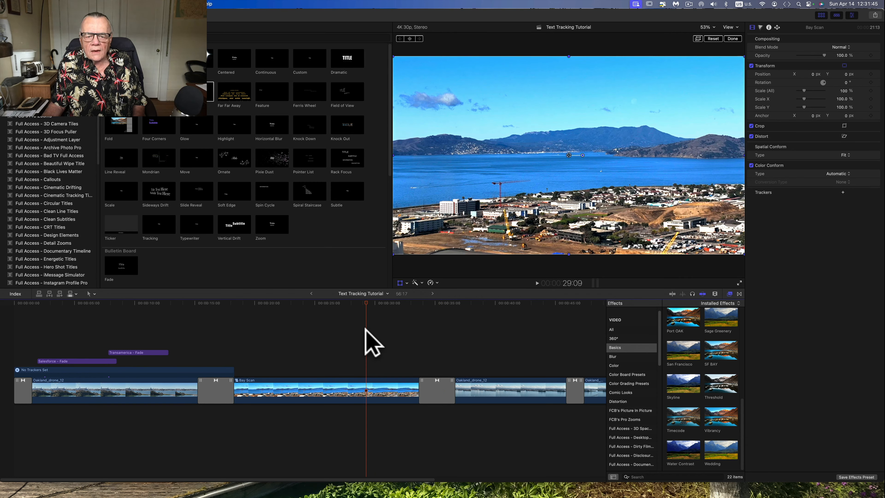
left_click_drag(366, 329, 276, 340)
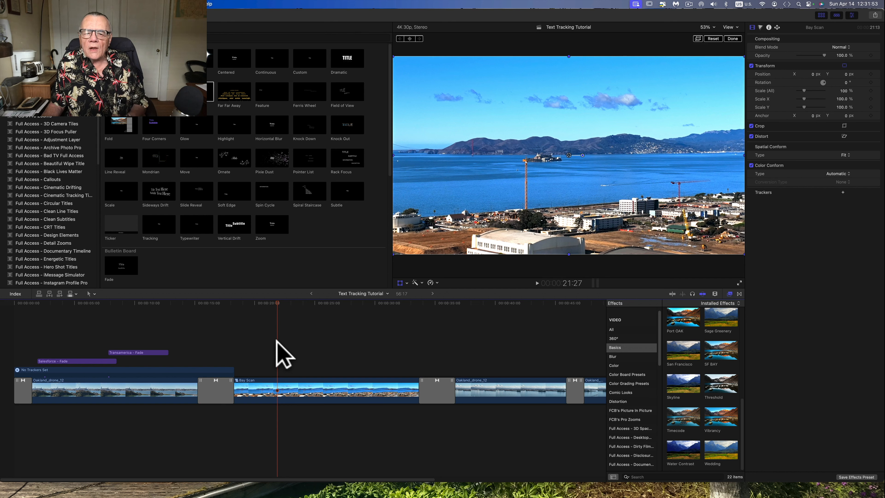
left_click_drag(277, 340, 279, 340)
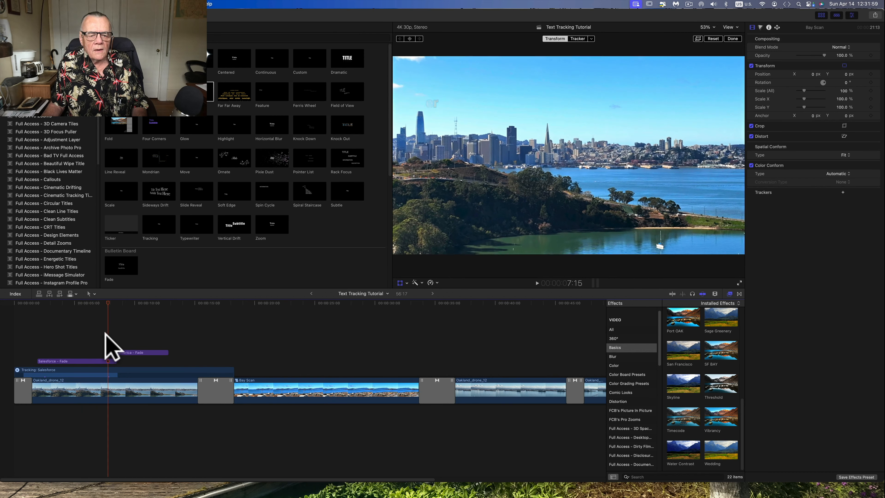
Split the Bay Scan clip at 28:28 in the timeline with the Blade tool
left_click(110, 350)
left_click(110, 351)
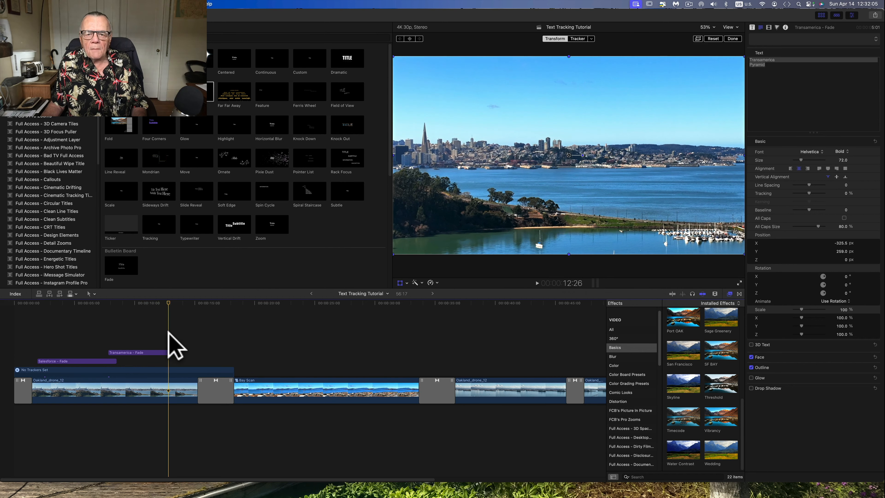
left_click(193, 347)
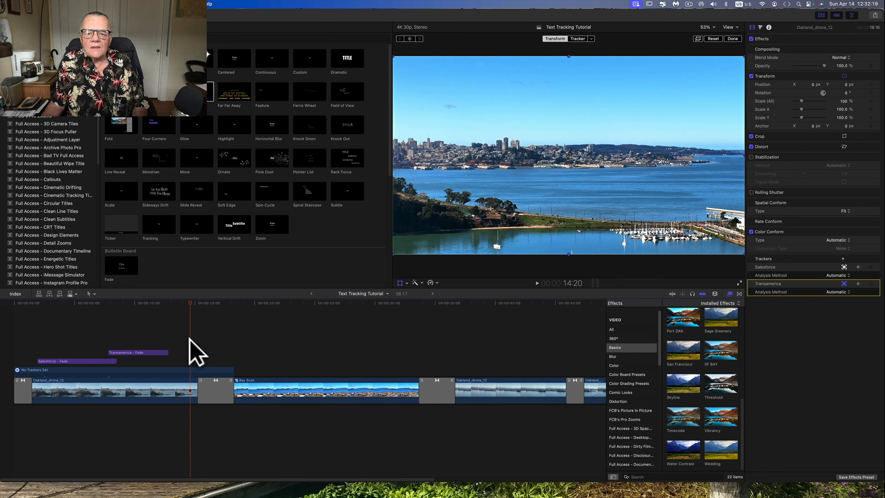
left_click(247, 340)
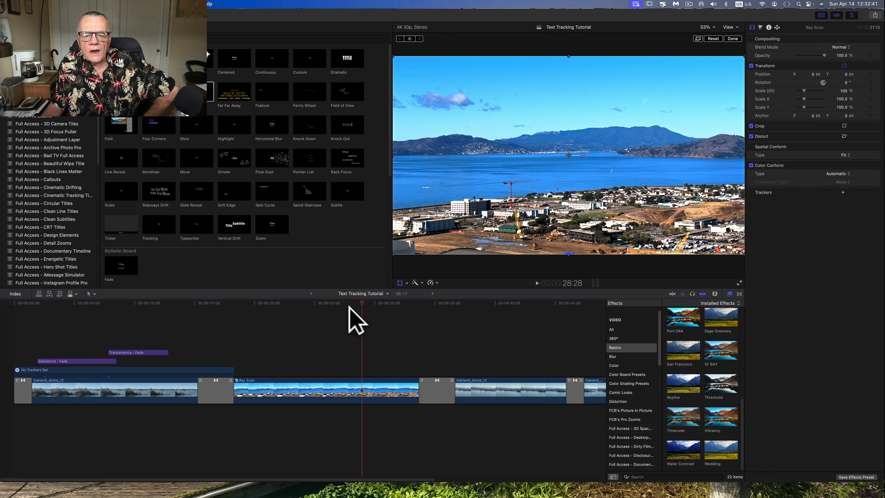
key("b")
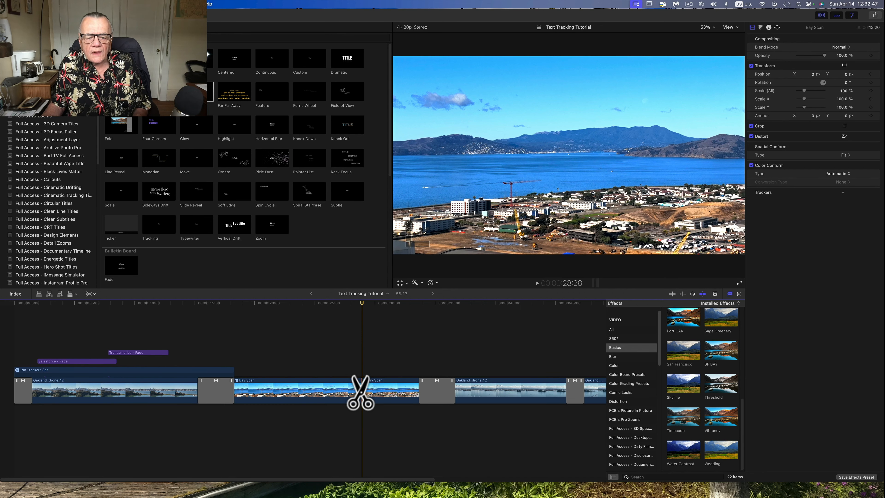
key("a")
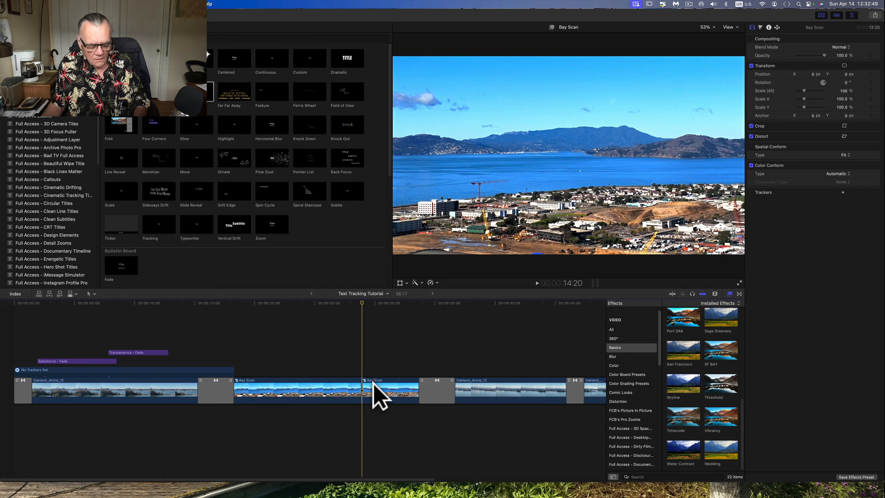
Add an object tracker to the first Bay Scan segment at 18:21 and fit its grid as a flat strip over the Golden Gate Bridge
left_click(374, 386)
left_click(340, 386)
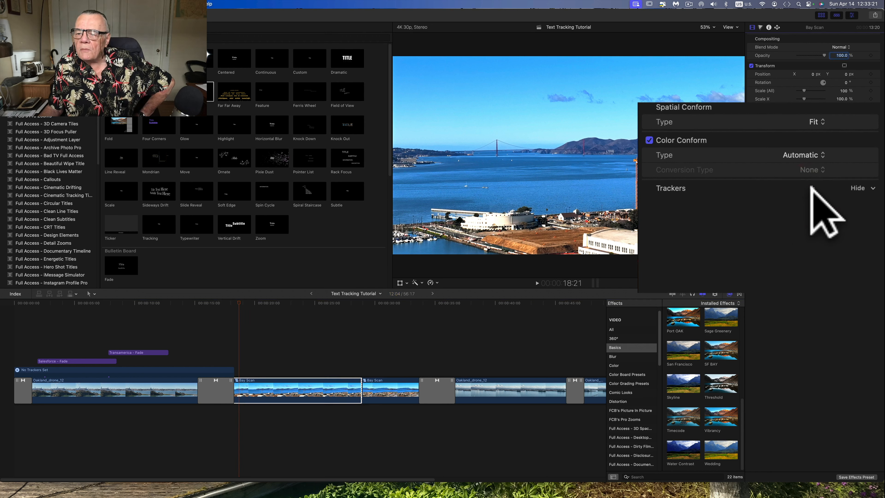
left_click(812, 188)
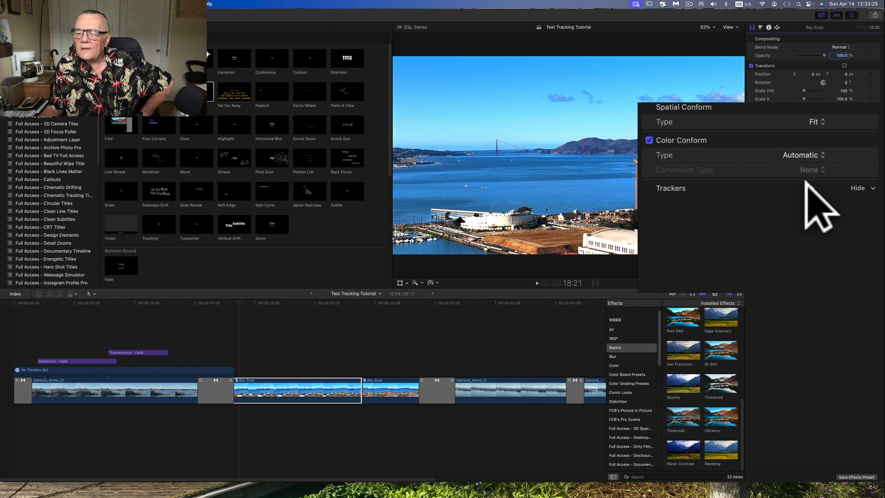
left_click(813, 185)
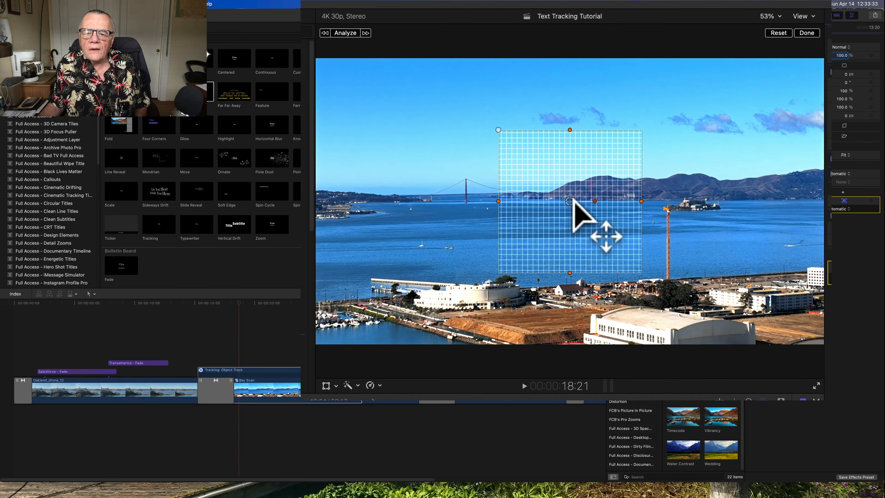
left_click_drag(565, 196, 488, 188)
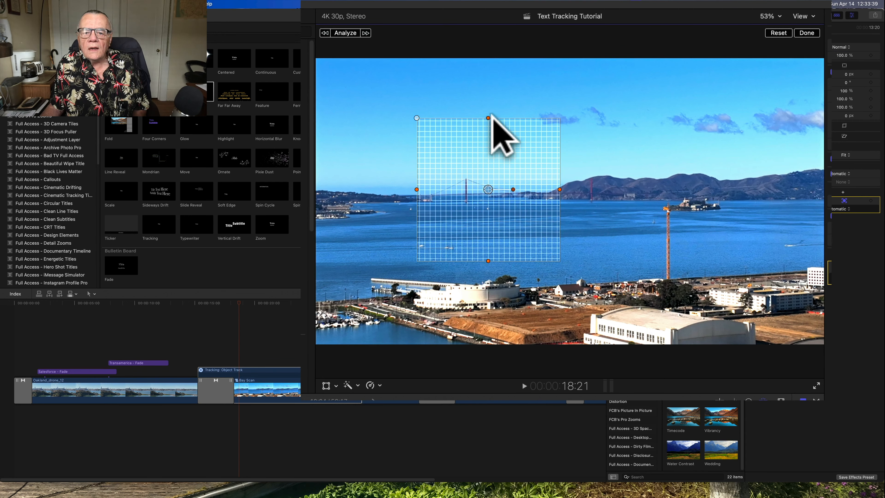
mouse_move(487, 116)
left_mouse_down()
mouse_move(486, 126)
mouse_move(487, 118)
left_mouse_up()
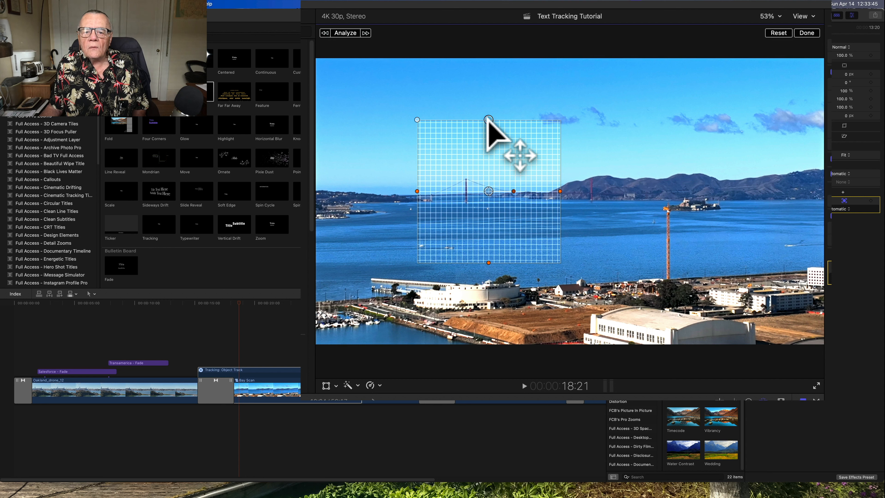
left_click_drag(487, 119, 498, 167)
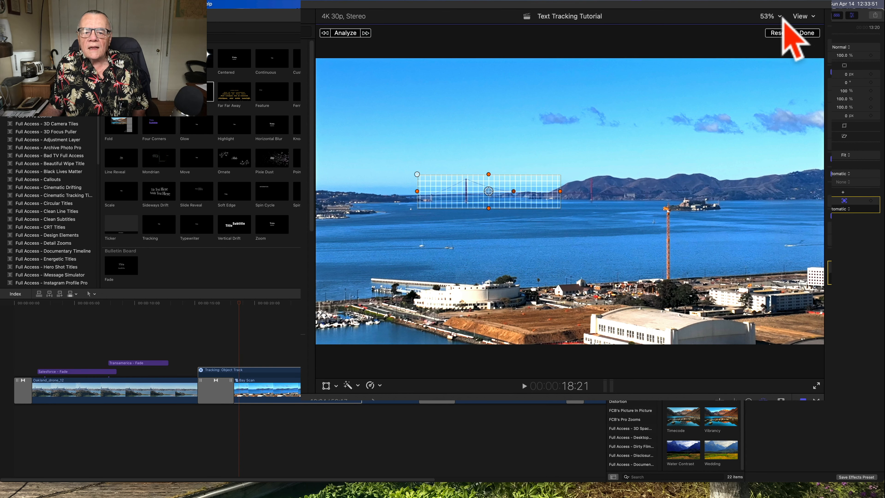
Reposition and resize the tracker grid at 17:23 so it covers the bridge's near tower and span, with the viewer at 100%
left_click(780, 16)
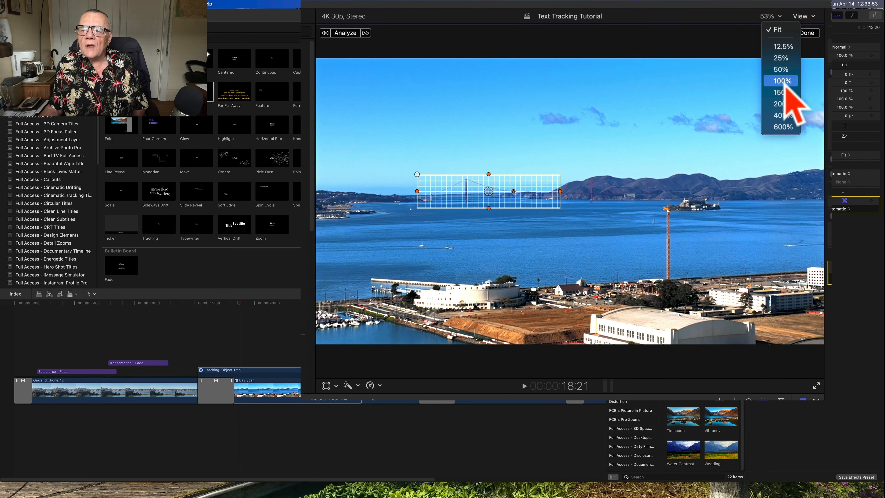
left_click(783, 81)
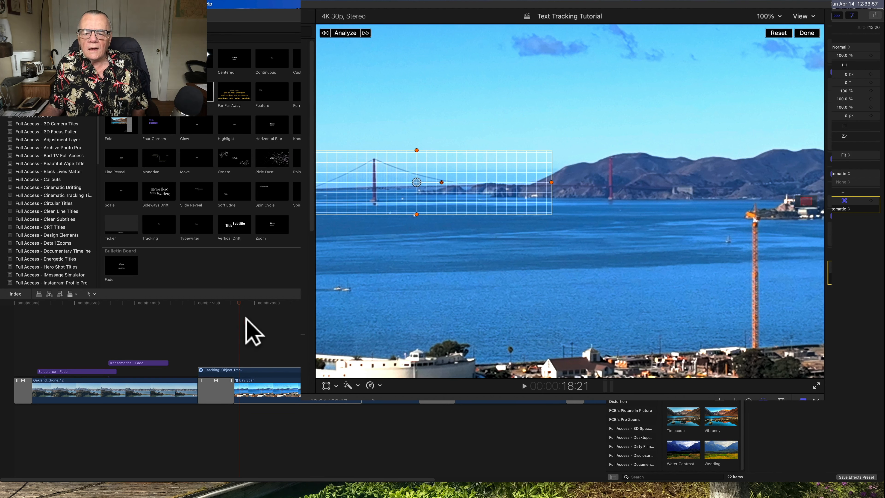
left_click(239, 303)
left_click(228, 303)
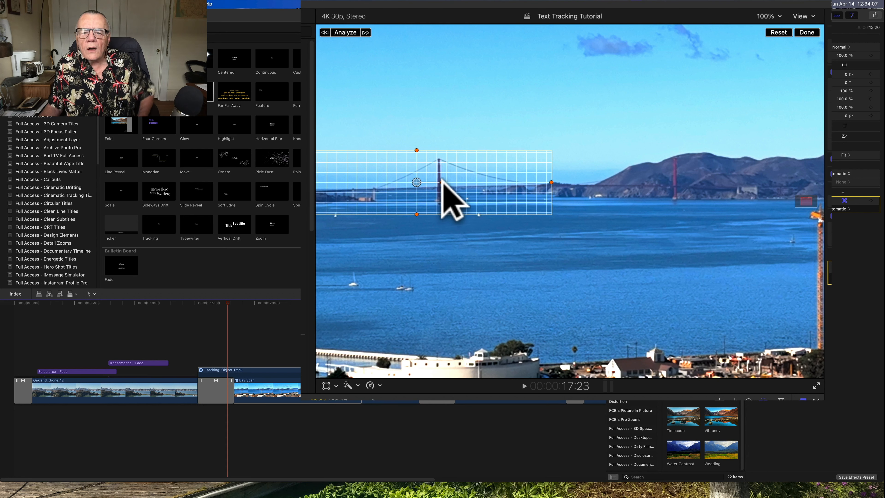
left_click_drag(441, 181, 523, 169)
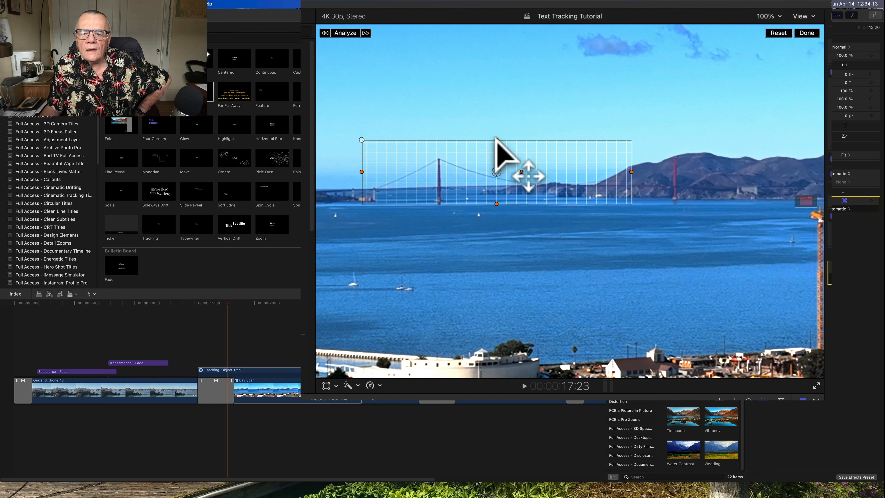
left_click_drag(495, 138, 497, 140)
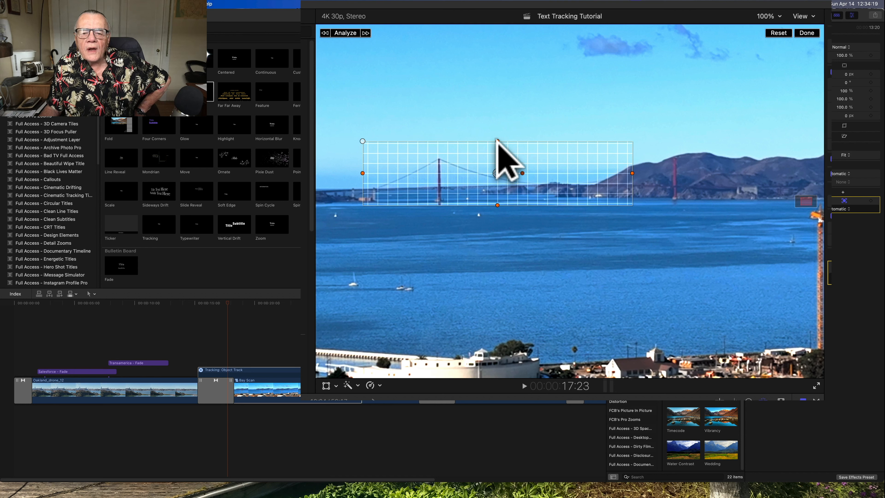
left_click_drag(497, 140, 487, 144)
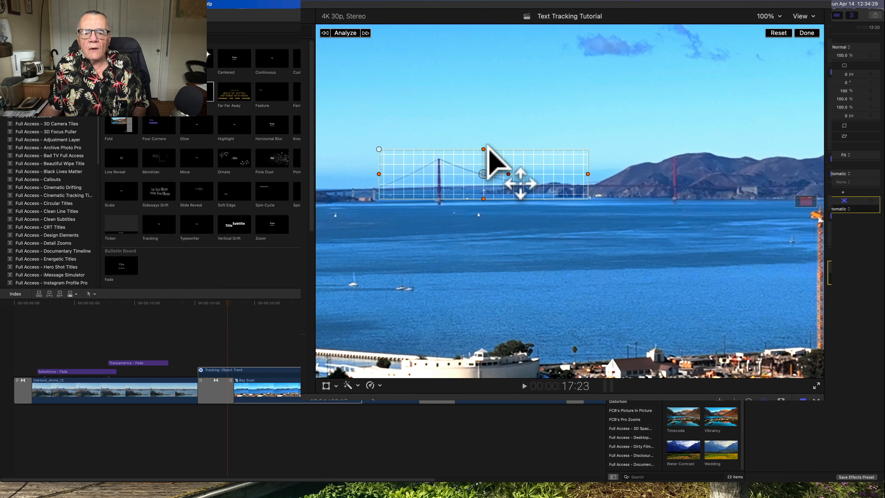
left_click_drag(488, 145, 491, 140)
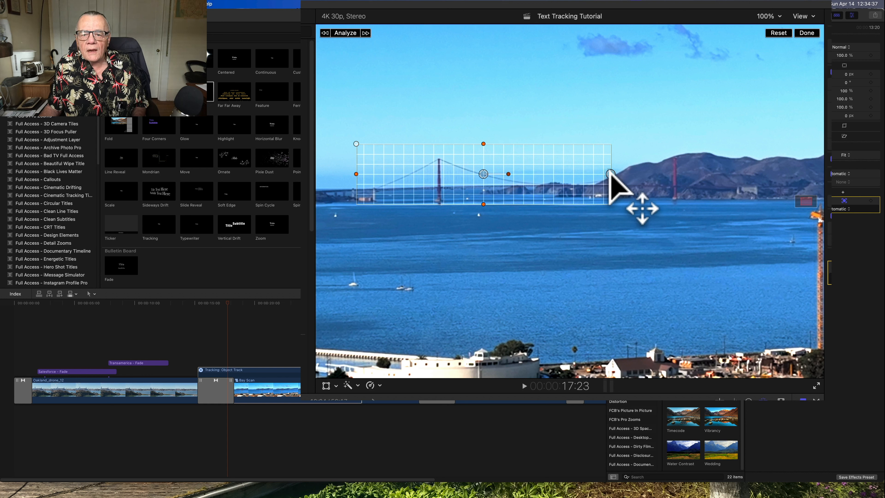
left_click_drag(611, 174, 625, 173)
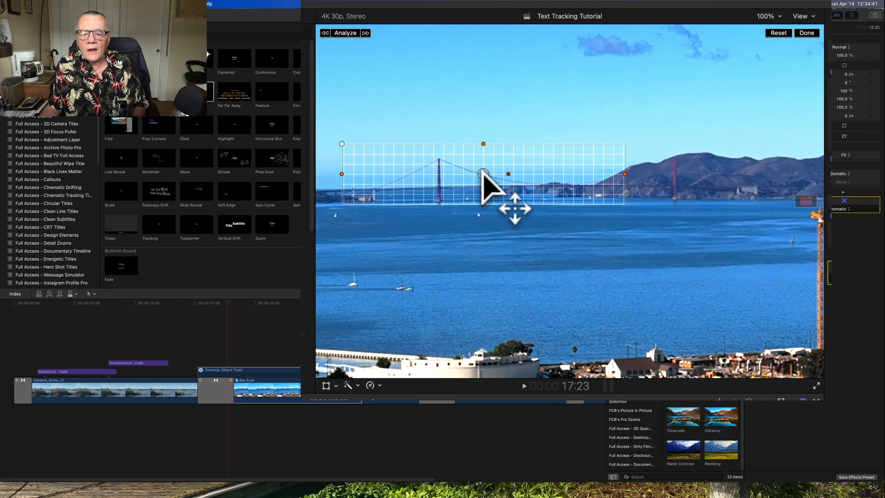
Try widening the tracker grid toward the bridge's far tower and analyze the Bay Scan segment
left_click(485, 173)
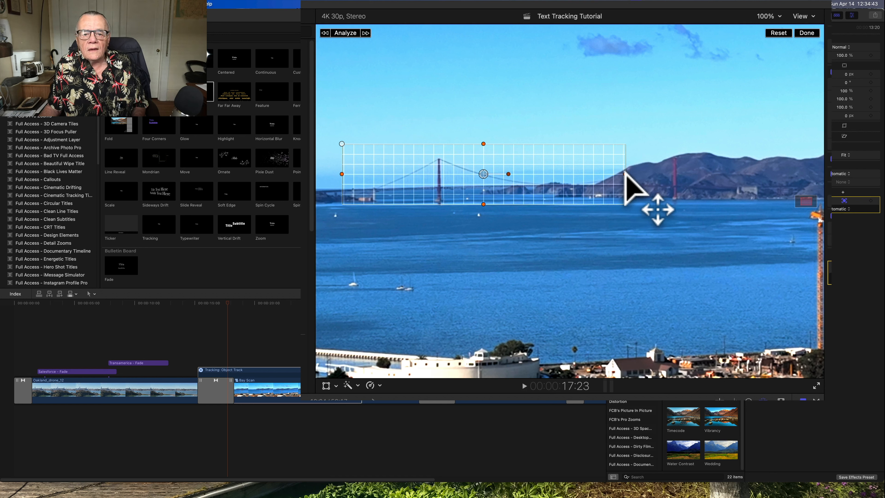
left_click_drag(626, 174, 641, 173)
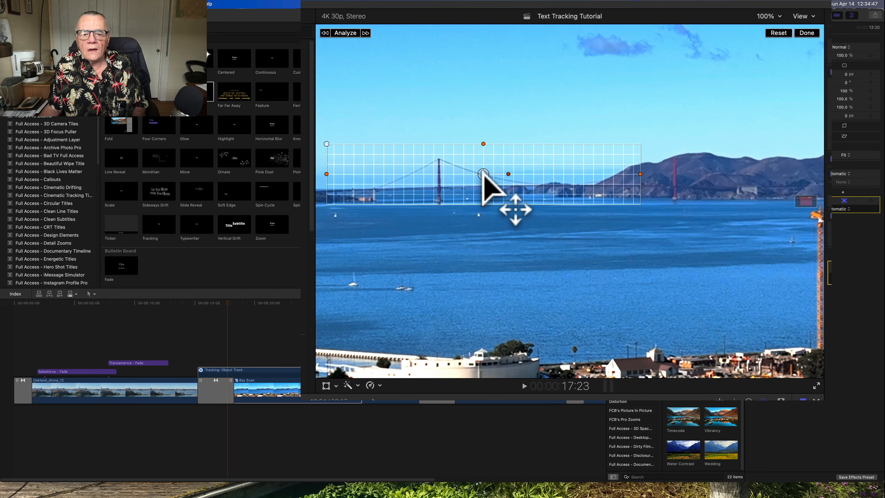
left_click_drag(483, 173, 496, 174)
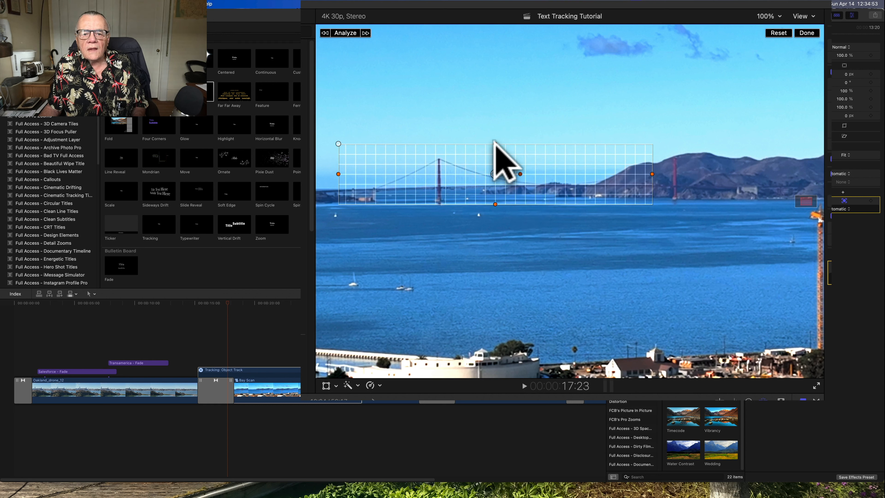
left_click(495, 144)
left_click_drag(495, 143, 499, 139)
left_click(495, 173)
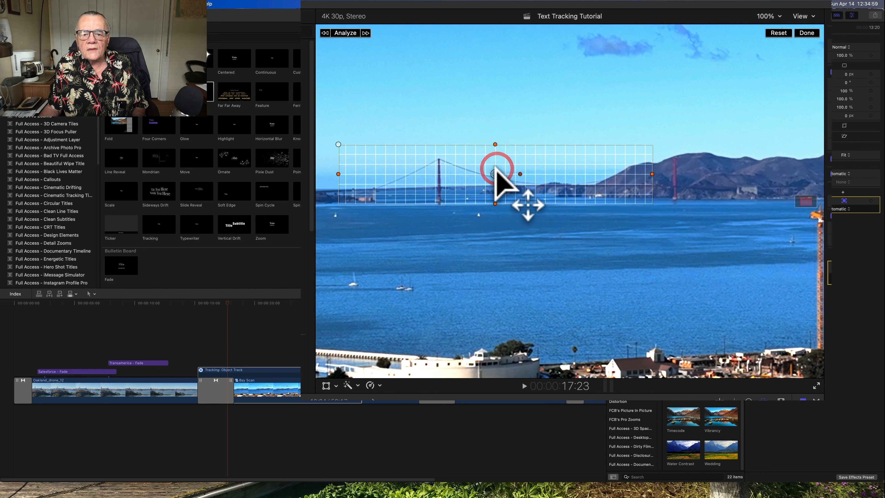
left_click_drag(496, 169, 496, 177)
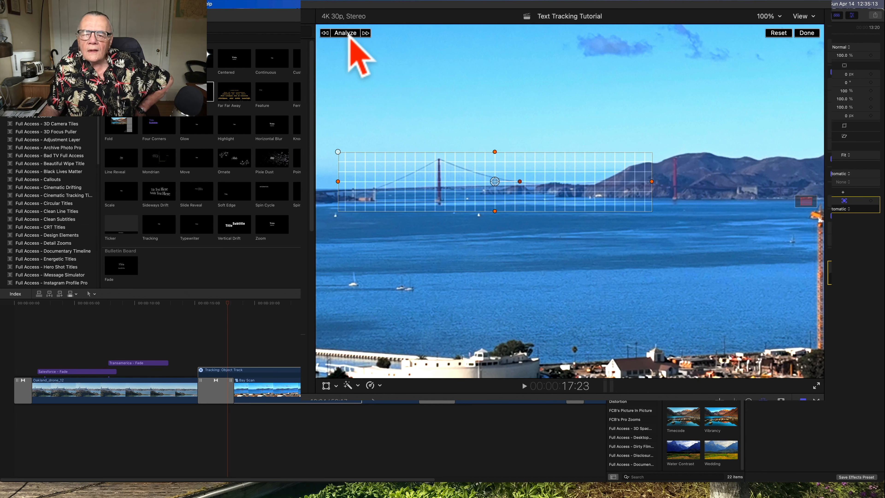
left_click(345, 33)
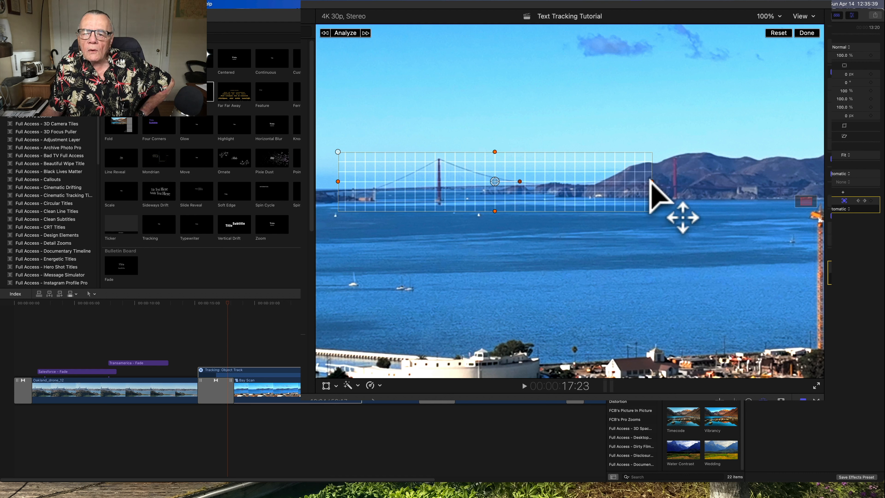
Narrow the tracker grid to the near tower of the Golden Gate Bridge and analyze the segment again
left_click_drag(651, 181, 441, 178)
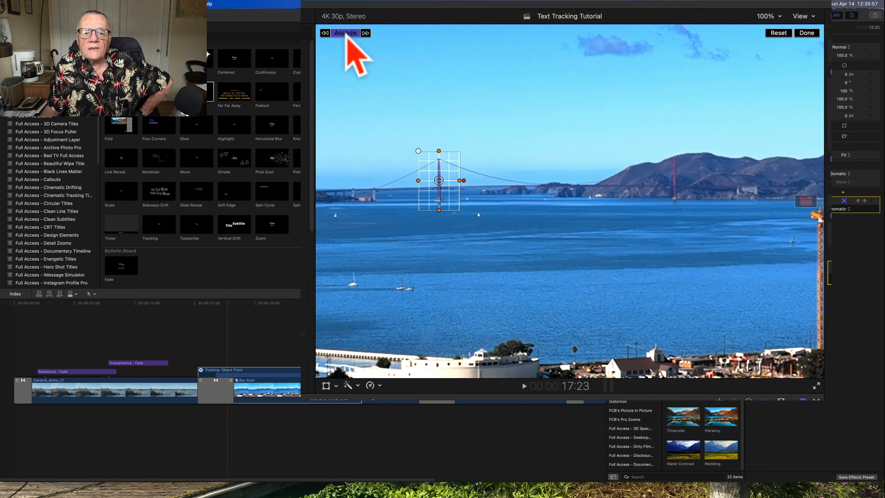
left_click(346, 34)
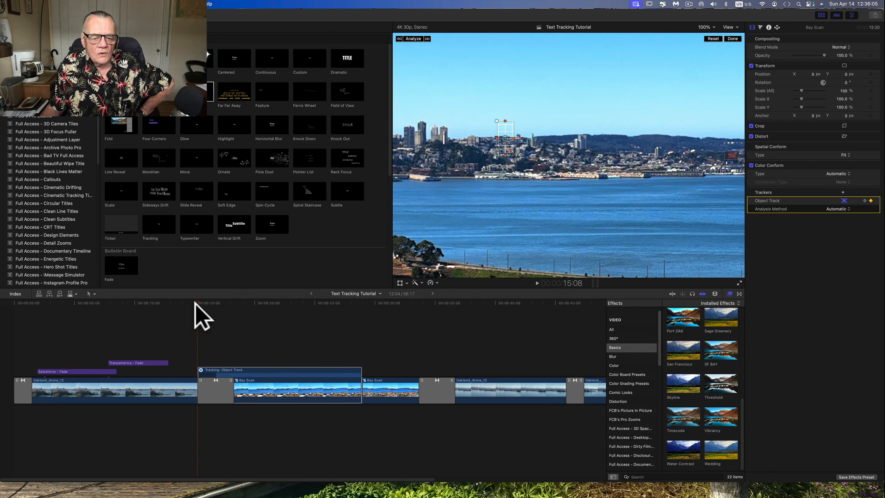
Connect a Fade title above the Bay Scan segment starting at 16:24
left_click(214, 304)
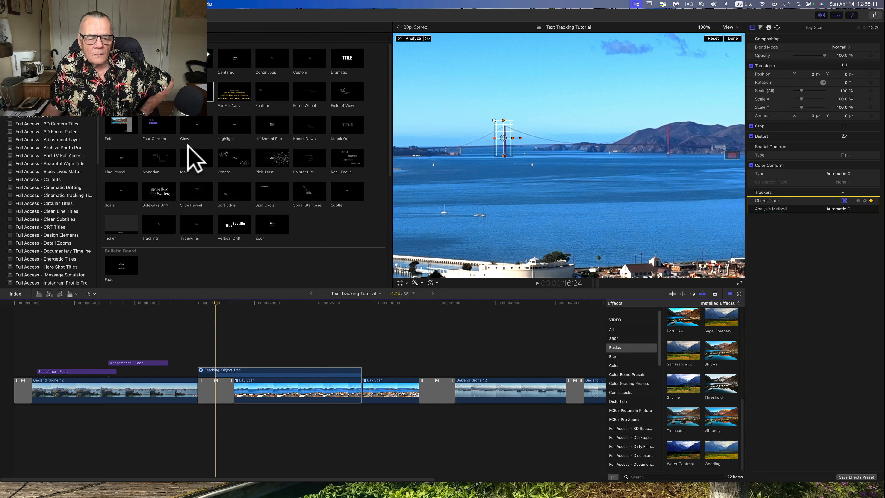
left_click_drag(208, 105, 232, 346)
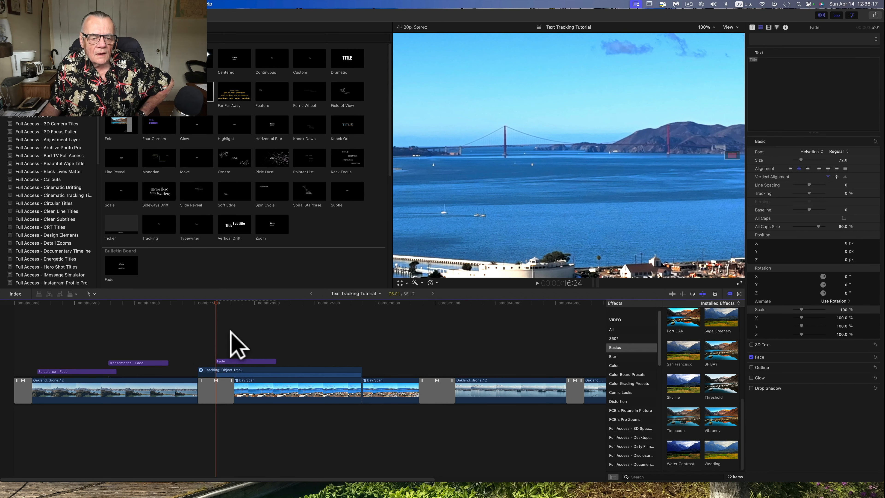
left_click(231, 333)
Replace the new Fade title's text with "Golden Gate" and "Bridge" on two lines, with the viewer fitted to the whole frame
left_click(241, 360)
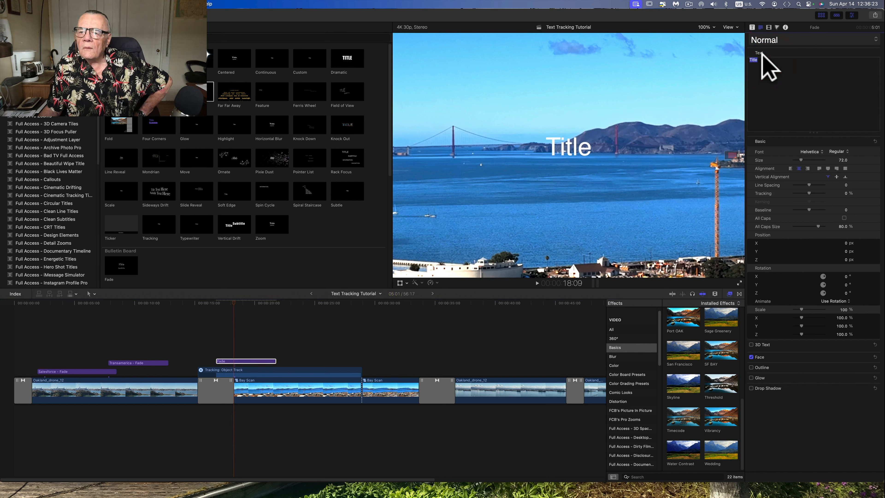
type("Golden")
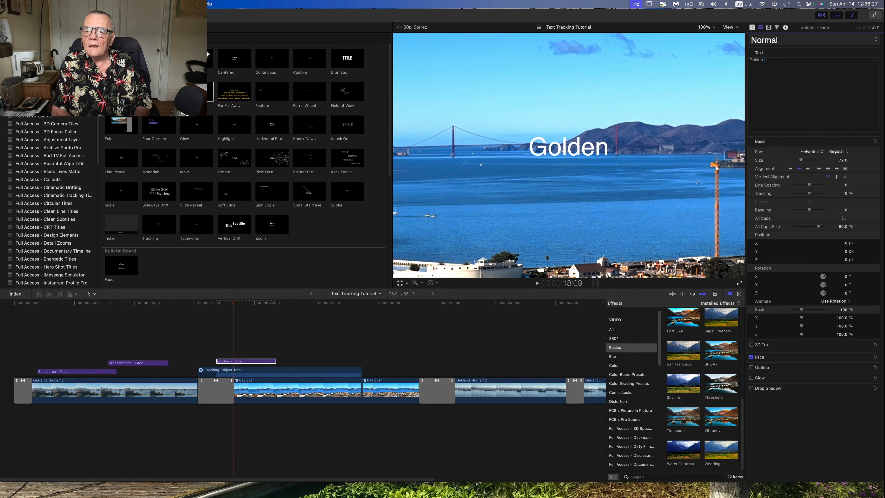
left_click(711, 26)
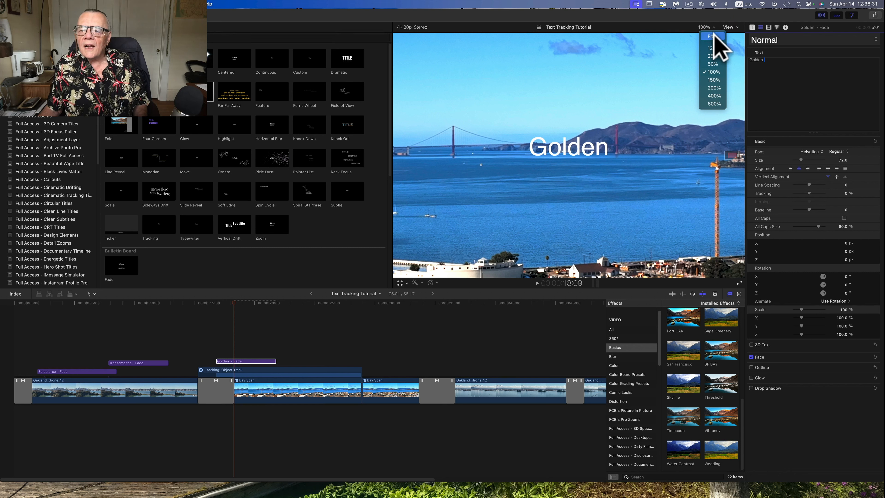
left_click(711, 36)
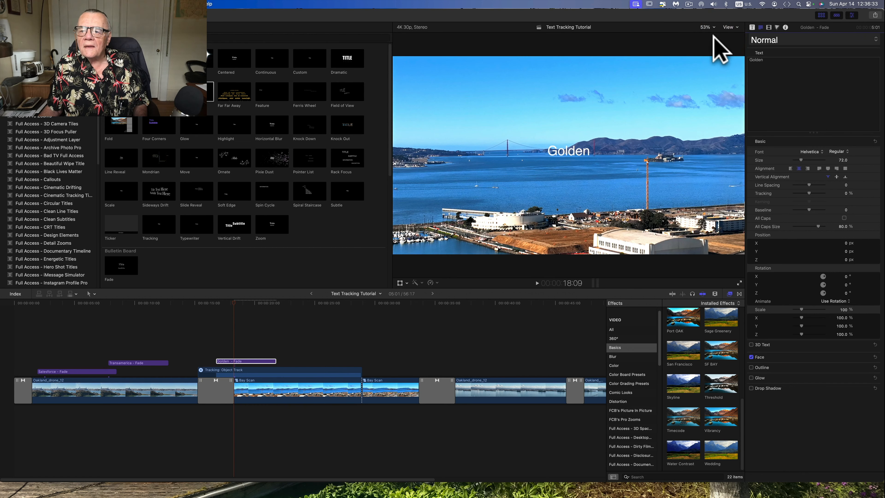
left_click(772, 65)
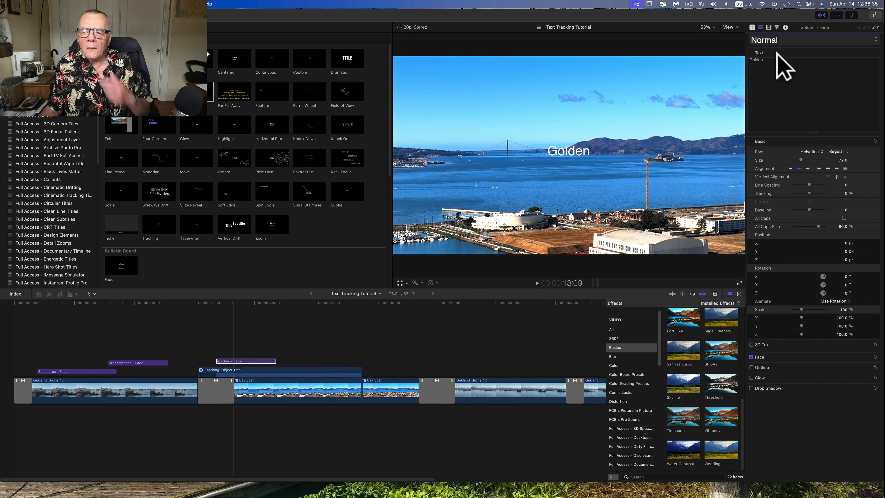
type("Gate")
key("Return")
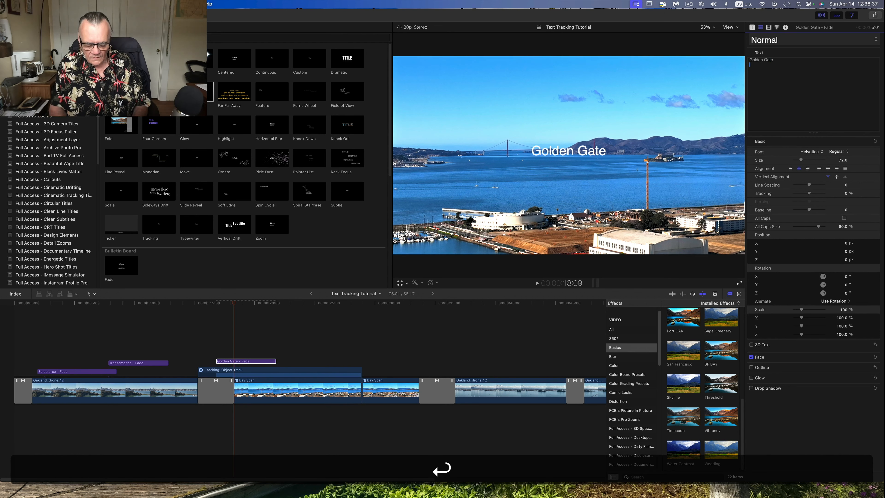
type("Bridge")
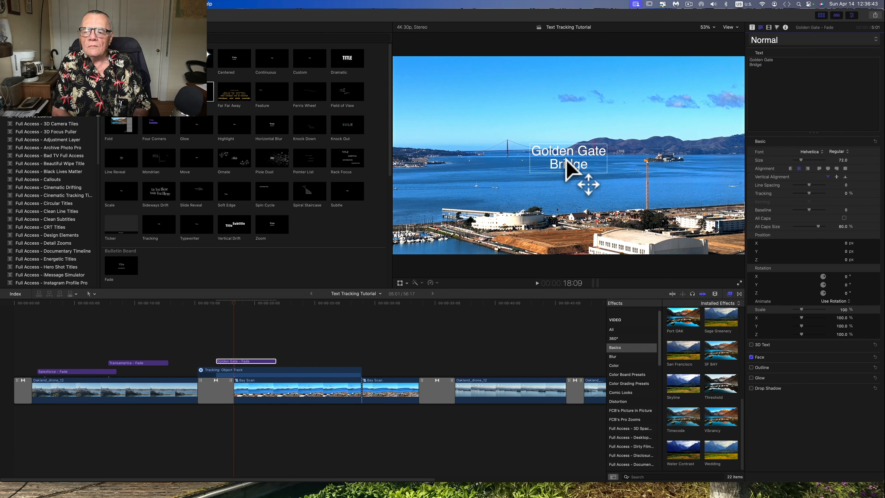
Position the title just above the bridge's near tower, at about X -168 px, Y 180 px, and make its font Bold
left_click_drag(565, 152, 541, 118)
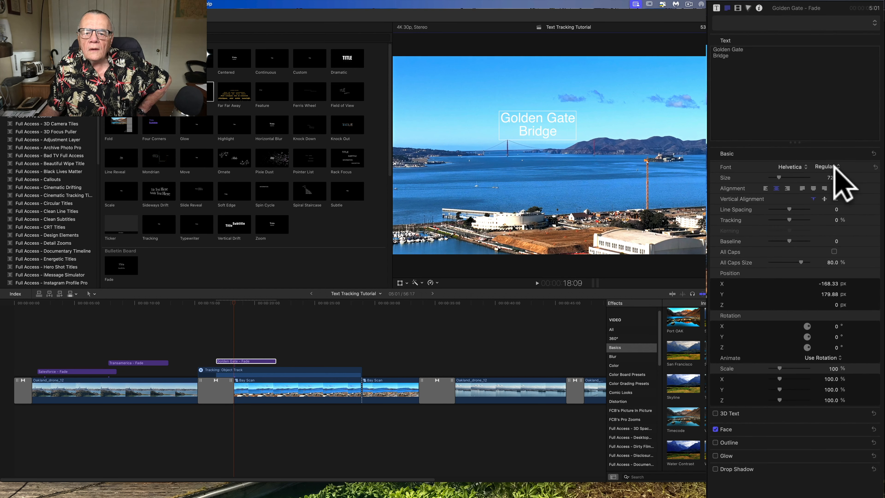
left_click(833, 151)
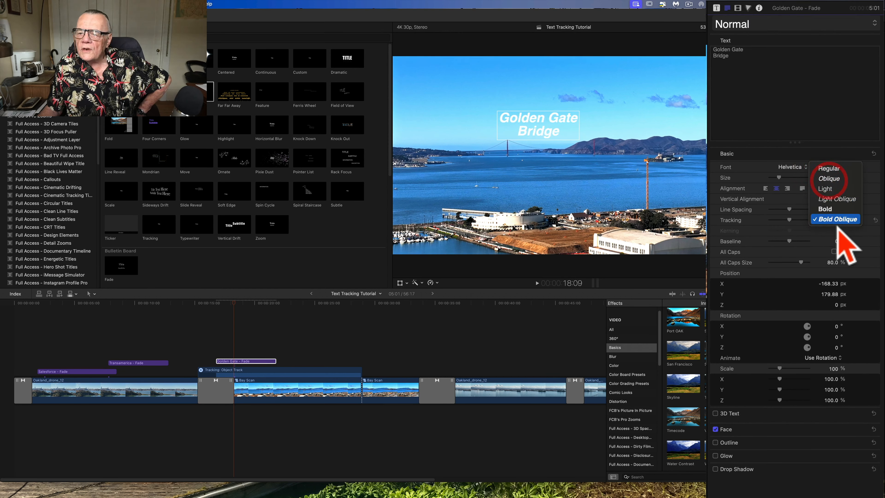
left_click(832, 209)
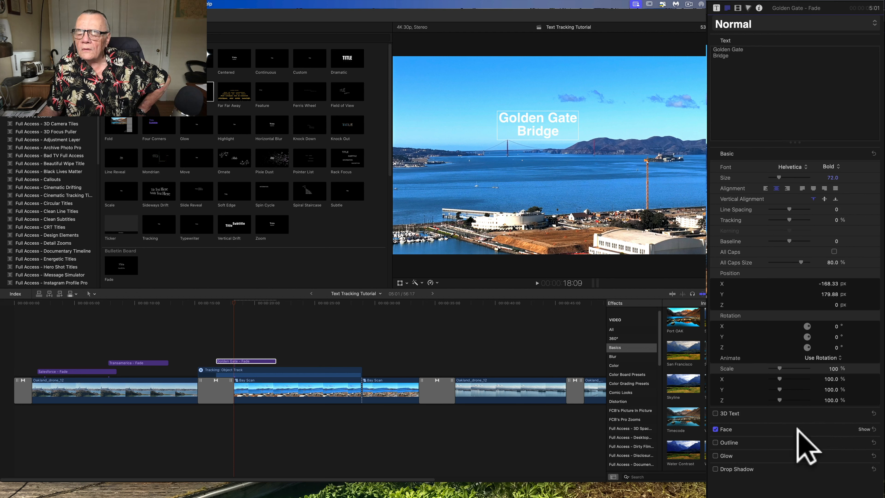
Set the title's face fill color to golden yellow
left_click(865, 430)
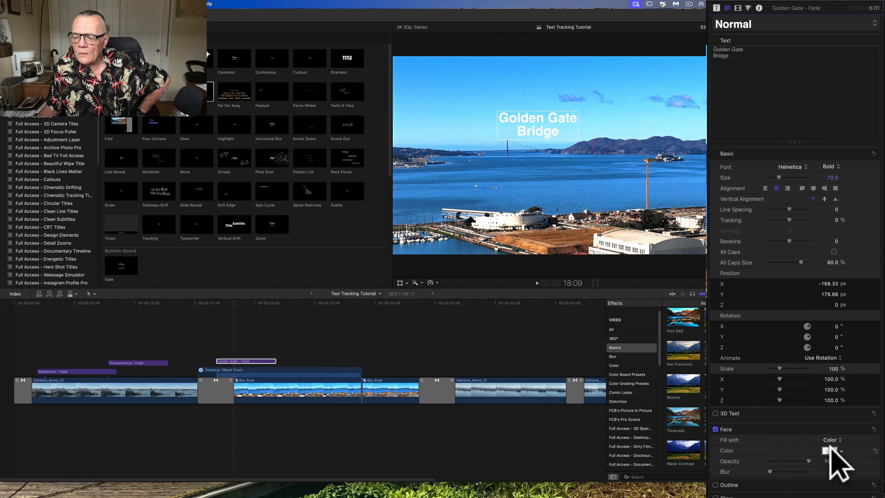
left_click(826, 451)
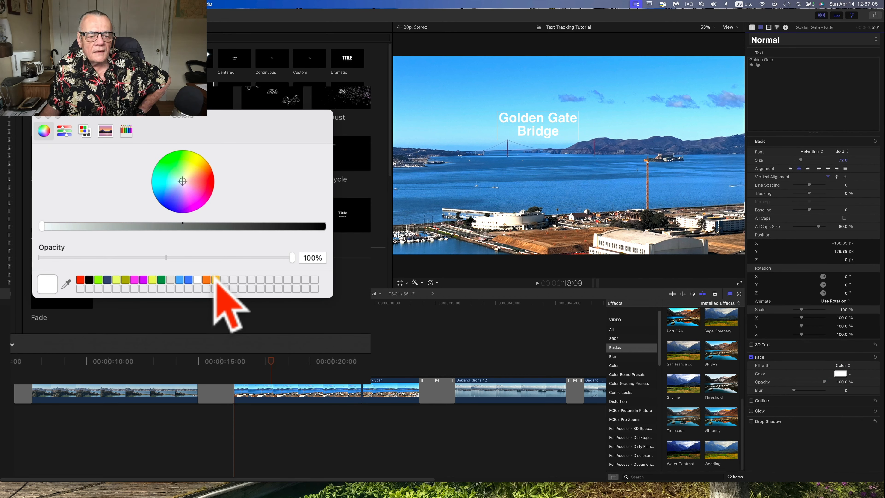
left_click(204, 259)
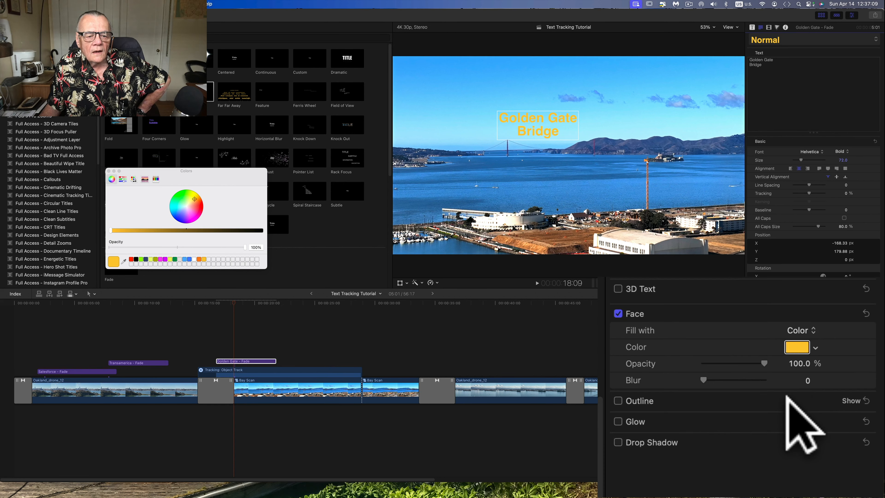
Add a black outline with a width of 3 to the title, and close the color picker
left_click(618, 400)
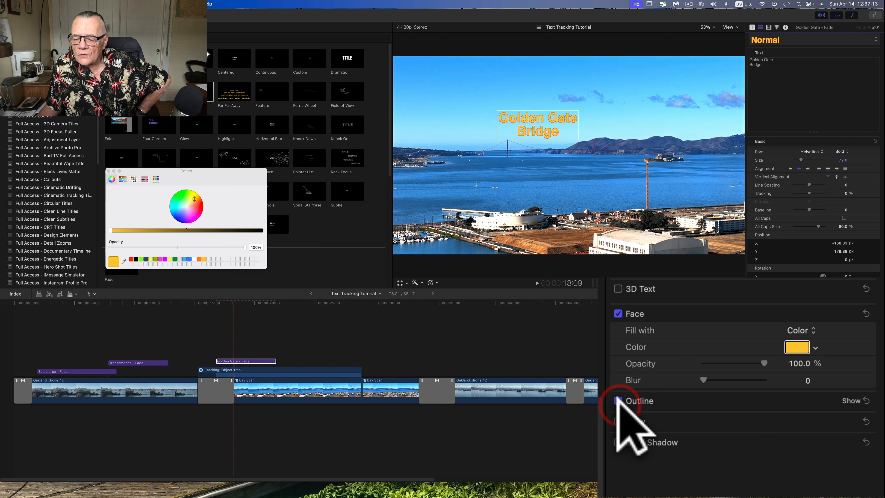
left_click(851, 400)
left_click(796, 433)
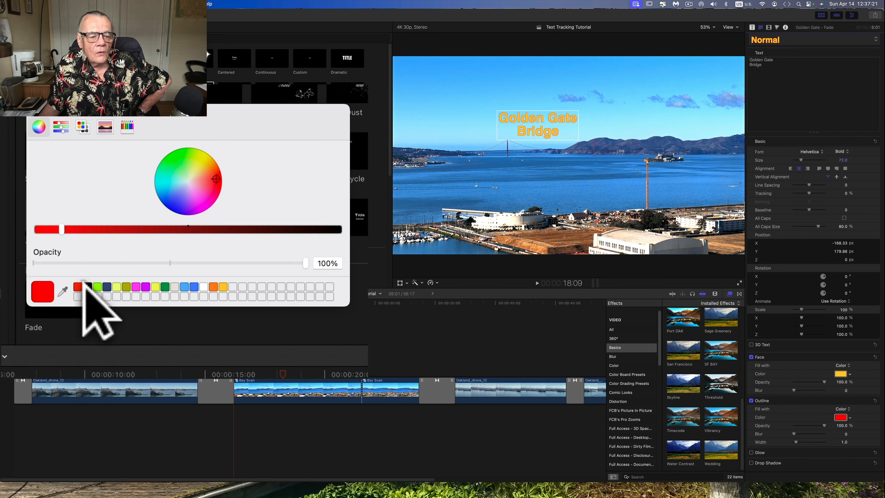
left_click(88, 287)
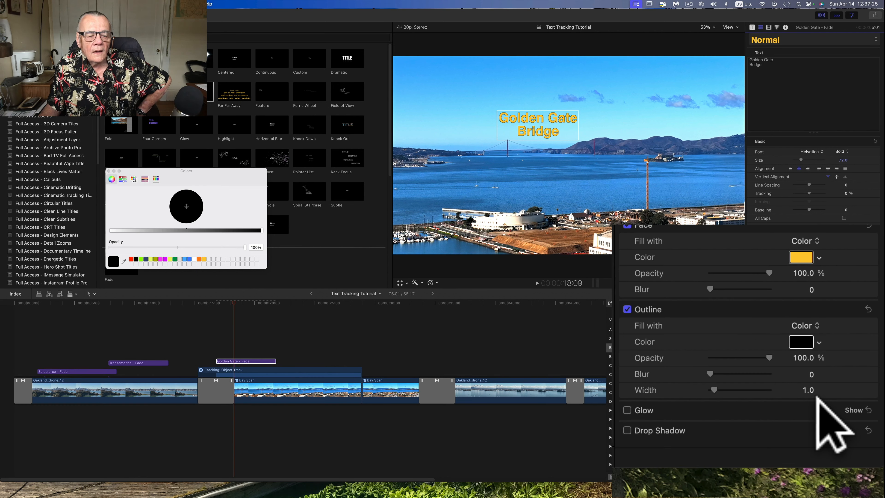
left_click(812, 398)
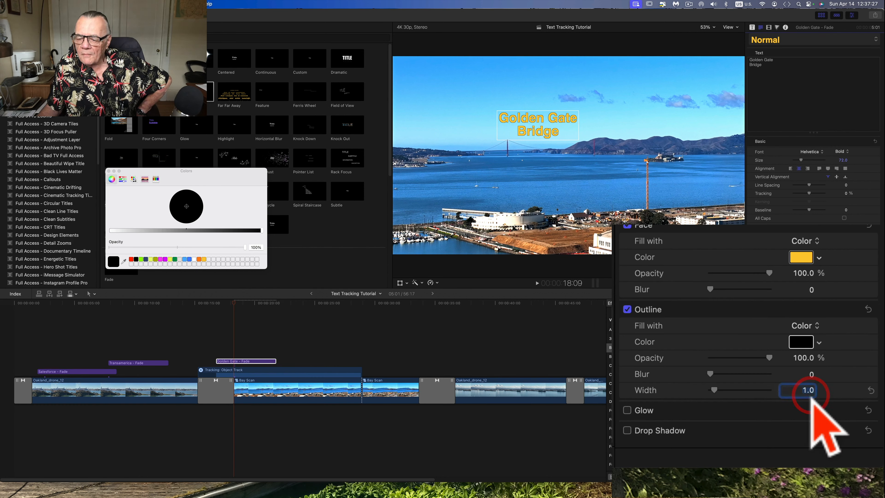
type("3")
key("Return")
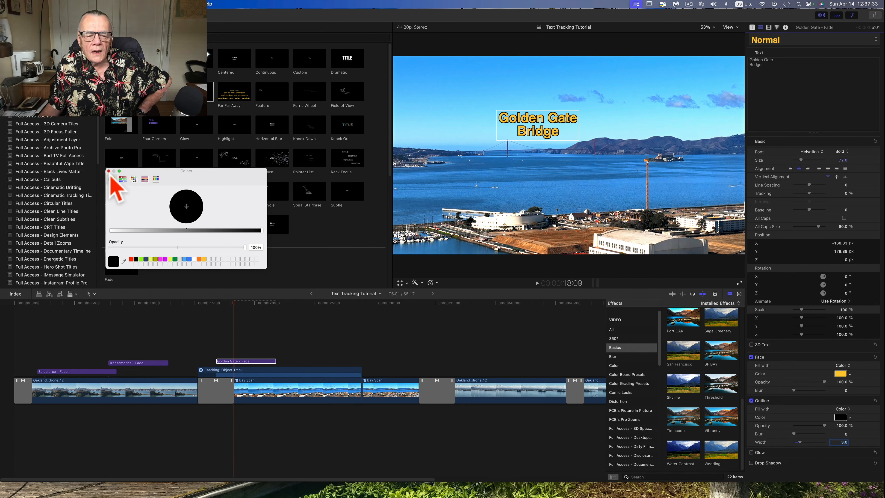
left_click(108, 171)
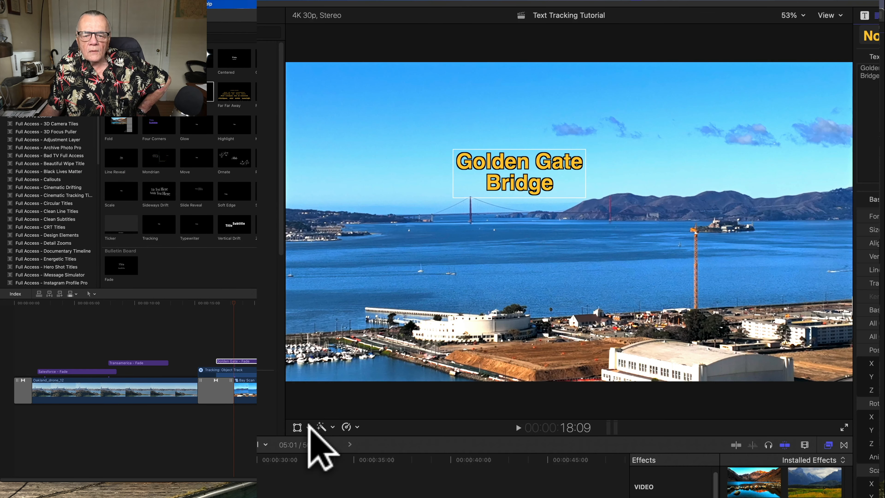
Attach the Golden Gate Bridge title to the Bay Scan clip's Object Track tracker through its transform controls
left_click(308, 427)
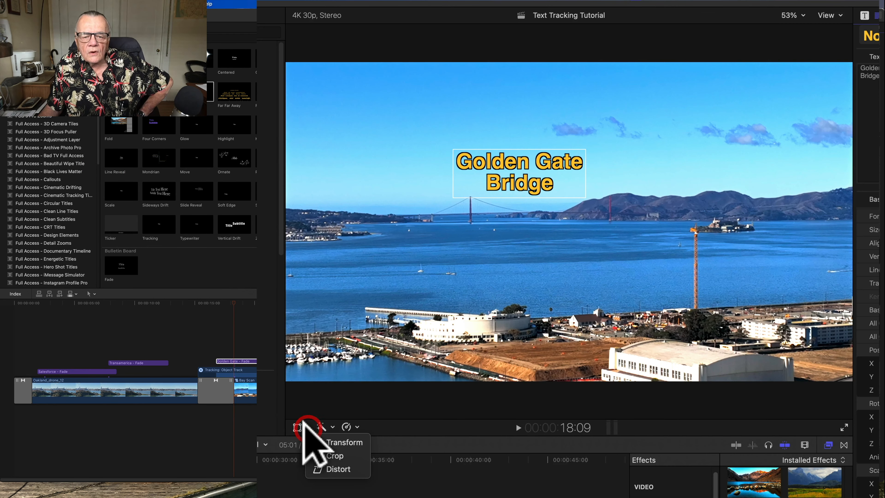
left_click(345, 442)
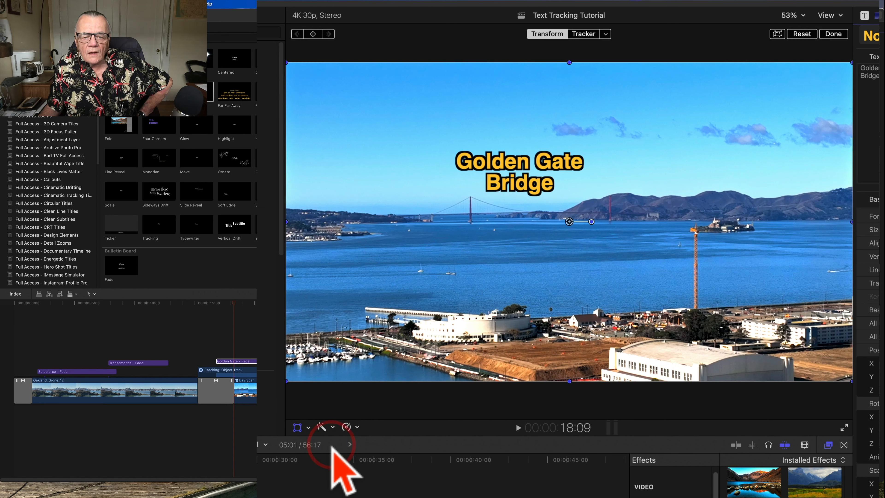
left_click(606, 33)
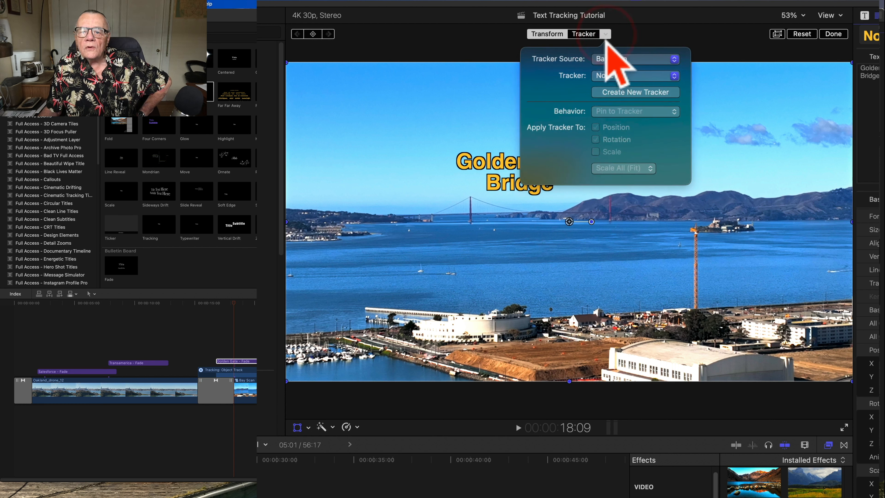
left_click(633, 76)
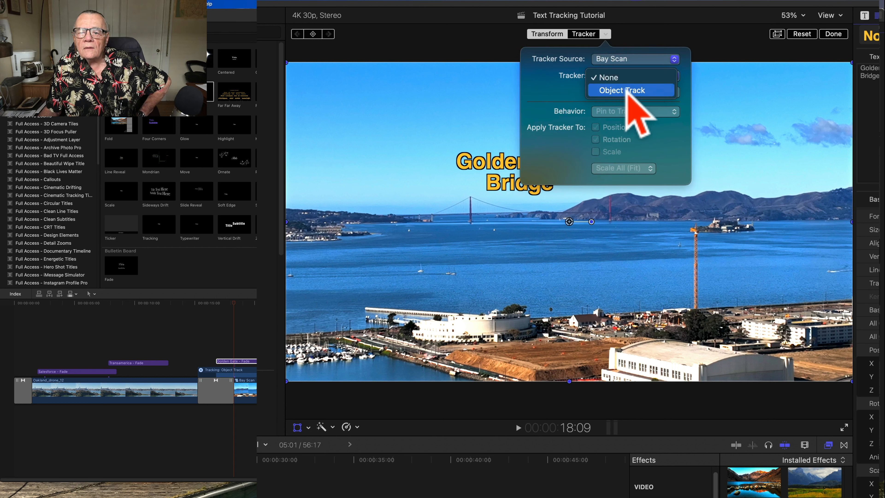
left_click(627, 90)
left_click(630, 91)
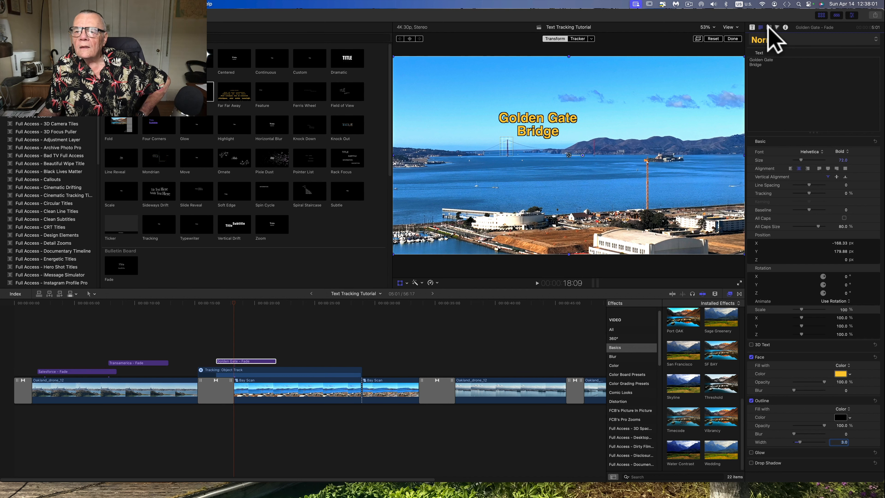
Rename the Bay Scan clip's tracker to GGB
left_click(769, 27)
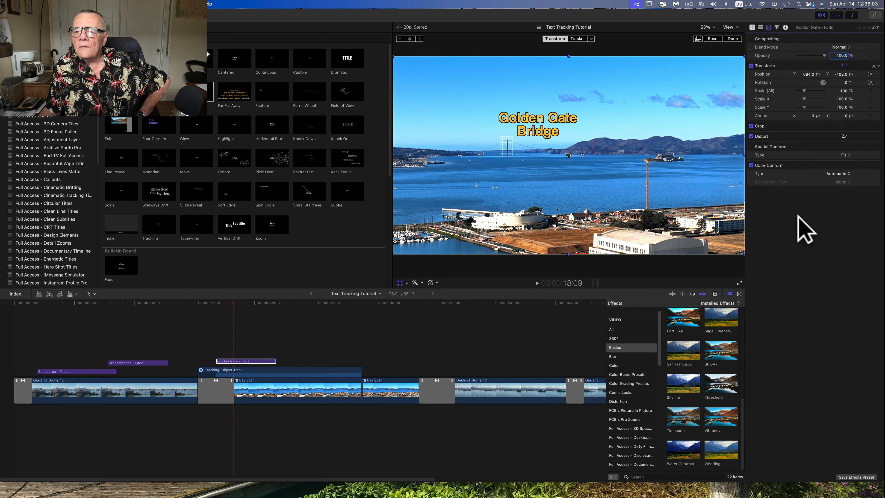
left_click(266, 395)
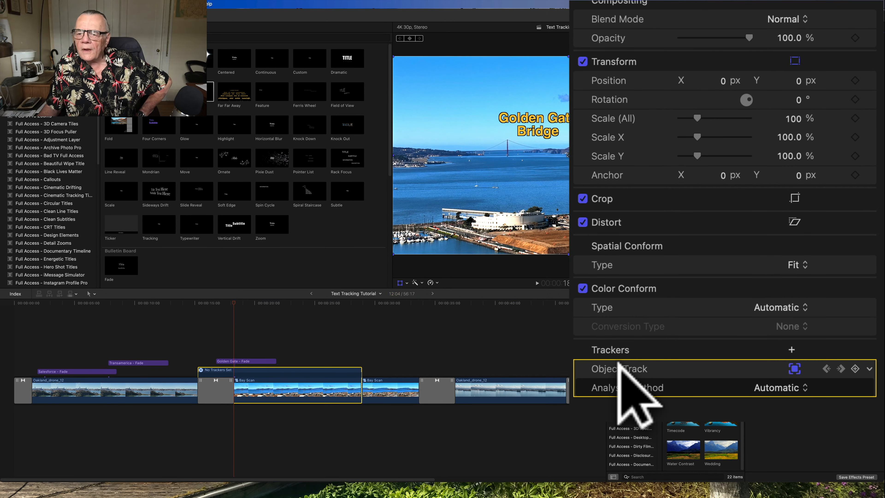
double_click(623, 369)
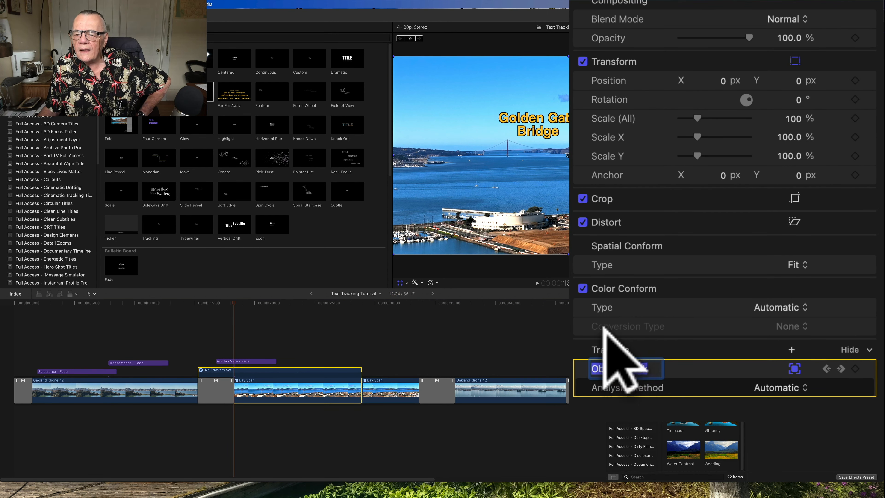
key("shift")
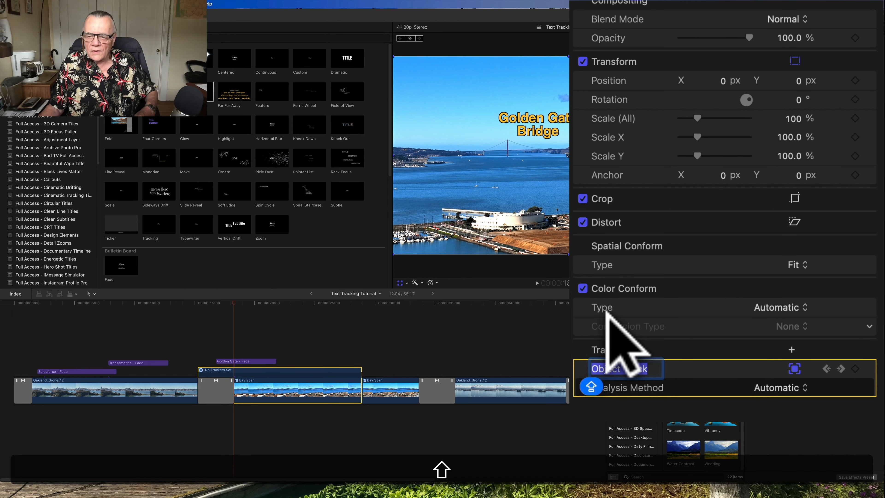
type("GGB")
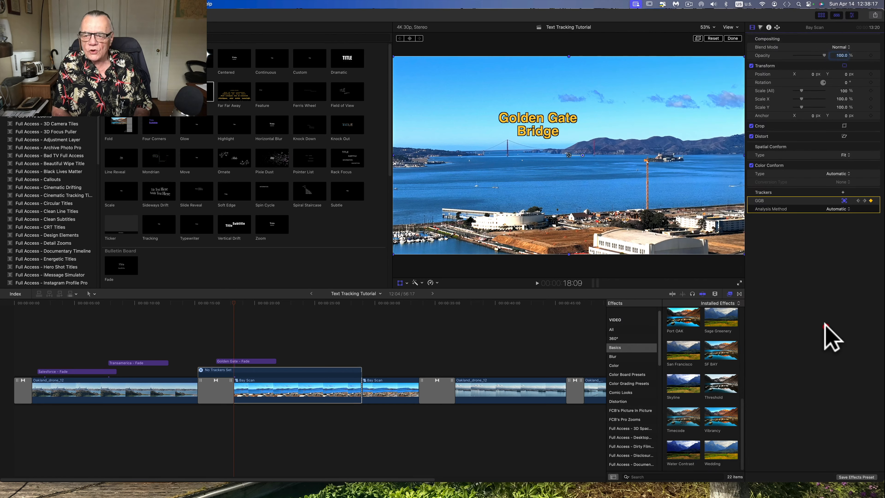
left_click(826, 327)
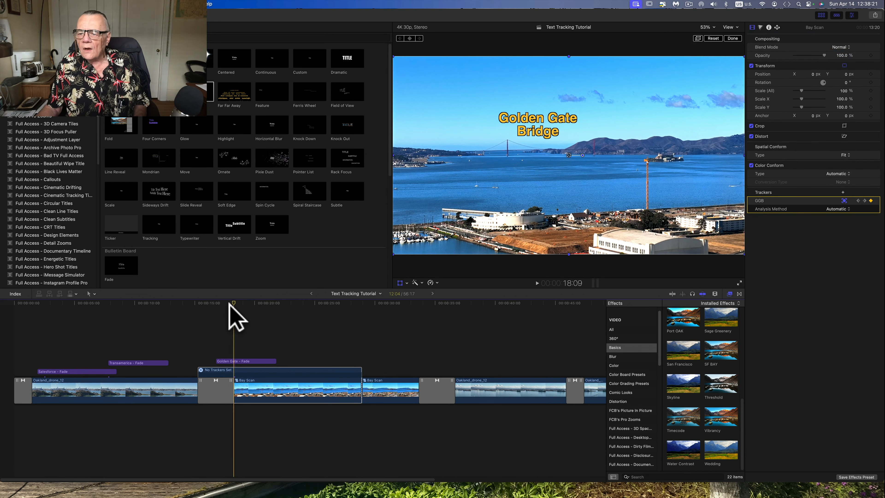
Play the timeline from 14:02 and again from 15:25 to check how the Golden Gate Bridge title follows the tower
left_click_drag(231, 312, 183, 317)
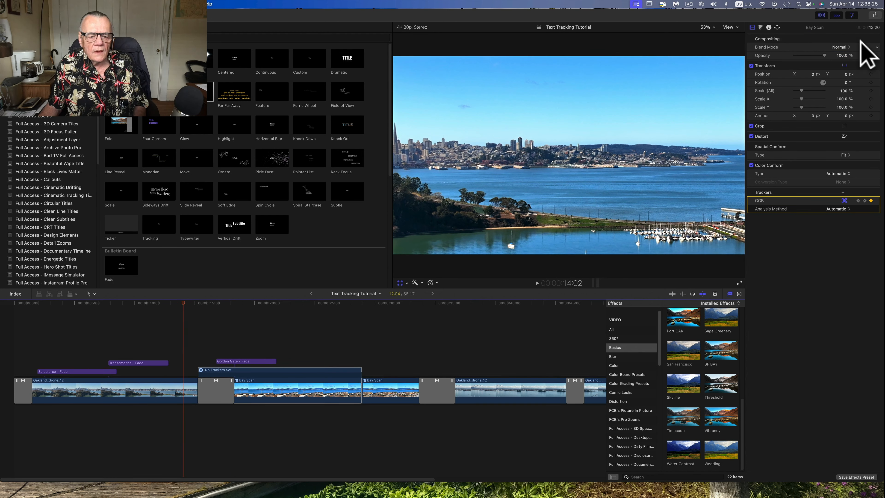
key("space")
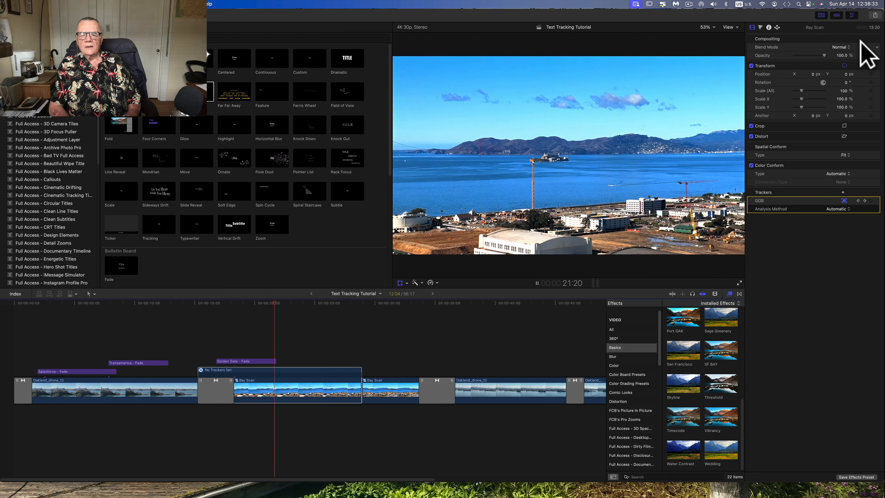
key("space")
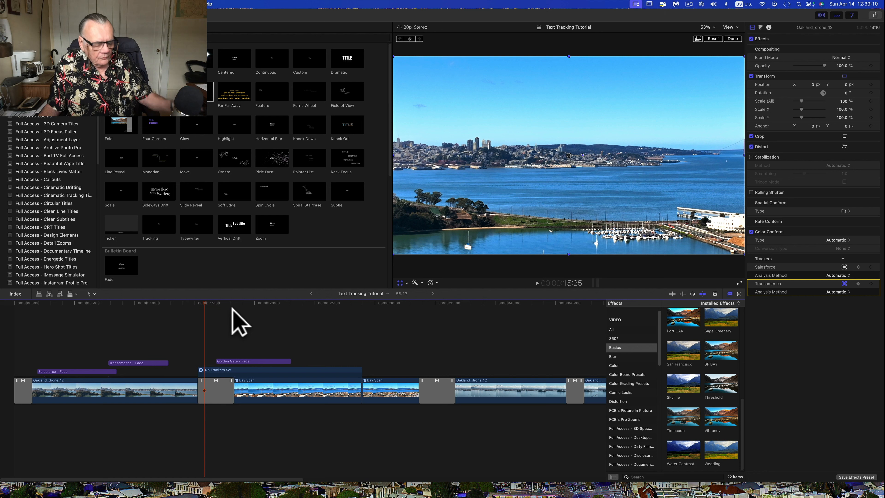
key("space")
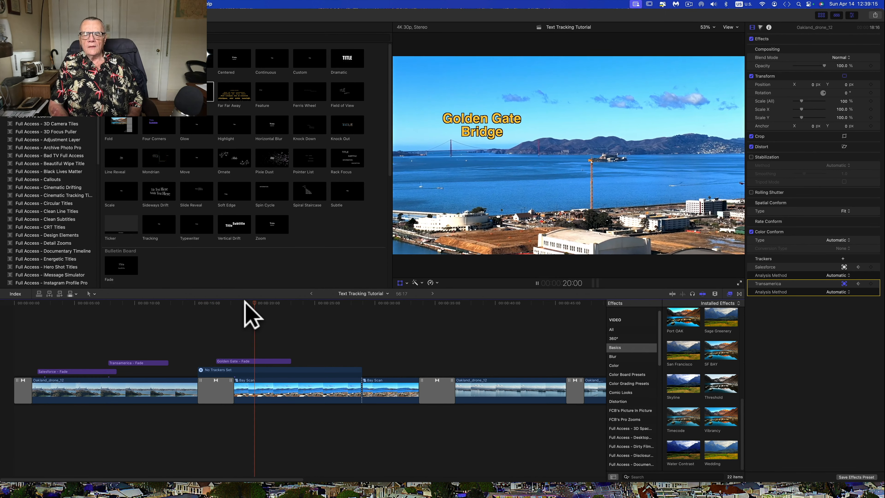
key("space")
left_click(254, 305)
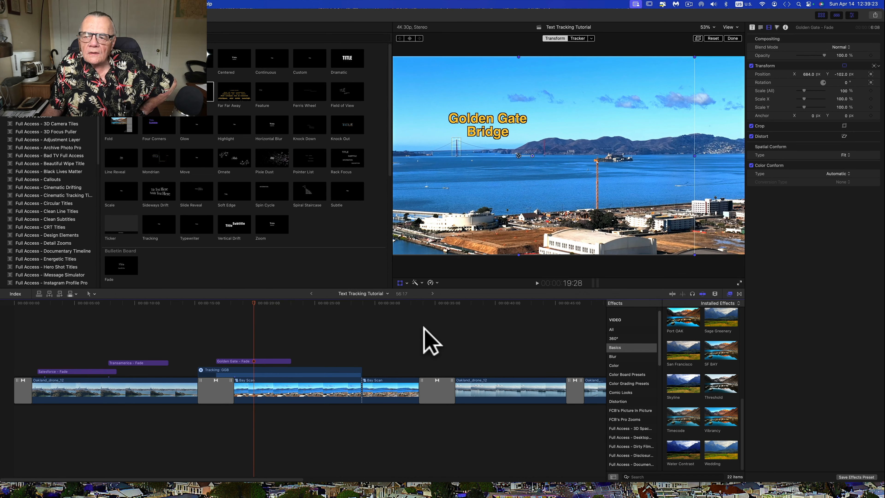
Add a second tracker to the first Bay Scan clip and name it Alcatraz
left_click(256, 390)
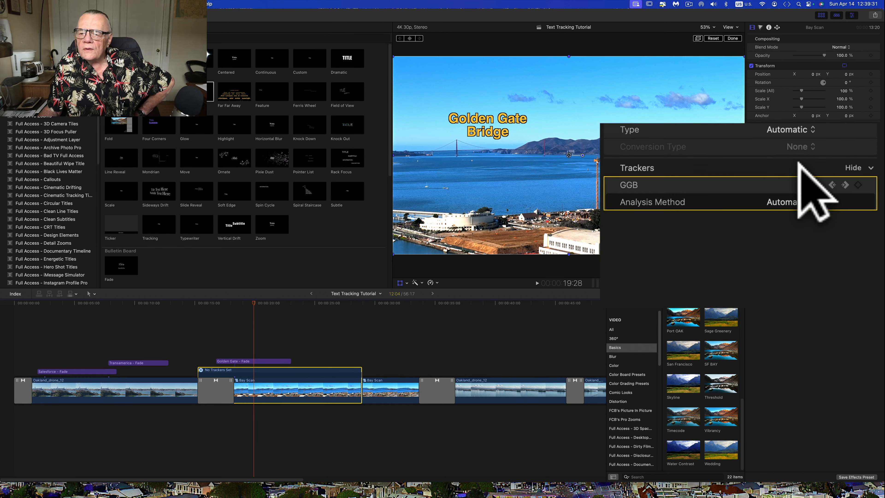
left_click(801, 168)
double_click(642, 219)
type("Alcatraz")
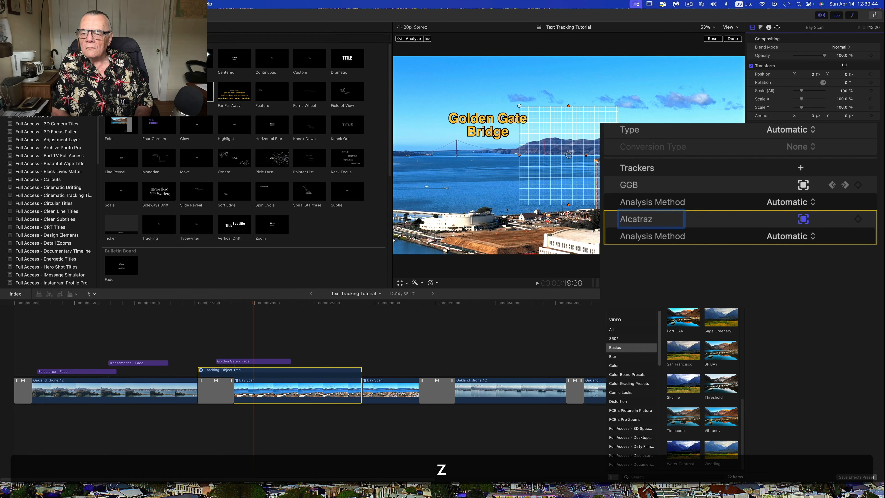
key("Return")
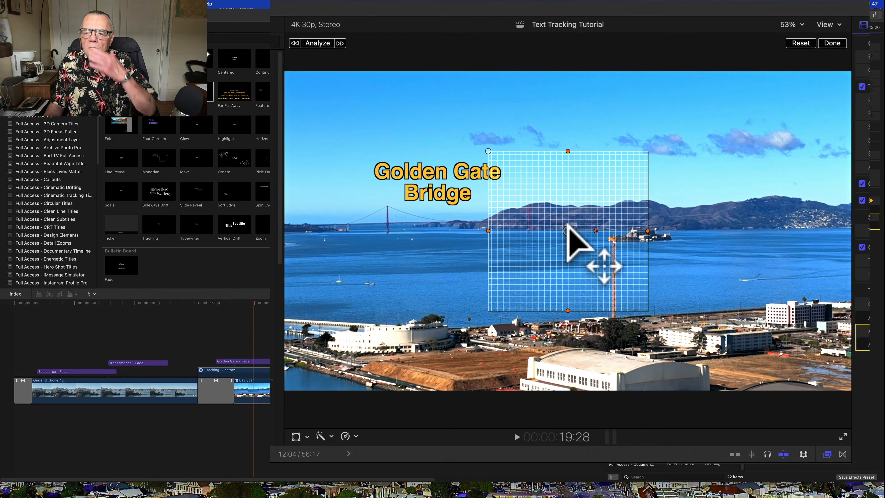
Move the Alcatraz tracker's grid onto the island and shrink it to fit closely around it
left_click_drag(565, 231, 642, 235)
left_click_drag(643, 316, 649, 245)
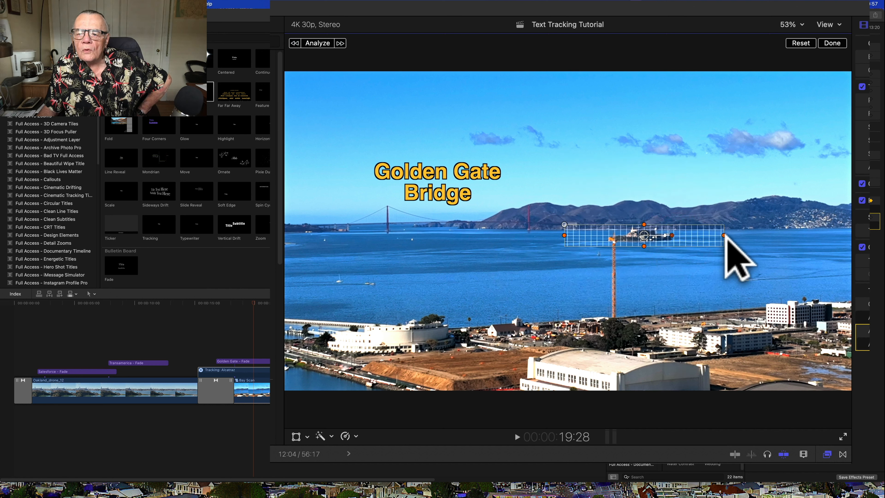
left_click_drag(723, 236, 688, 235)
left_click(792, 24)
left_click(805, 94)
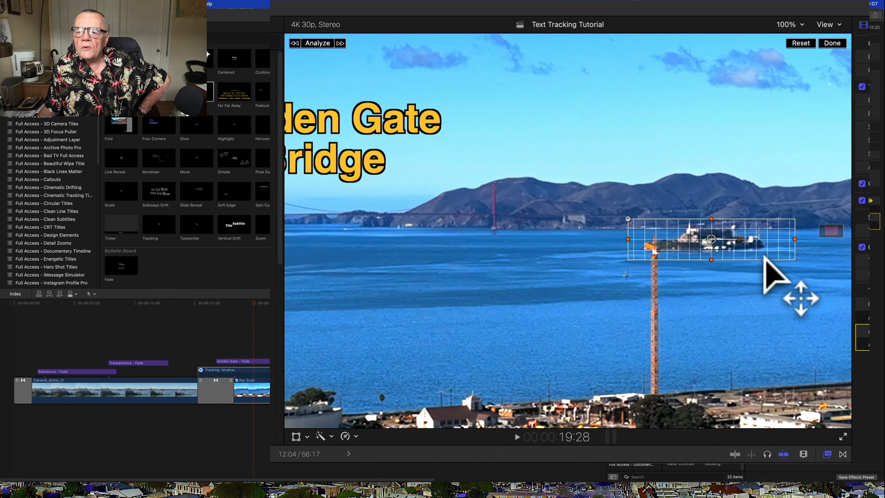
left_click_drag(795, 239, 780, 239)
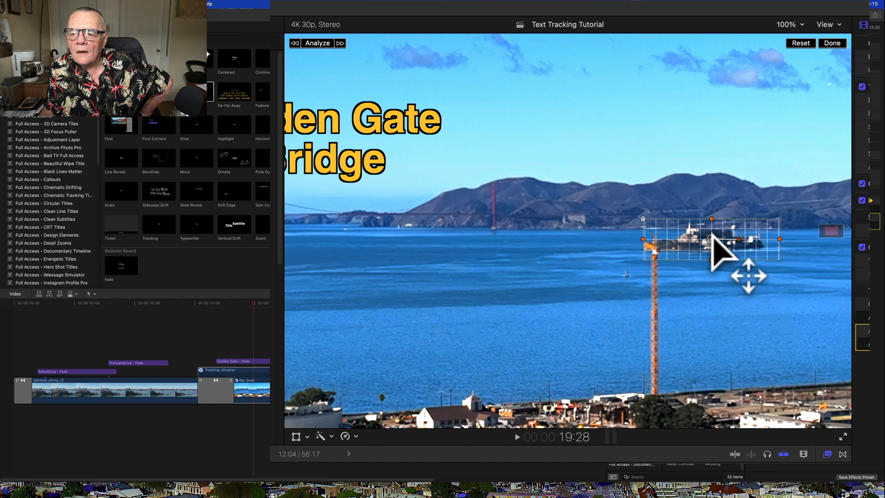
left_click_drag(711, 236, 706, 234)
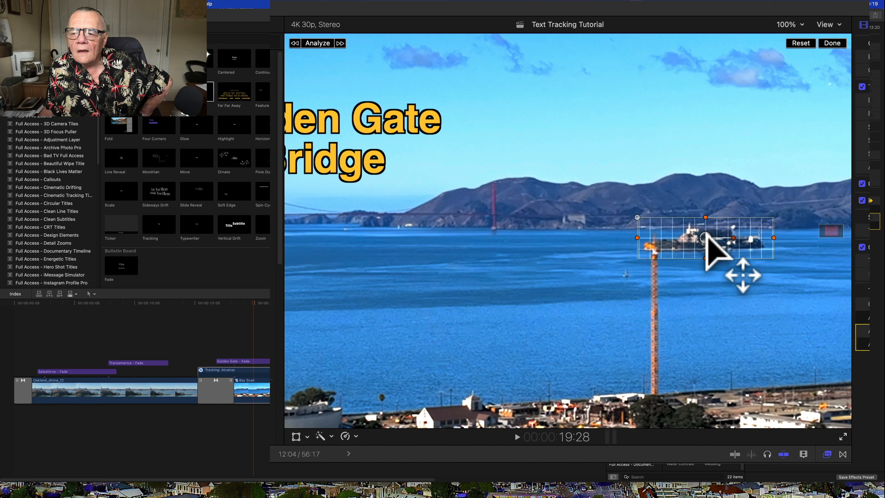
Fit the whole frame in the viewer and analyze the Alcatraz tracker's motion
left_click(791, 24)
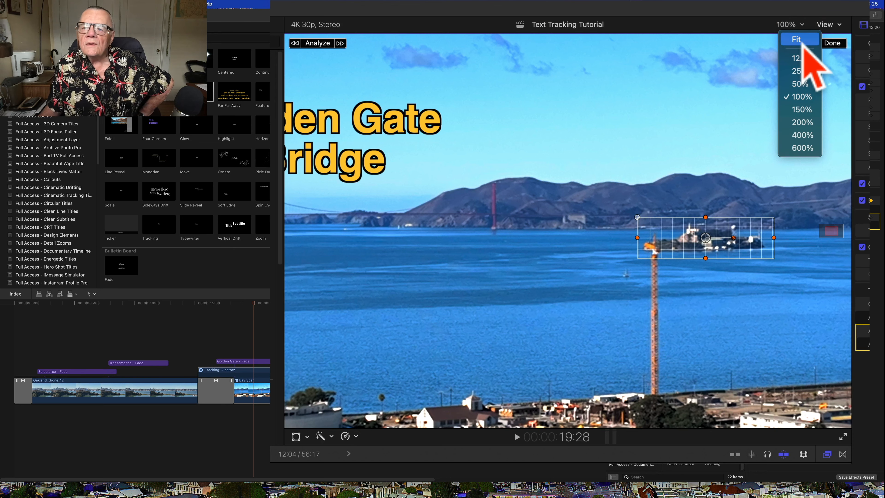
left_click(796, 36)
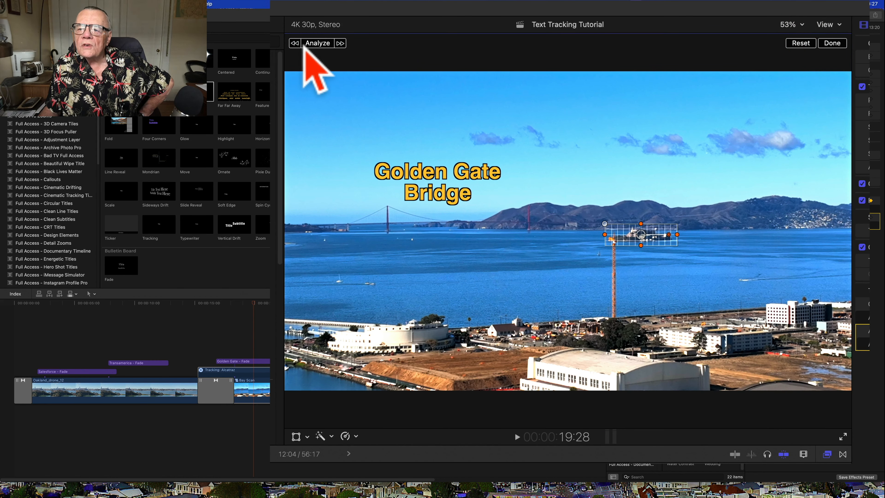
left_click(312, 45)
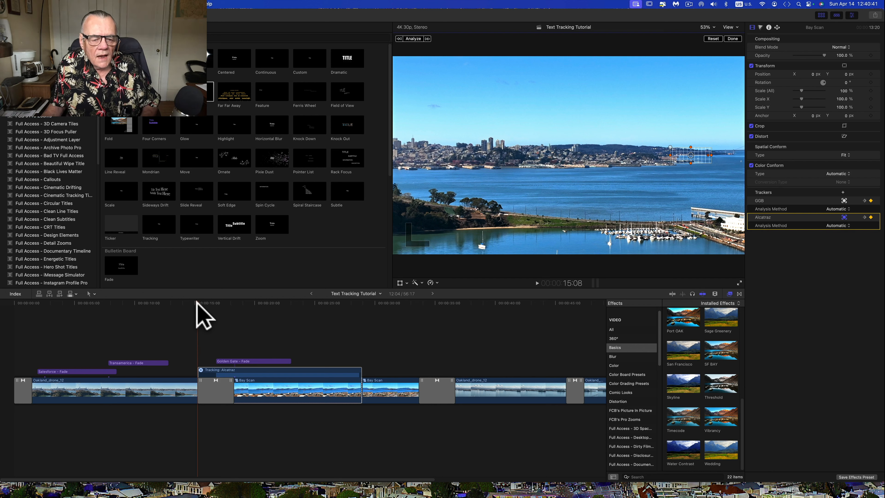
Add a Fade title above the Golden Gate title, starting where Alcatraz is in view, and move the playhead to 20:18
left_click_drag(215, 302, 249, 306)
left_click_drag(197, 91, 247, 353)
left_click_drag(247, 304, 262, 304)
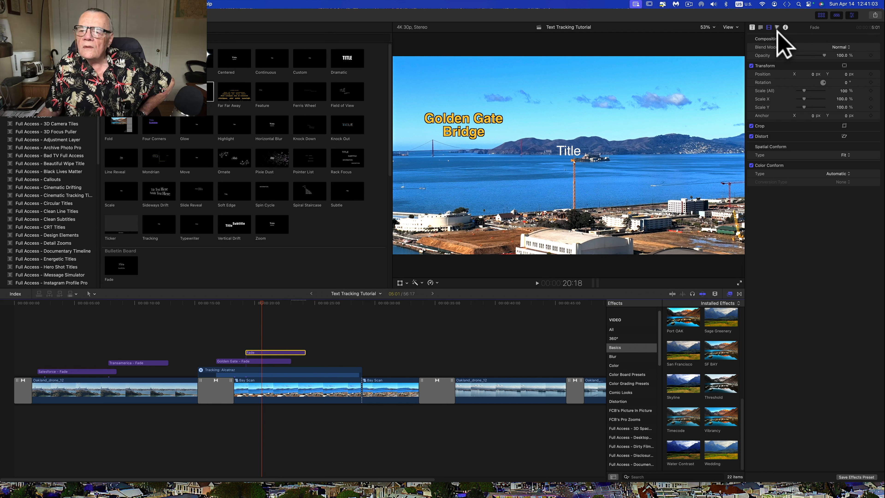
Replace the new Fade title's text with Alcatraz and set its font to Helvetica Bold
left_click(753, 27)
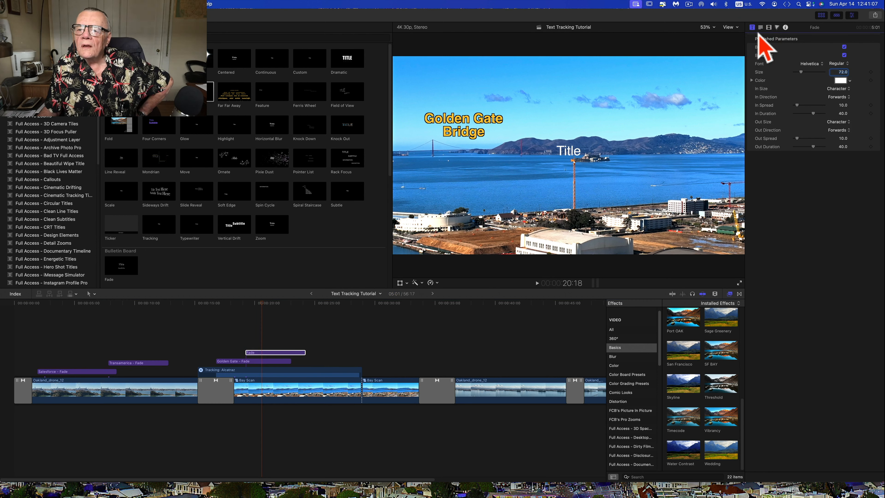
left_click(271, 348)
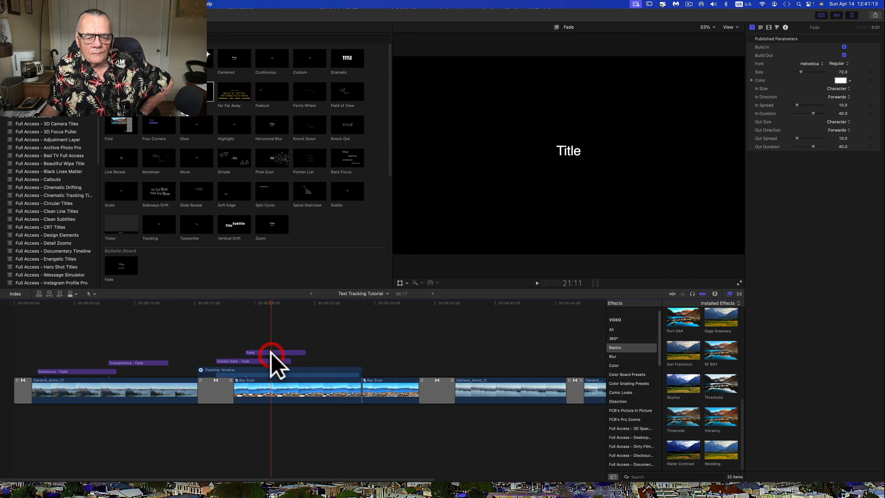
left_click(761, 27)
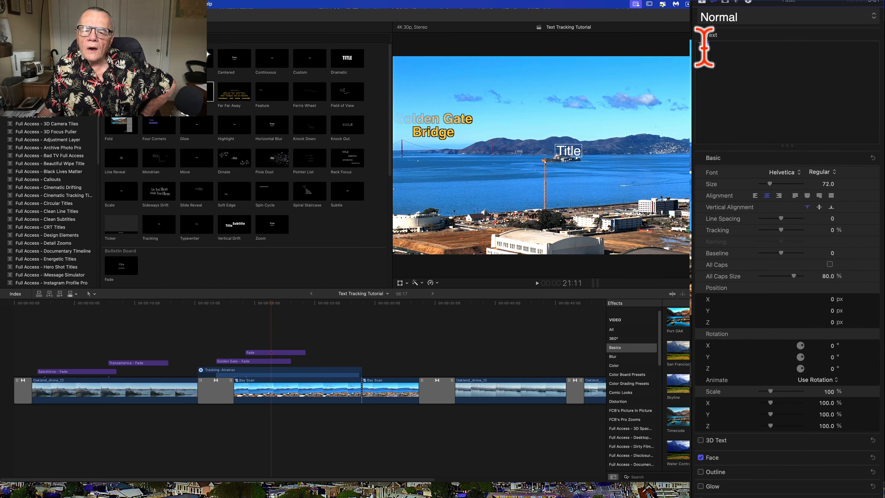
left_click_drag(696, 45, 744, 64)
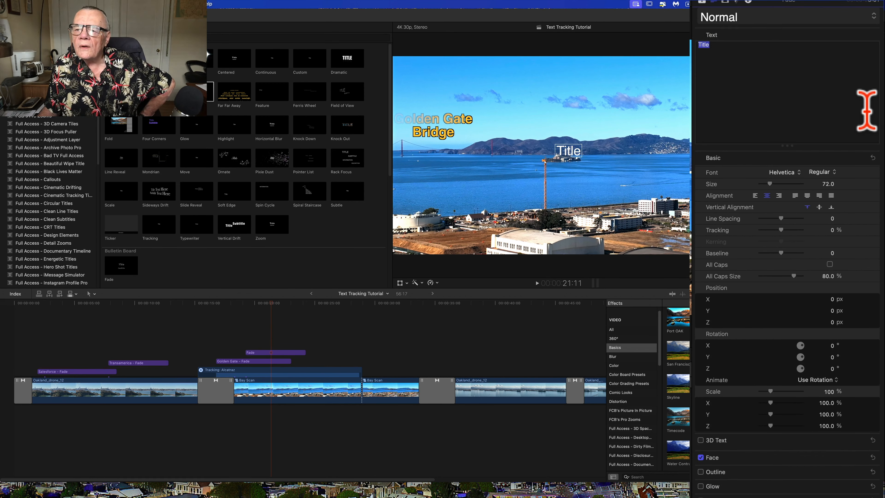
type("Alcatraz")
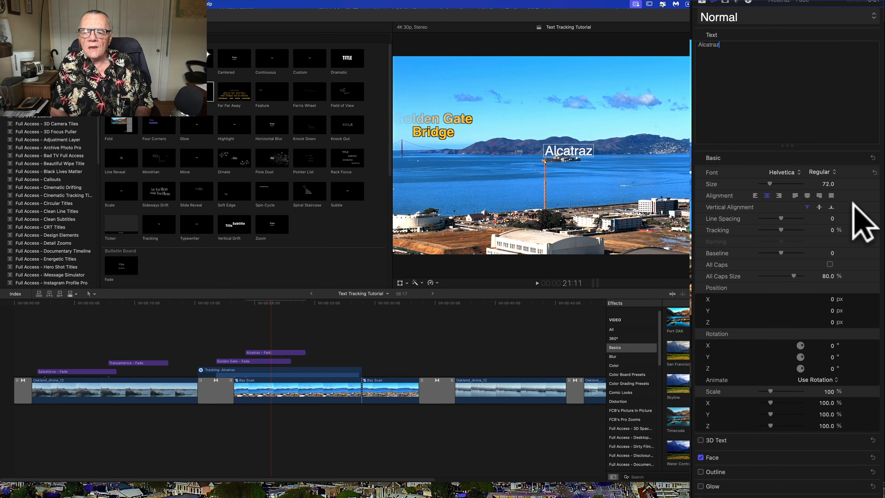
left_click(820, 171)
left_click(821, 219)
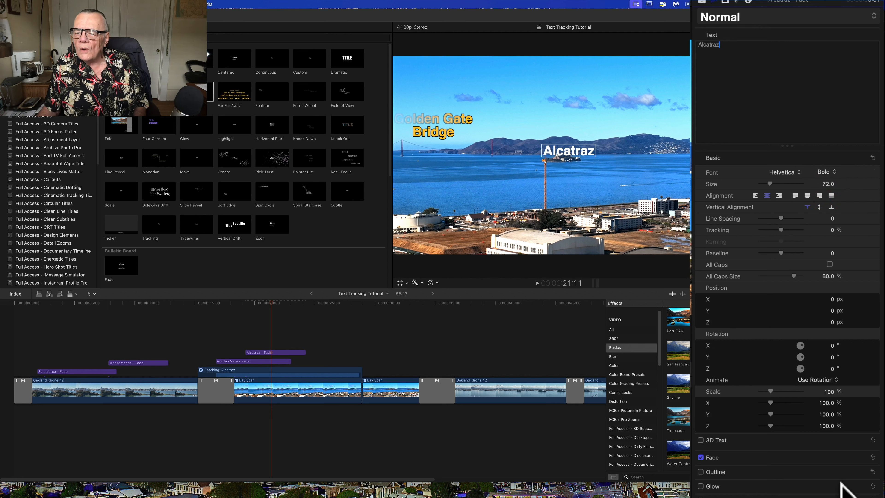
Set the Alcatraz title's face color to the saved golden yellow swatch
left_click(861, 458)
left_click(824, 481)
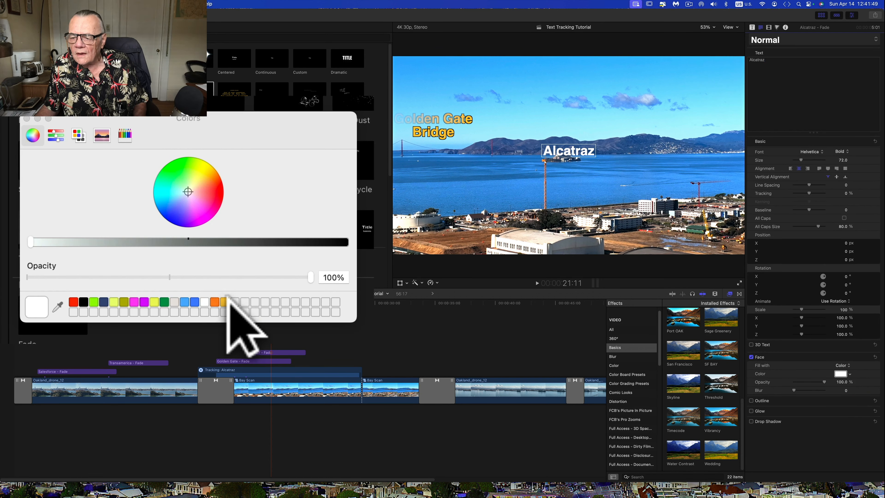
left_click(225, 302)
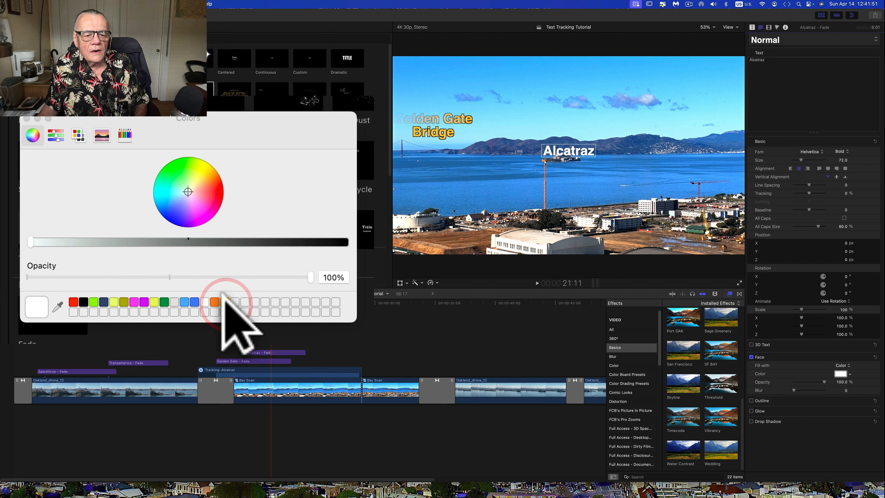
left_click(225, 302)
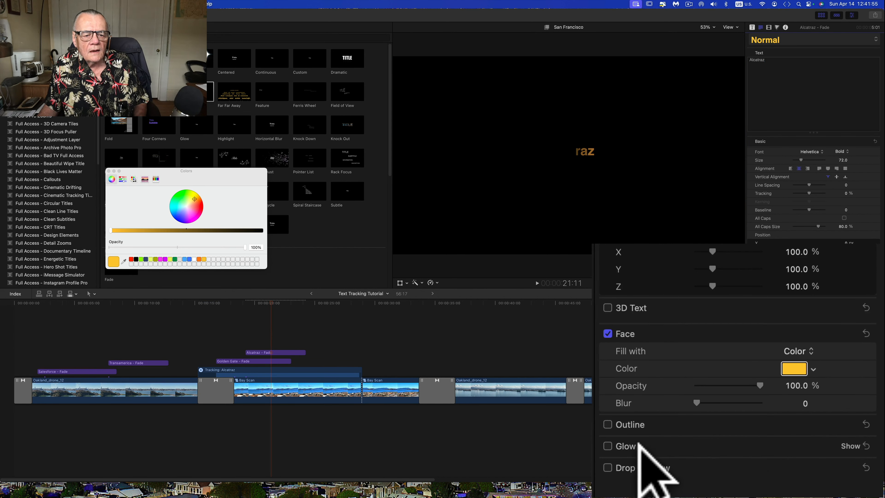
Add a black outline with a width of 3 to the Alcatraz title
left_click(608, 425)
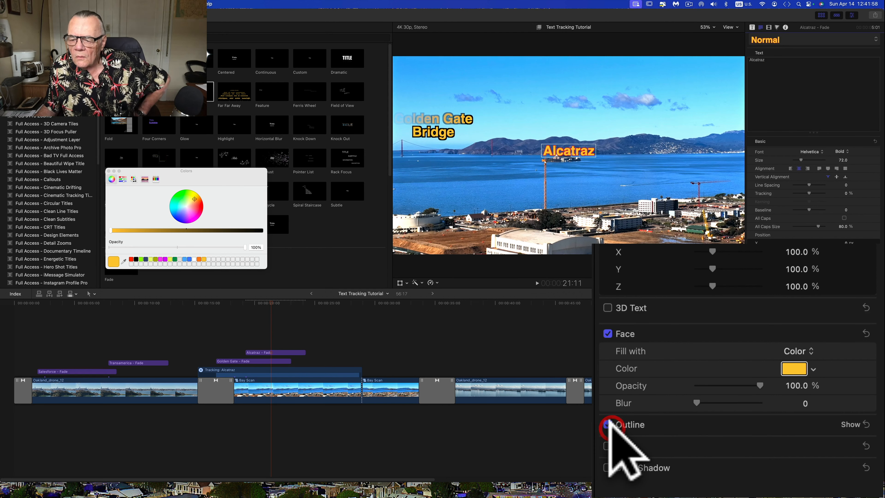
left_click(852, 423)
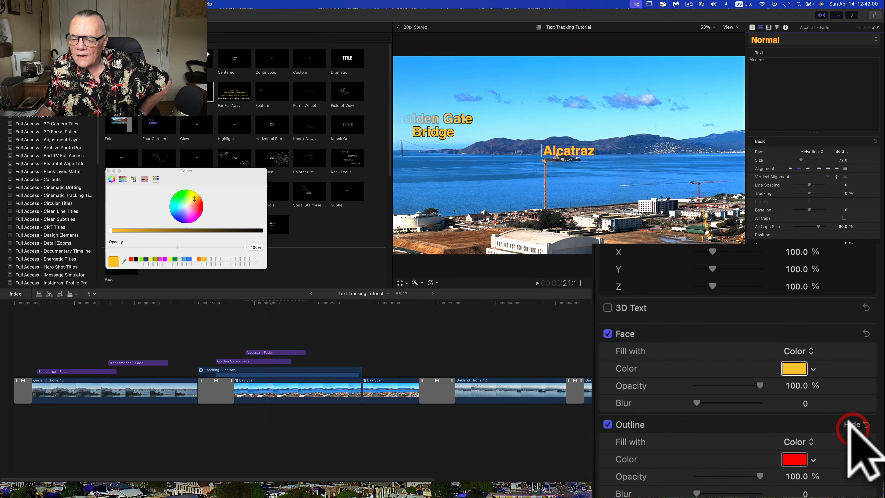
left_click(795, 459)
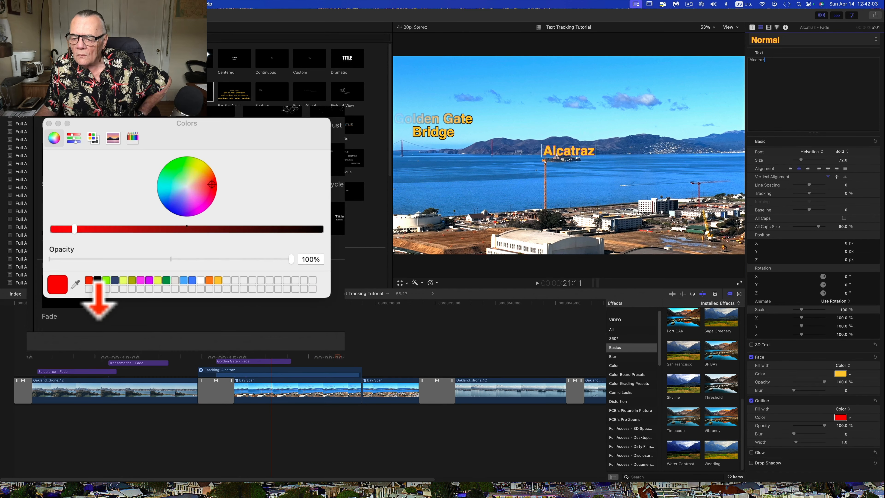
left_click(136, 259)
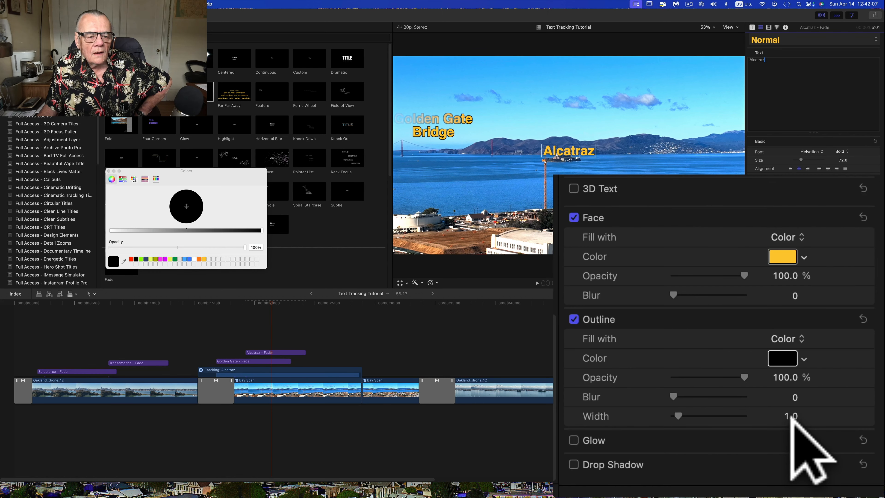
left_click(792, 414)
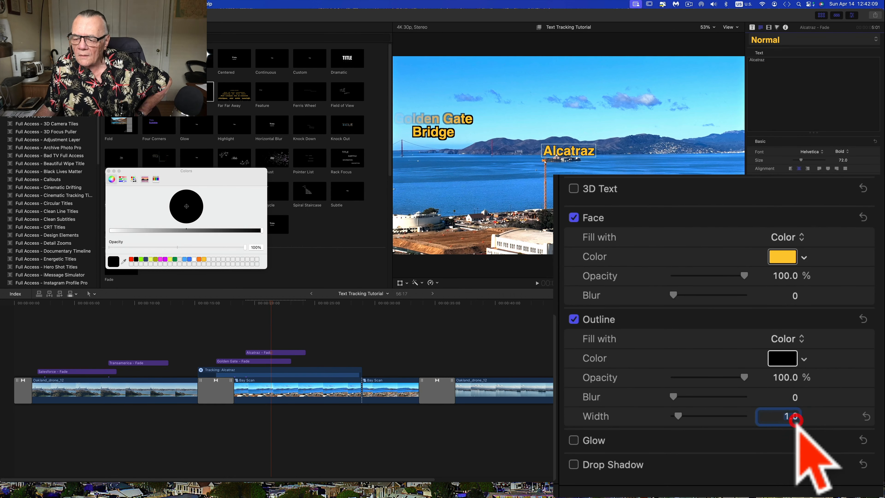
type("3")
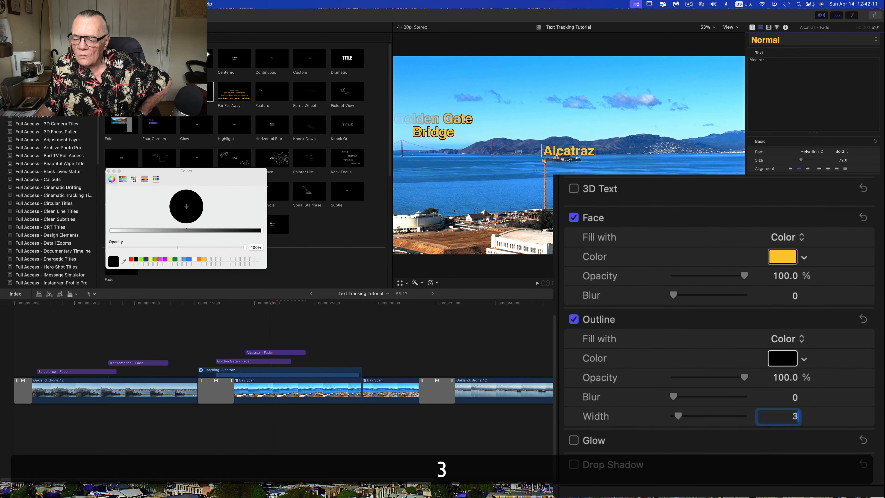
key("Return")
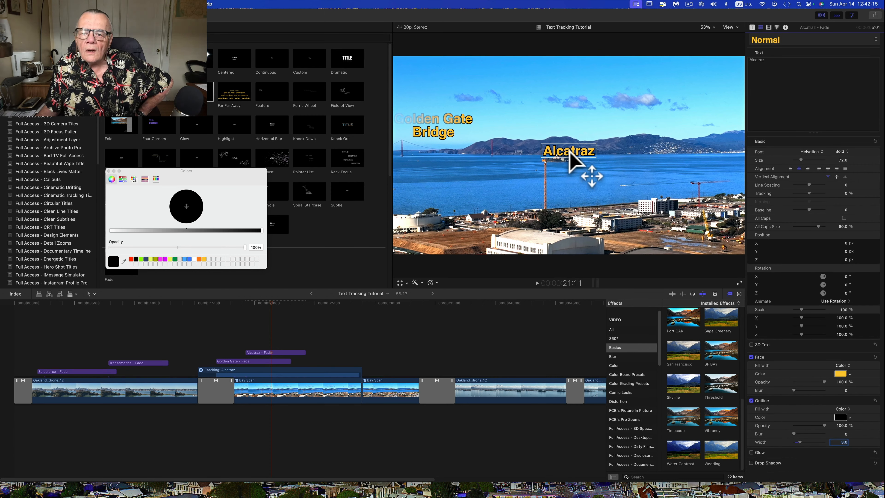
Place the Alcatraz title just below the island and attach it to the Bay Scan clip's Alcatraz tracker through its transform controls
left_click_drag(570, 150, 564, 171)
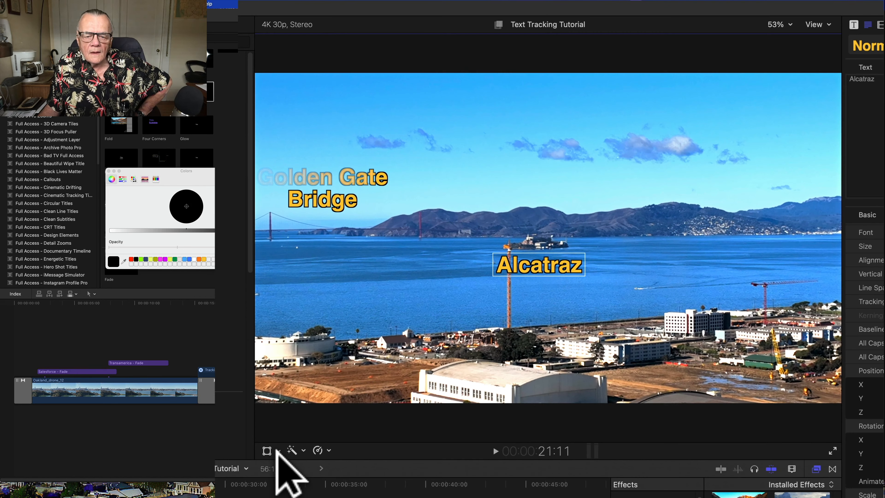
left_click(406, 283)
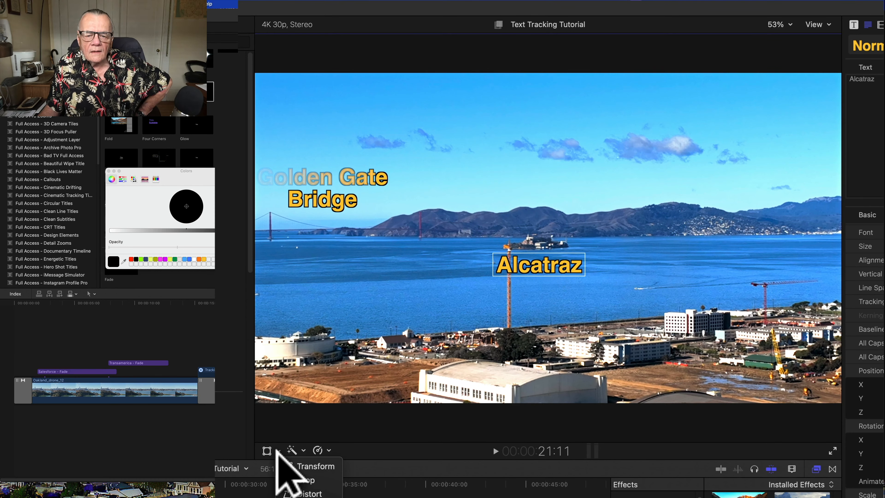
left_click(295, 467)
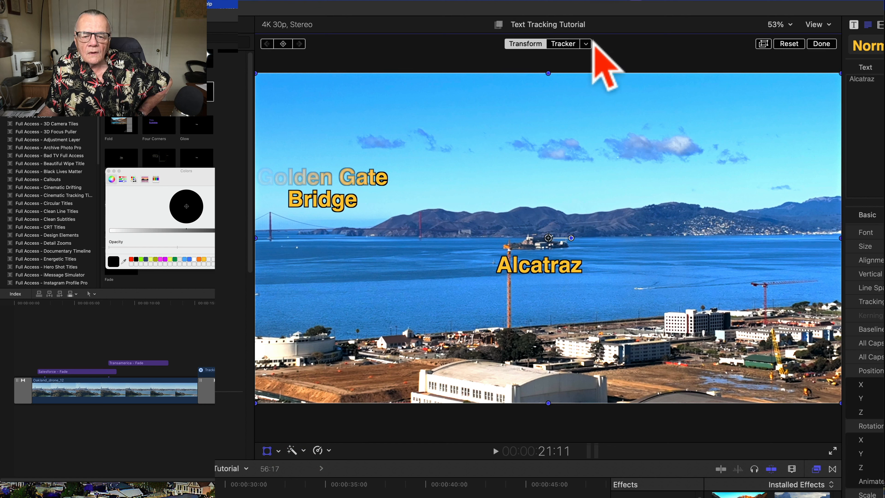
left_click(586, 43)
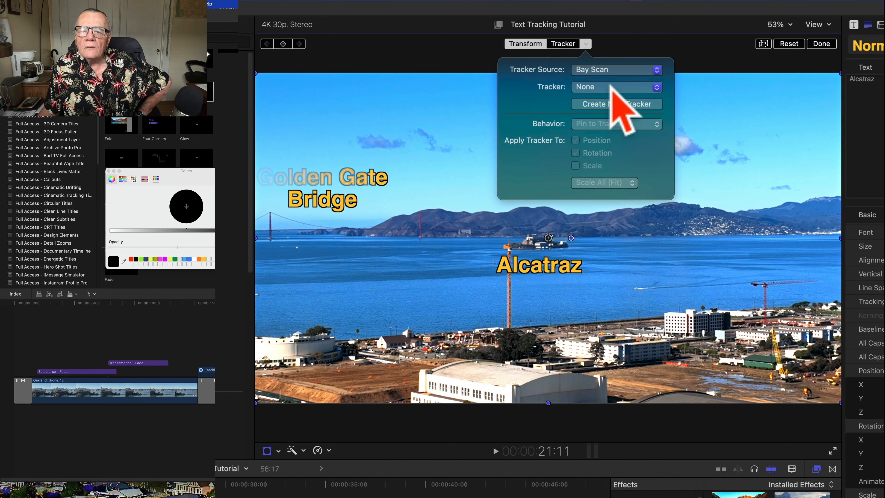
left_click(611, 85)
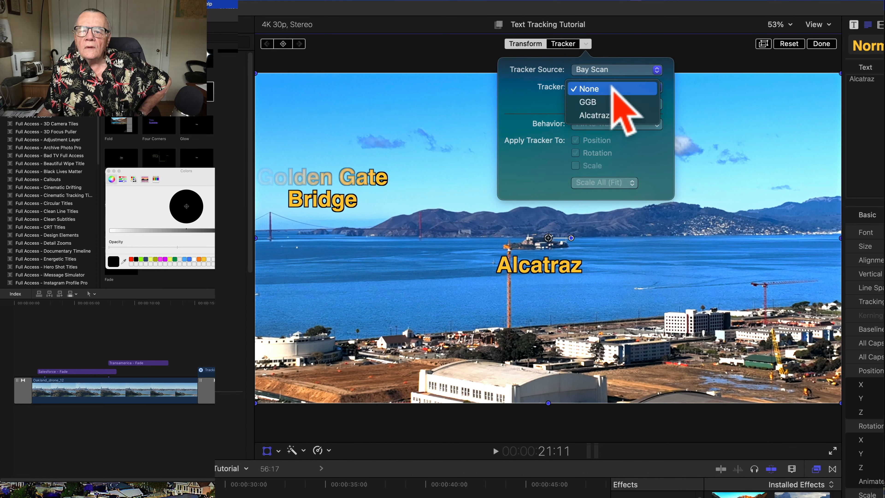
left_click(607, 116)
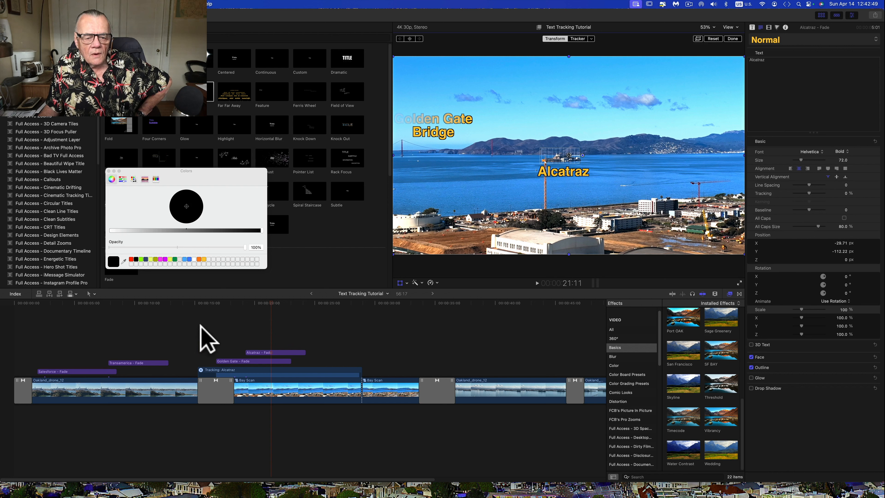
Play the timeline from 14:06 to check how the Golden Gate Bridge and Alcatraz titles follow their landmarks
left_click(184, 326)
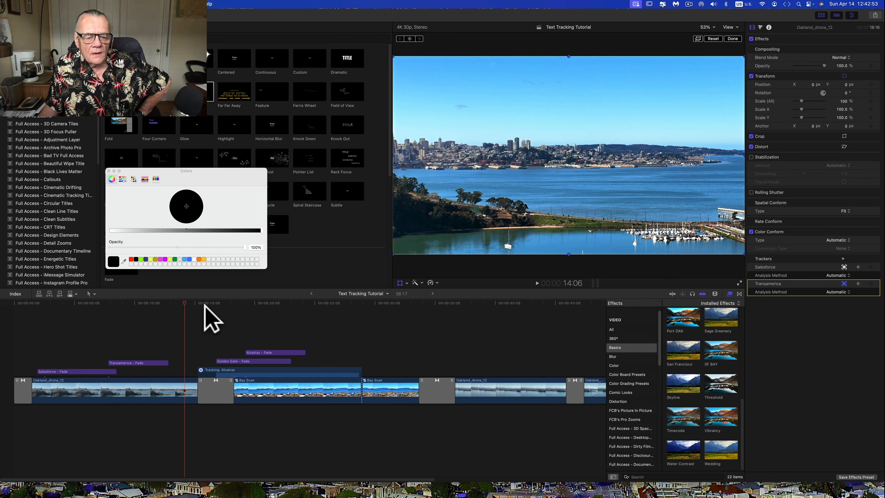
key("space")
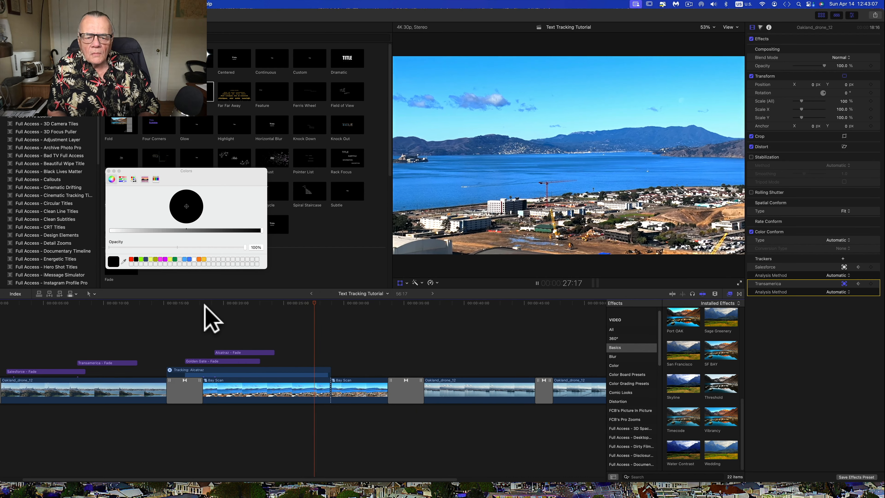
Stop playback and extend the end of the Alcatraz title to 28:19
key("space")
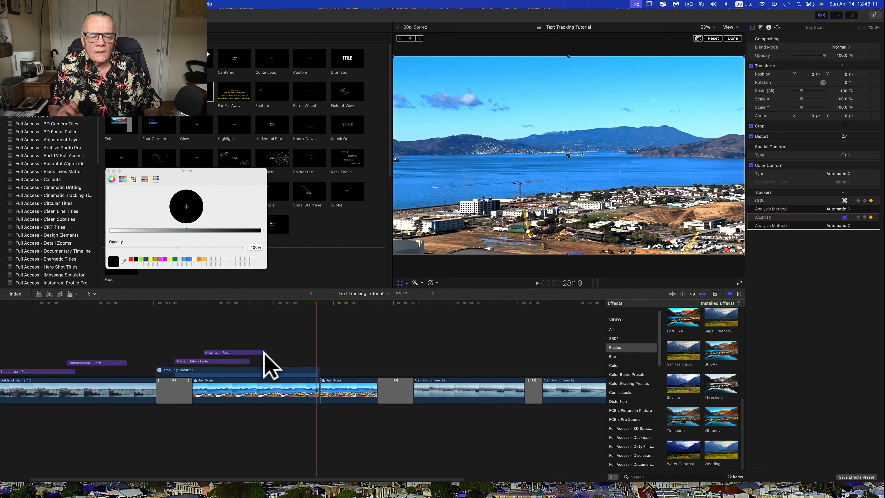
left_click_drag(264, 352, 310, 355)
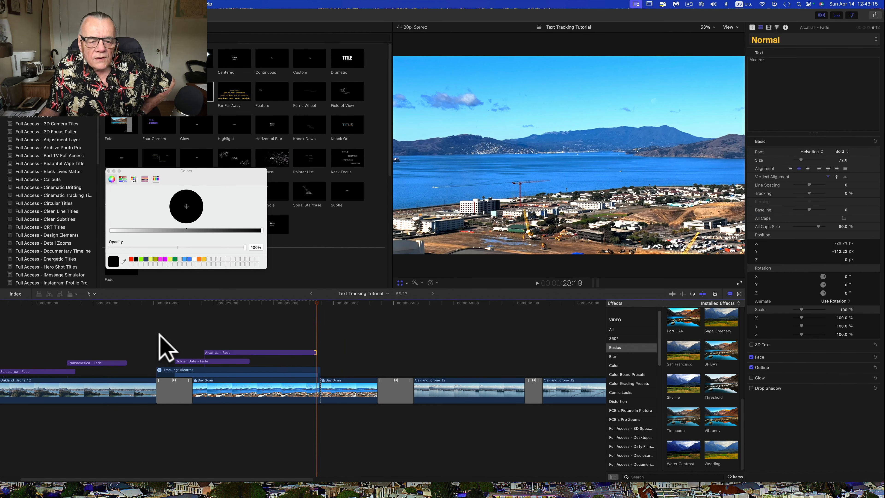
Play the timeline from 15:20 to check the extended Alcatraz title through the end of the second Bay Scan clip
left_click(160, 336)
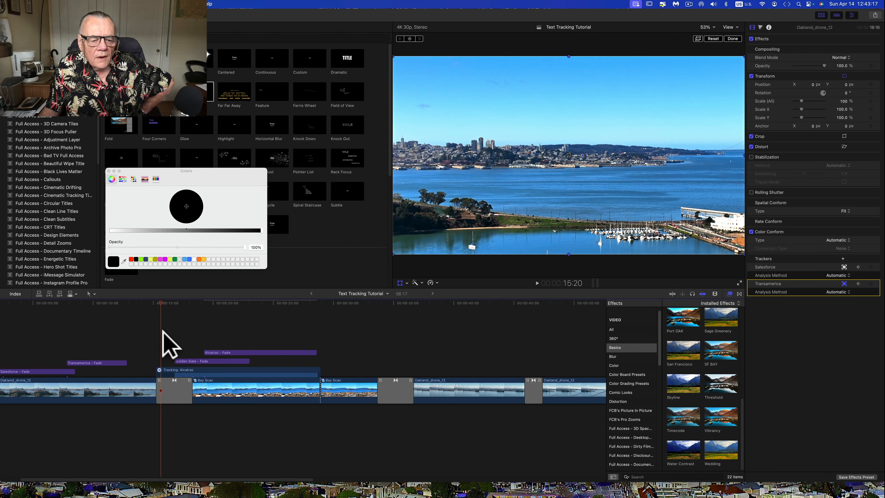
key("space")
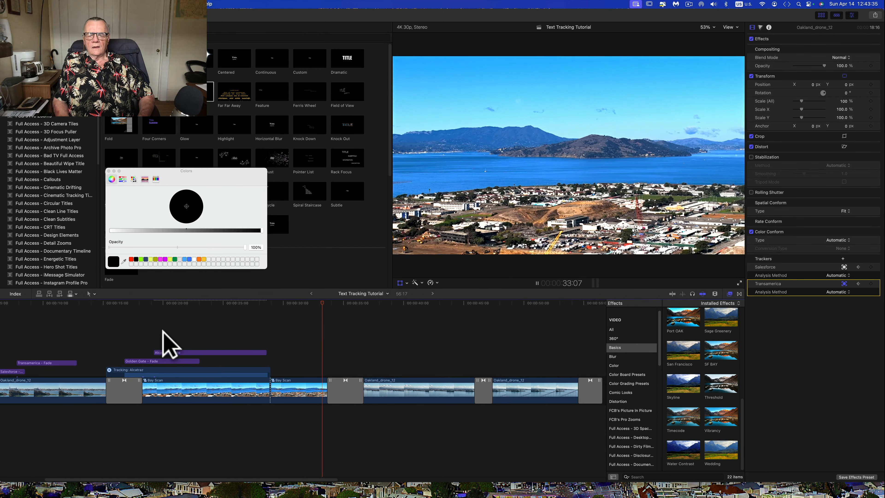
key("space")
left_click(163, 331)
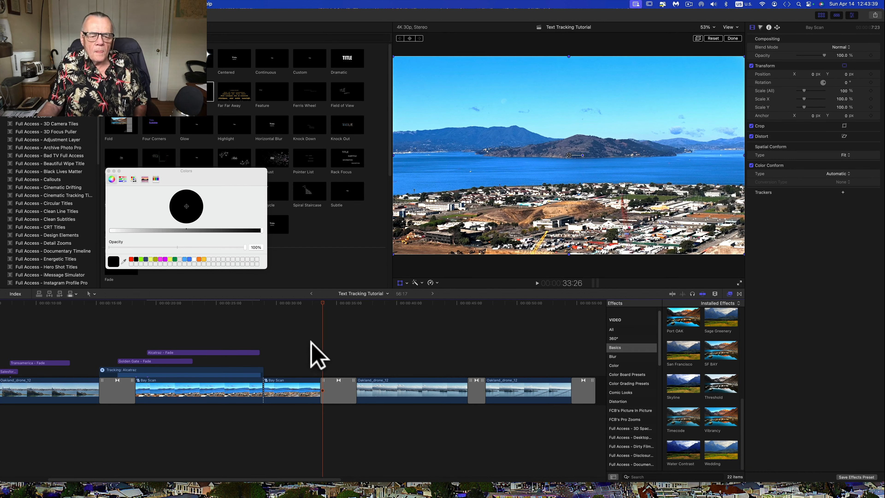
Close the Colors window and add an object tracker named "Mt Tam" to the second Bay Scan clip at 29:27
left_click(109, 171)
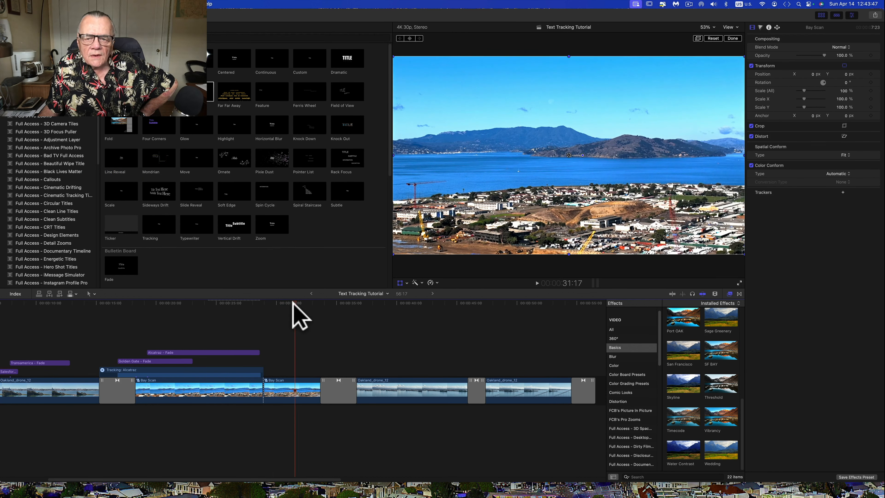
left_click(277, 307)
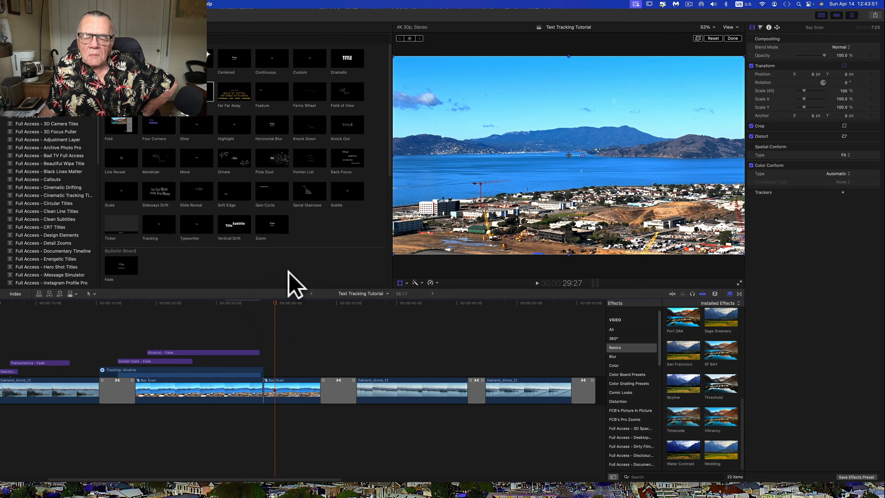
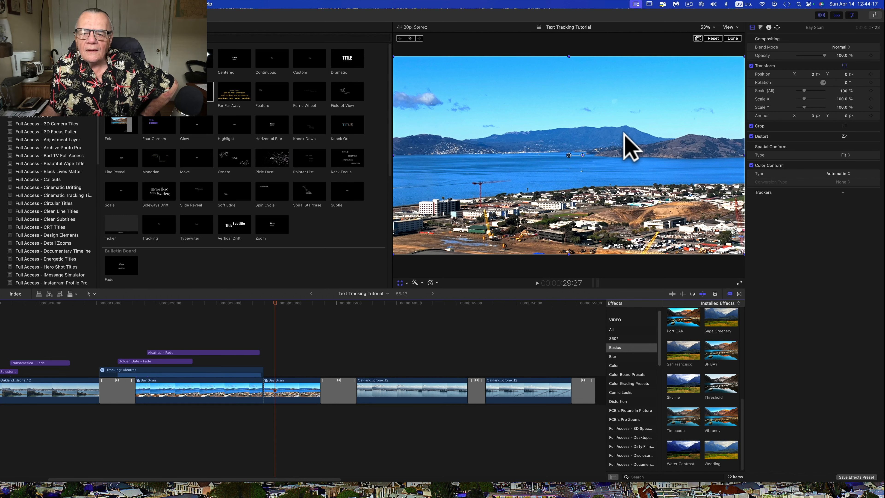
left_click(283, 392)
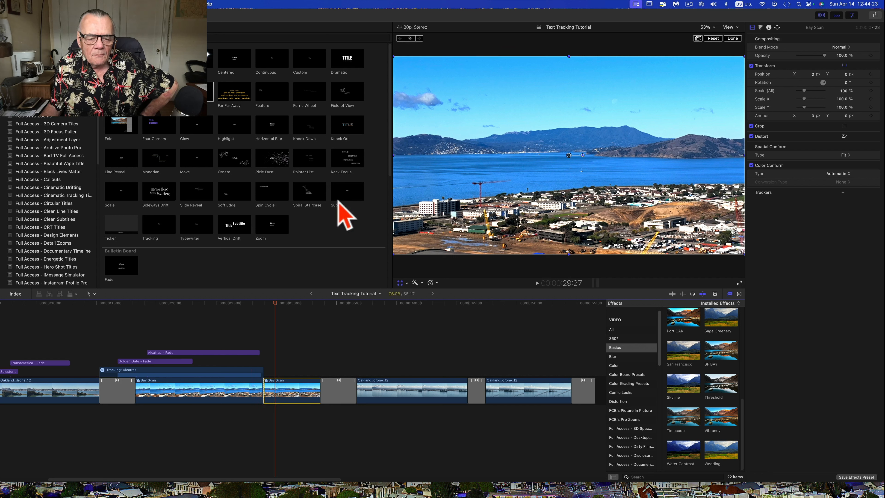
left_click(753, 27)
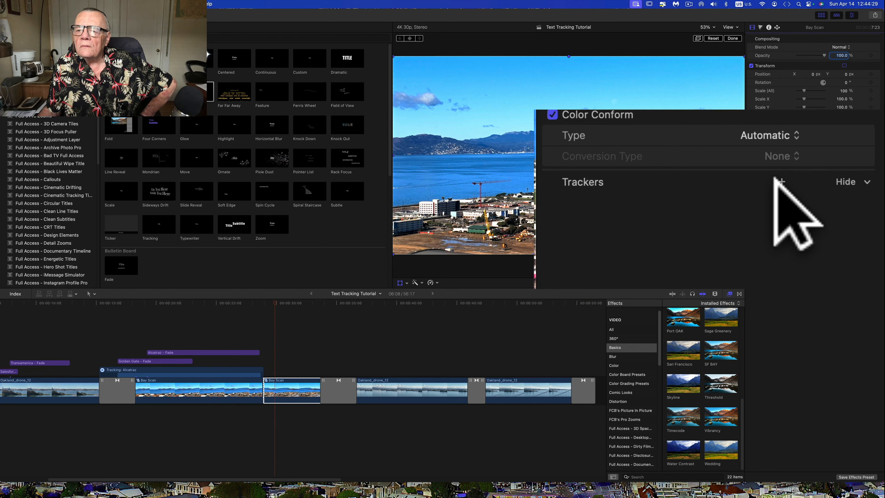
left_click(780, 177)
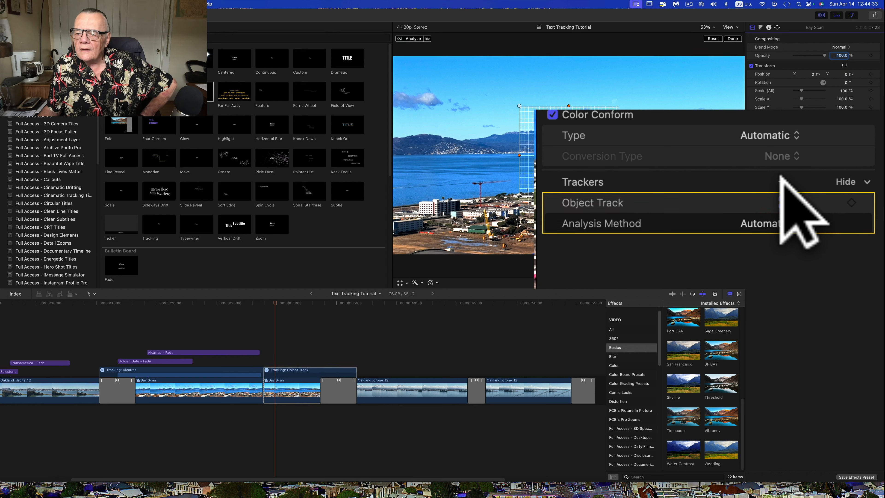
left_click(608, 205)
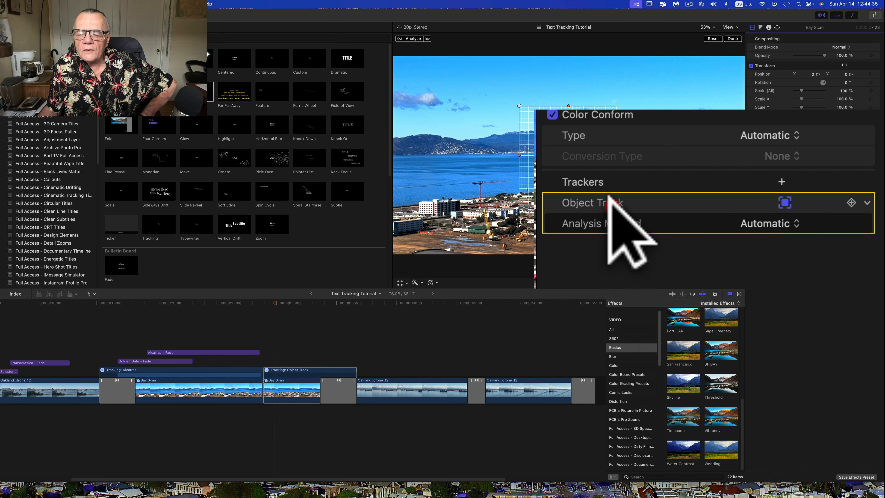
double_click(611, 201)
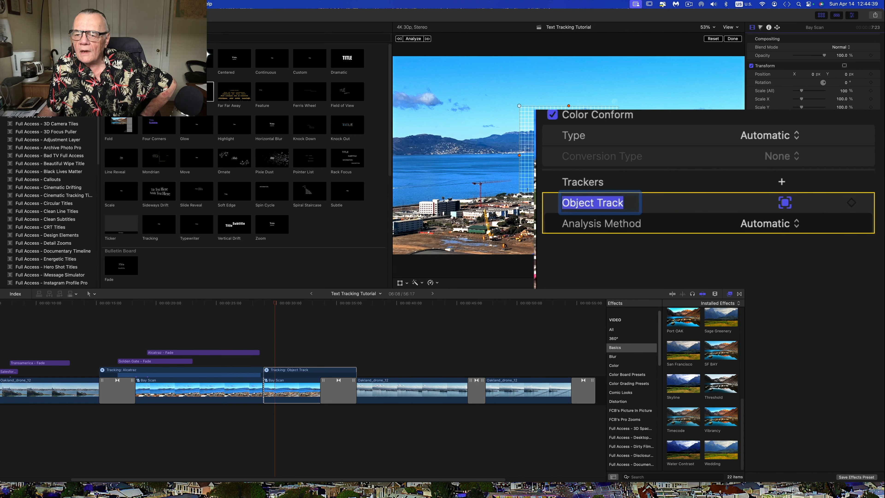
type("Mt Tam")
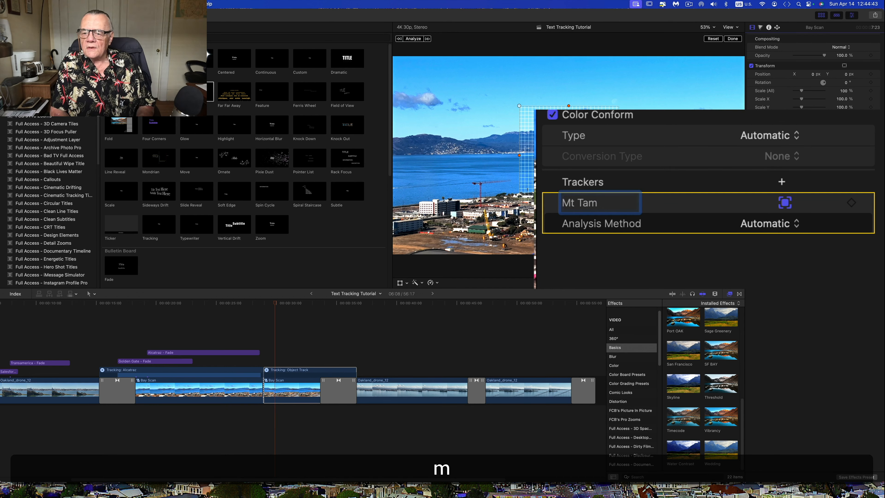
key("Return")
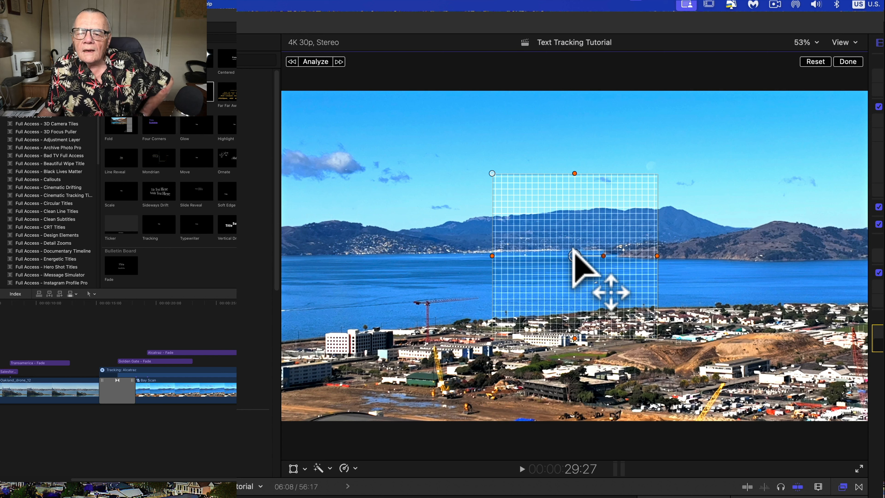
Move the Mt Tam tracking grid onto the mountain's peak and shrink it to a small rectangle around the summit
left_click_drag(574, 251, 673, 220)
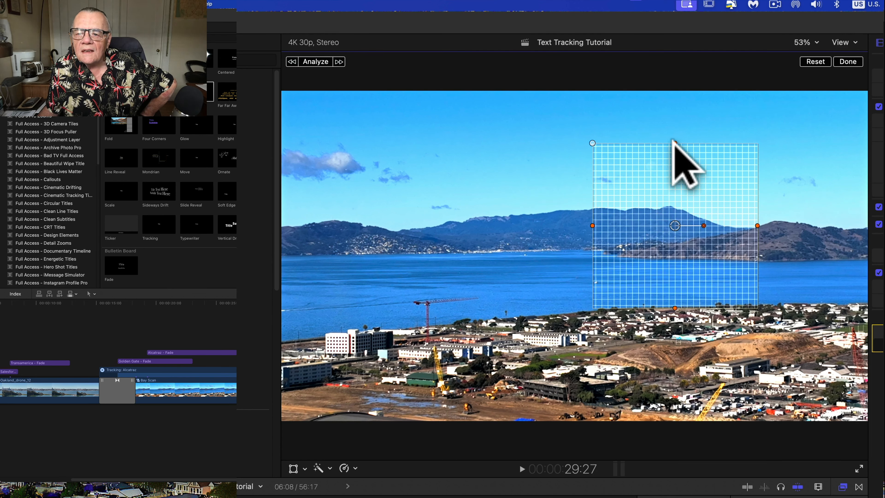
left_click_drag(675, 143, 675, 193)
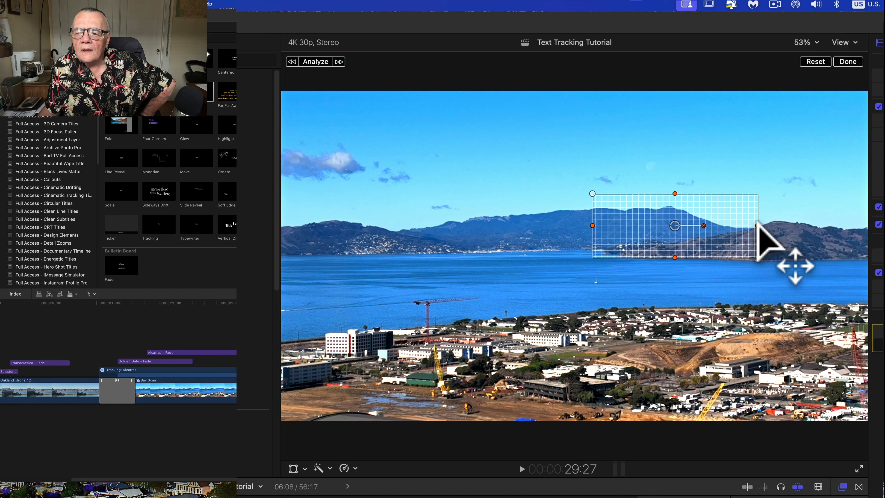
left_click_drag(758, 225, 703, 225)
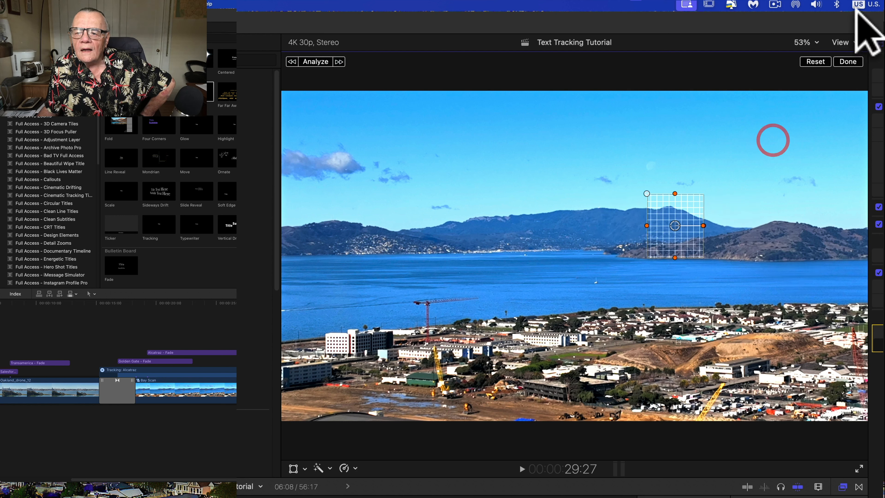
left_click(816, 42)
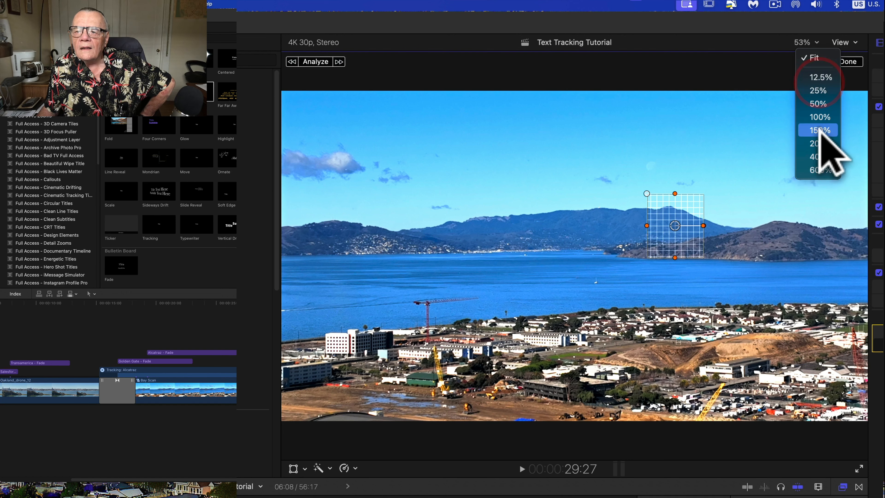
left_click(816, 116)
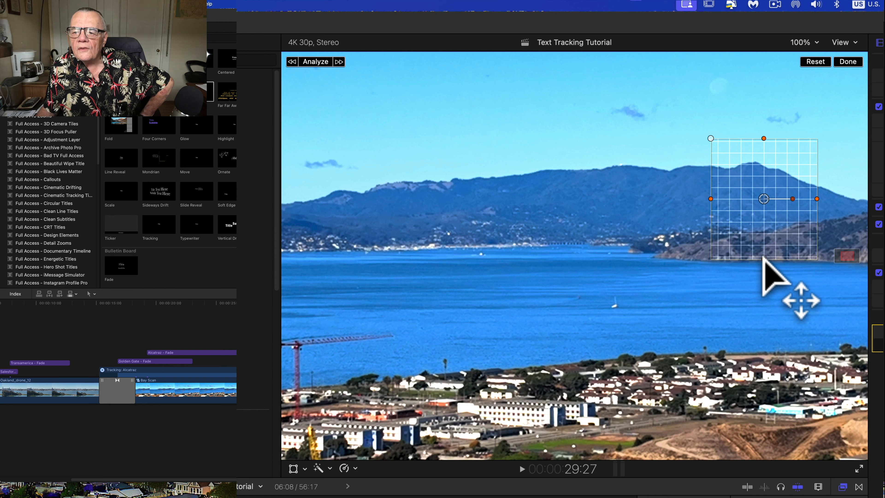
left_click_drag(763, 259, 755, 174)
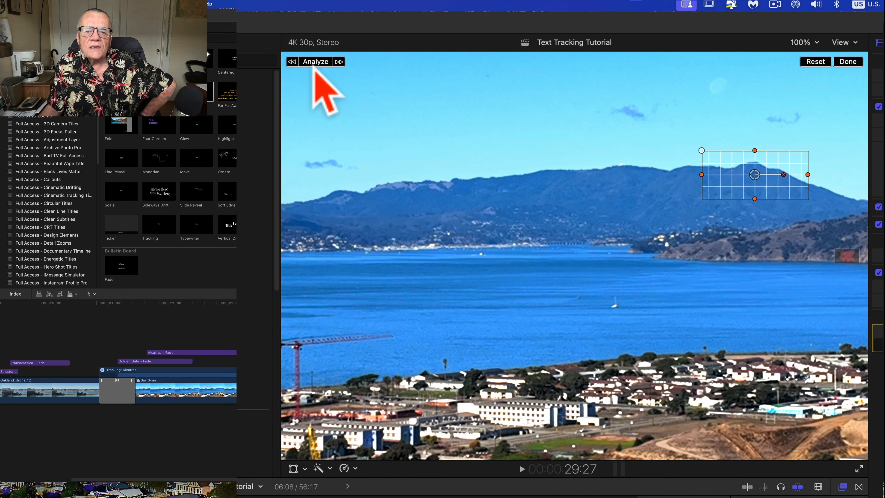
Analyze the Mt Tam tracker's motion on the second Bay Scan clip
left_click(314, 62)
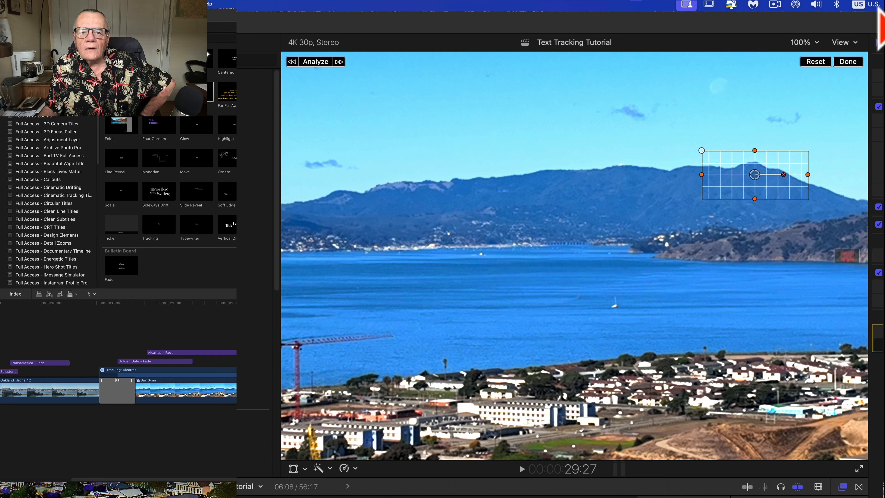
left_click(817, 43)
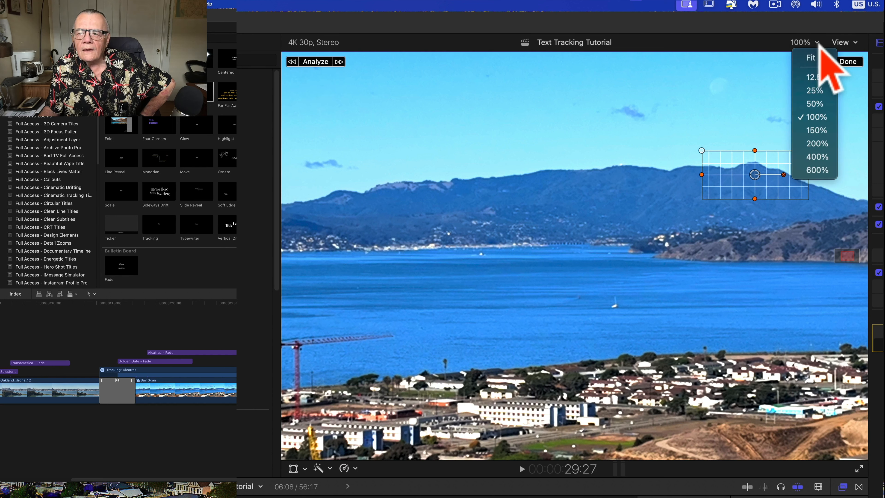
left_click(815, 62)
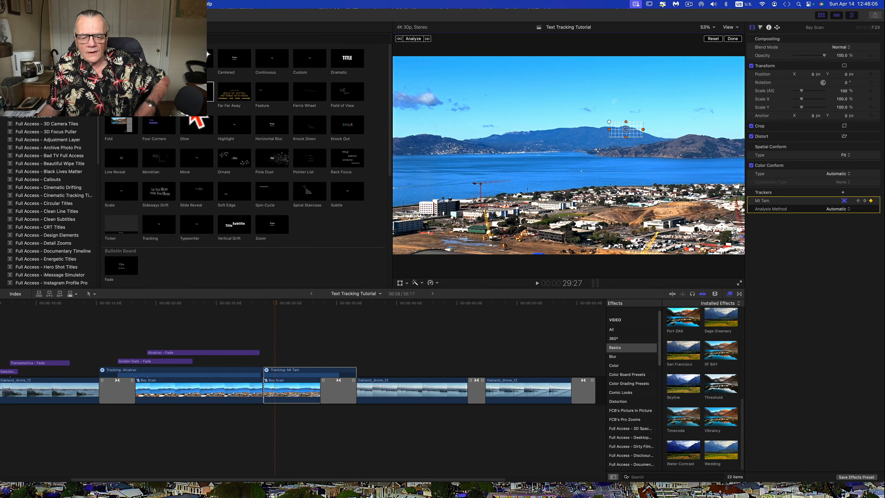
Add a Fade title above the second Bay Scan clip at 29:27 and set its text to "Mt. Tamalpais"
left_click_drag(191, 118, 272, 351)
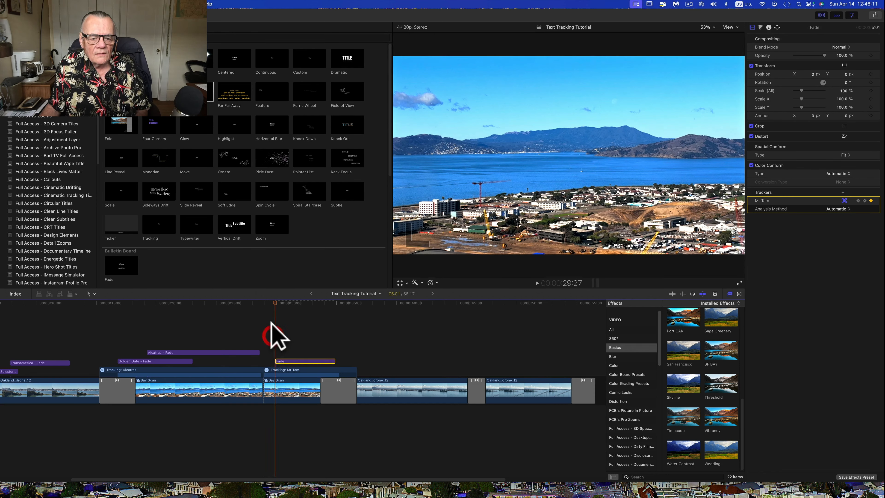
left_click(283, 324)
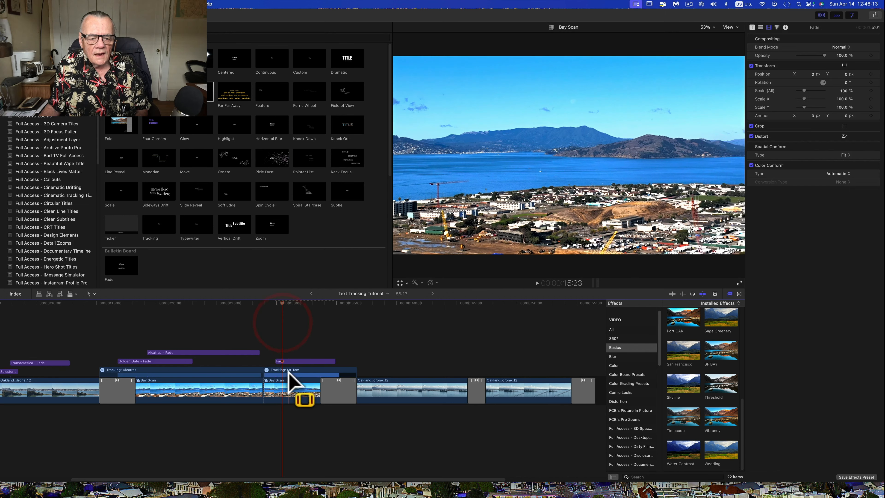
left_click(289, 361)
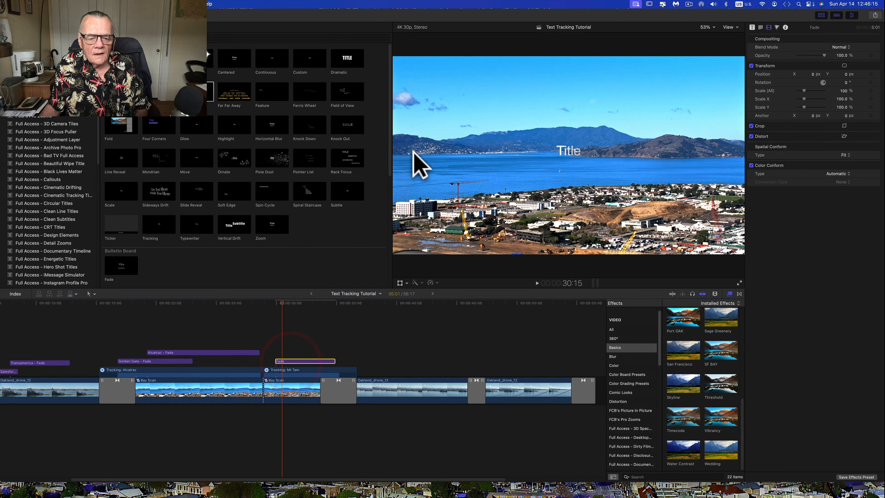
double_click(575, 151)
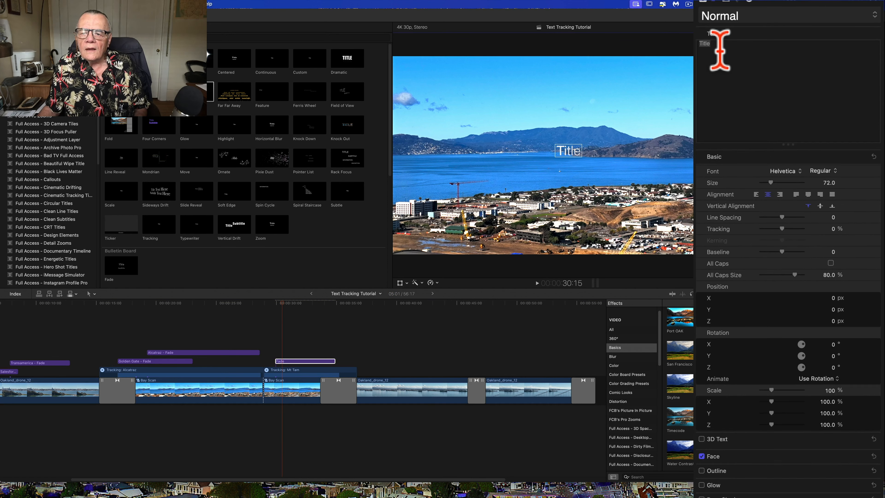
left_click_drag(764, 60, 740, 60)
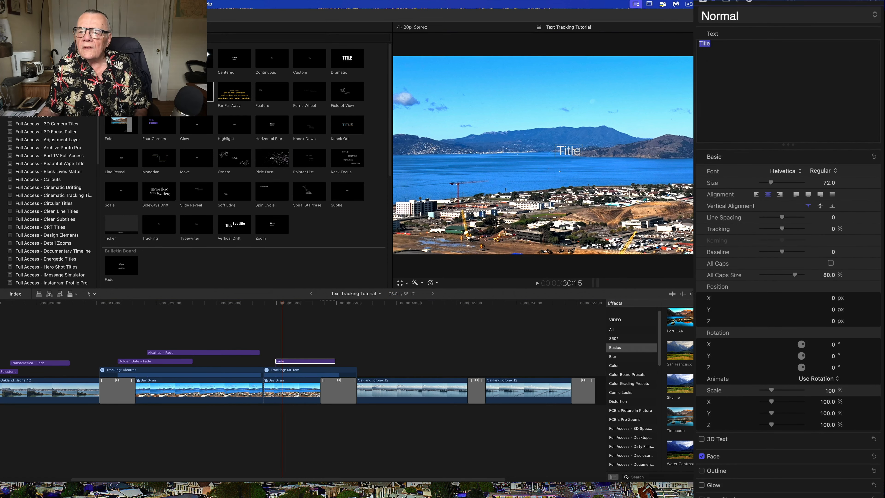
type("M")
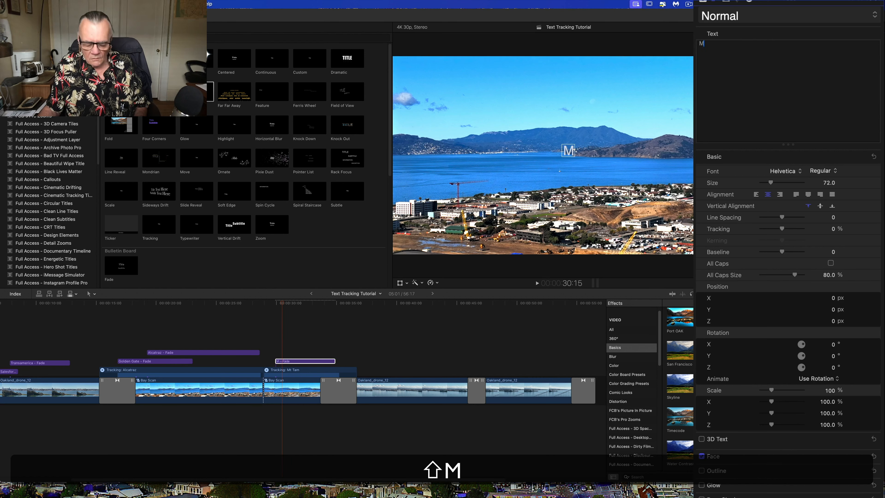
type("t.")
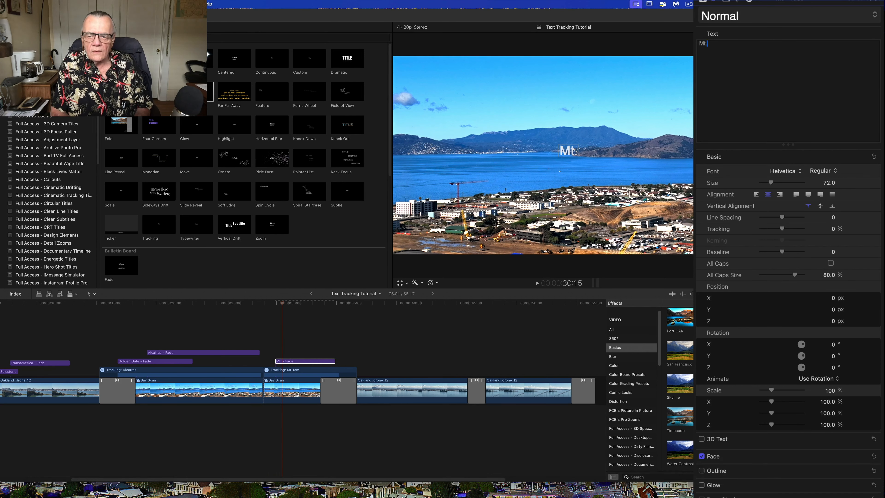
type(" Tamal")
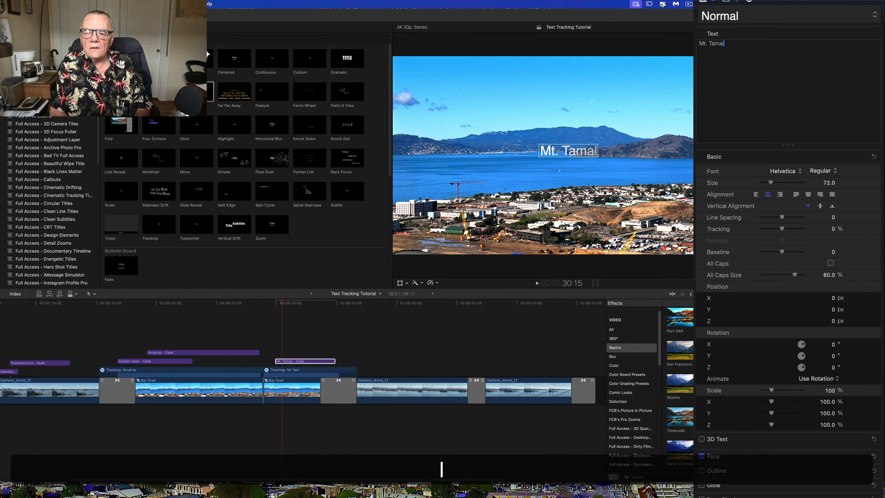
type("pais")
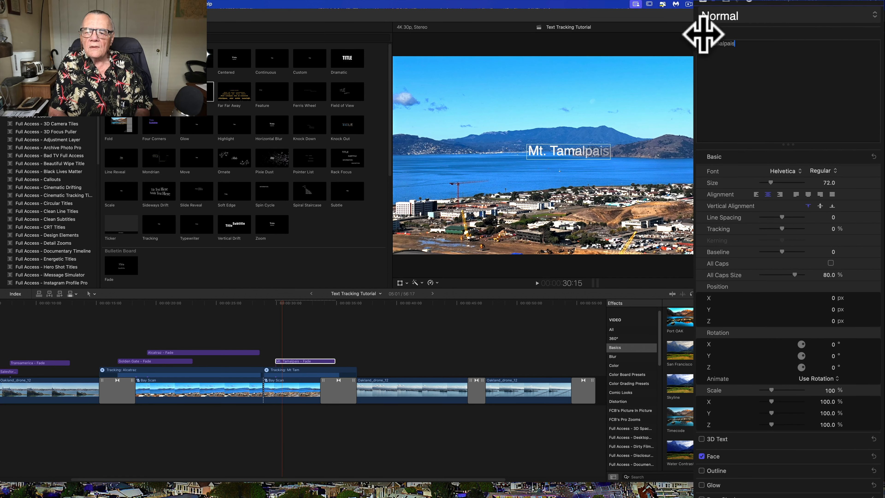
Make the Mt. Tamalpais title text bold and fill its face with the saved yellow-orange color
triple_click(724, 52)
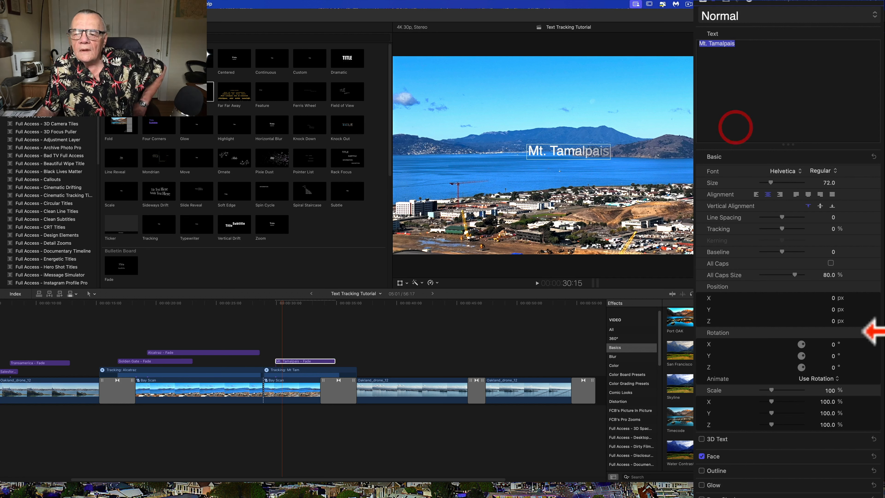
left_click(823, 171)
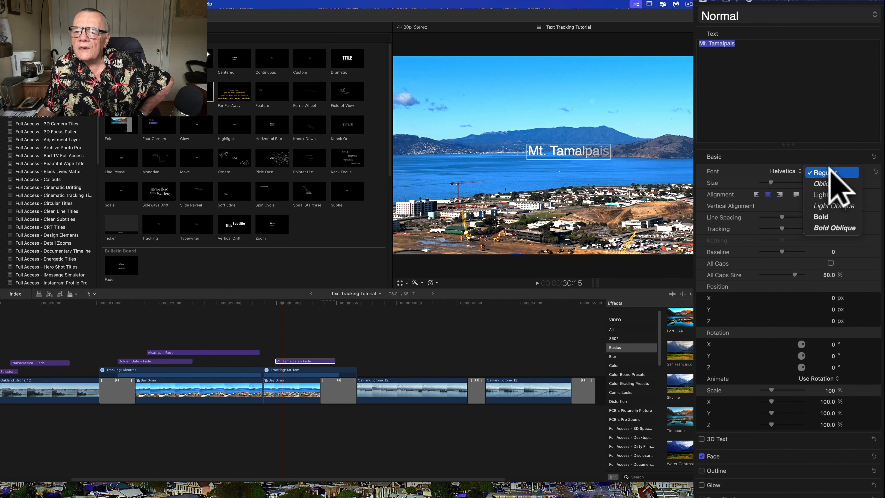
left_click(826, 217)
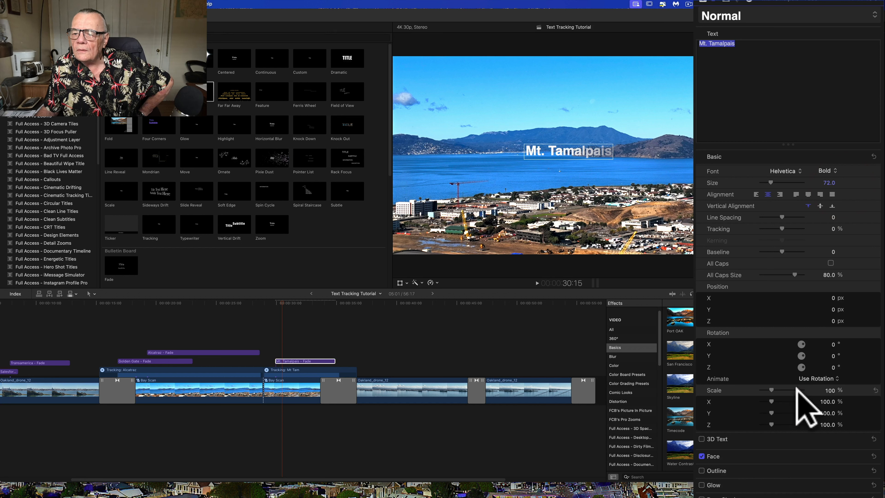
left_click(853, 456)
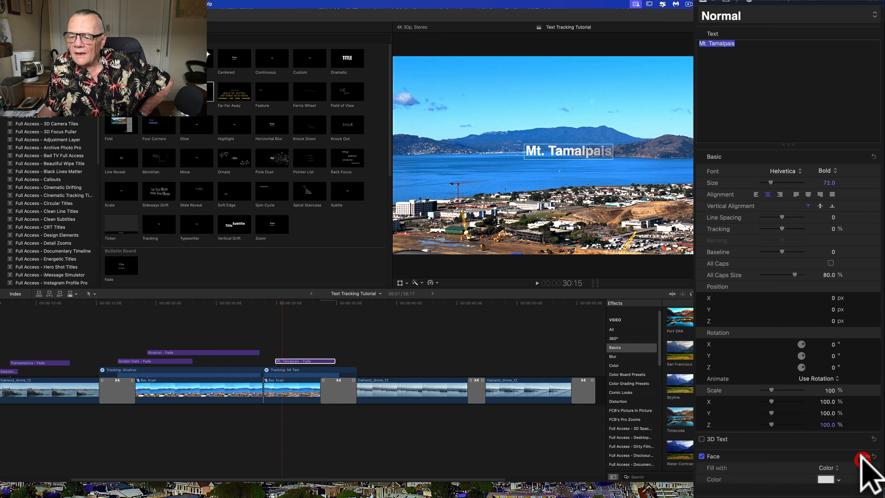
left_click(825, 480)
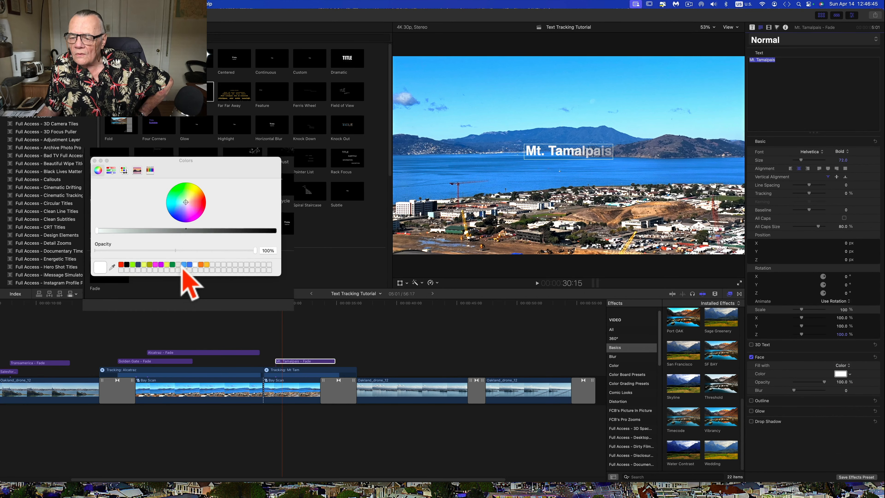
left_click(218, 286)
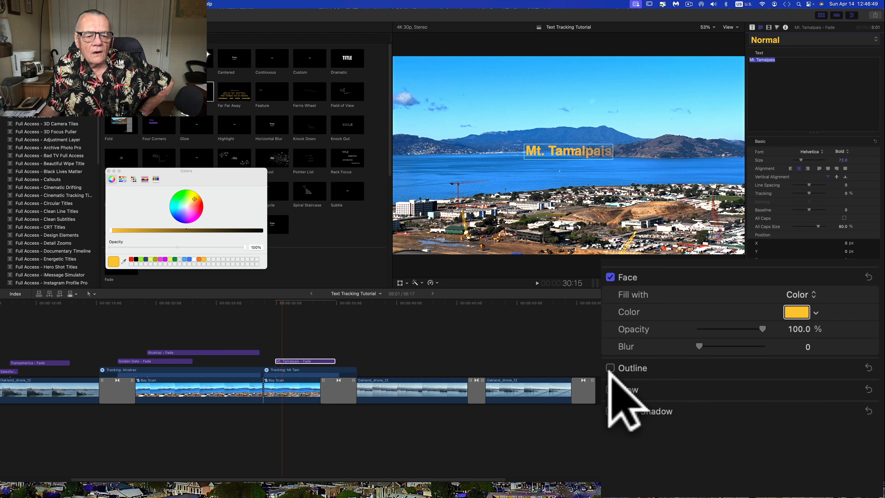
Give the Mt. Tamalpais title a black outline with a width of 3, and close the Colors window
left_click(610, 368)
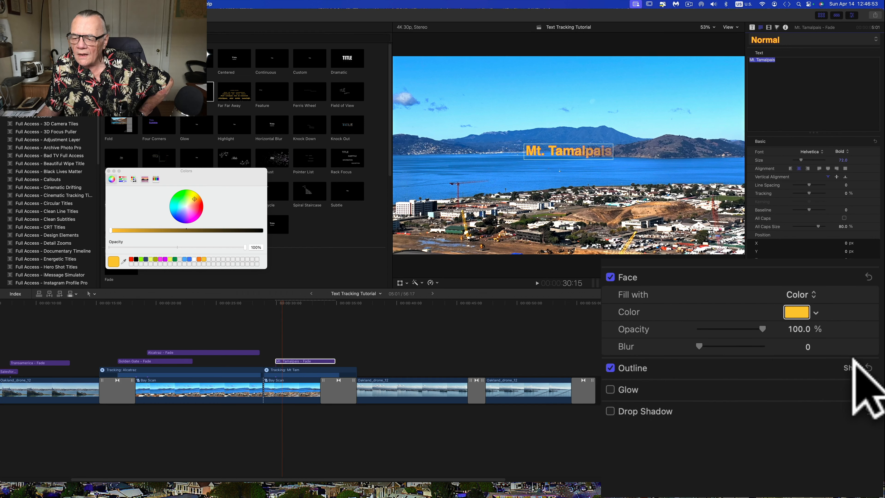
left_click(851, 367)
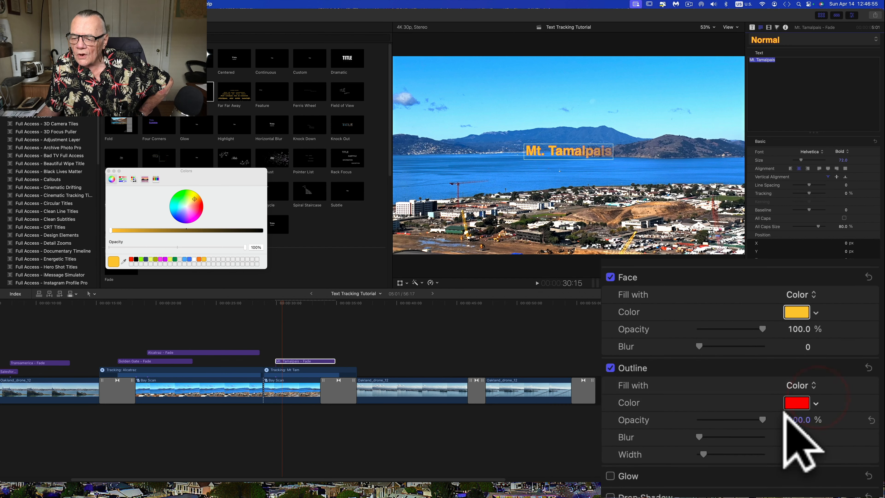
left_click(827, 422)
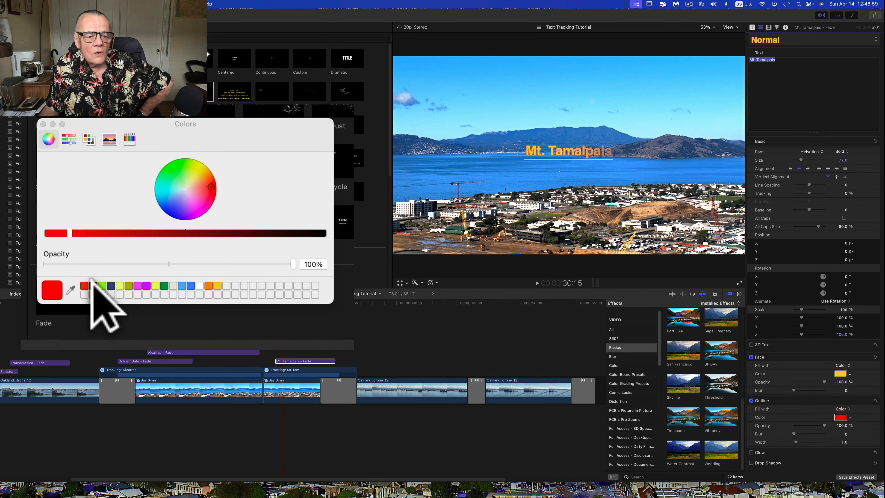
left_click(93, 286)
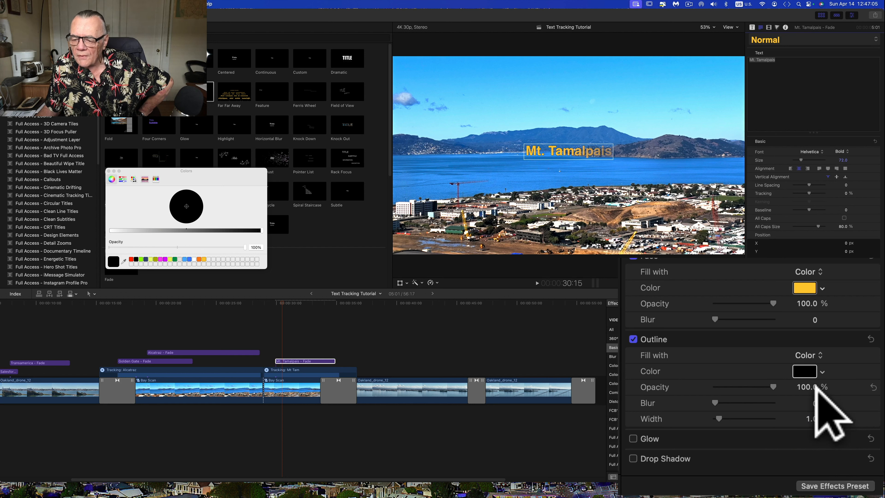
left_click(813, 419)
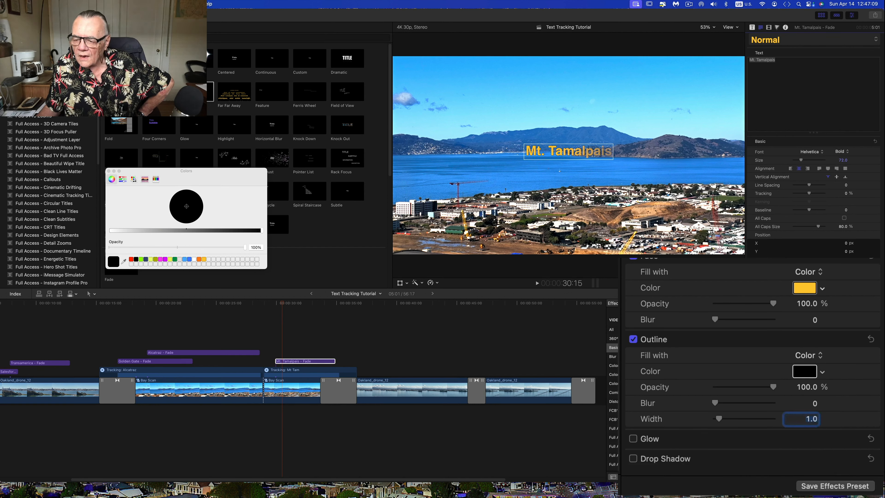
type("3")
key("Return")
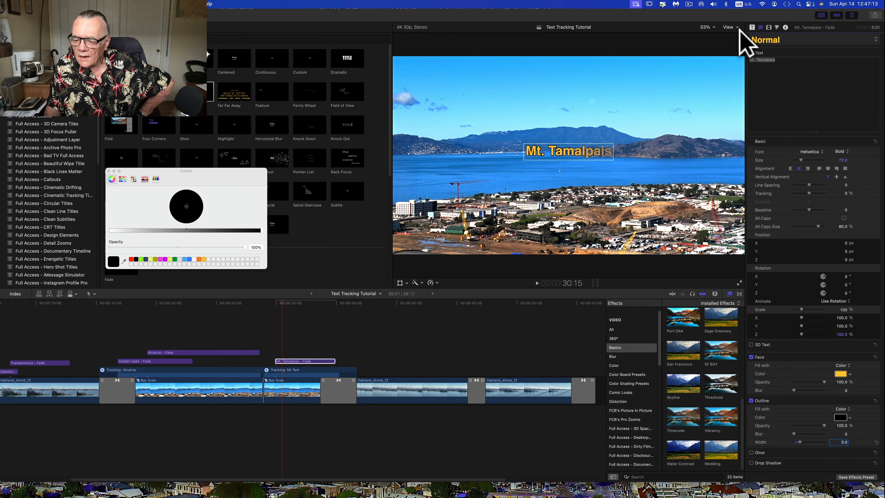
left_click(112, 174)
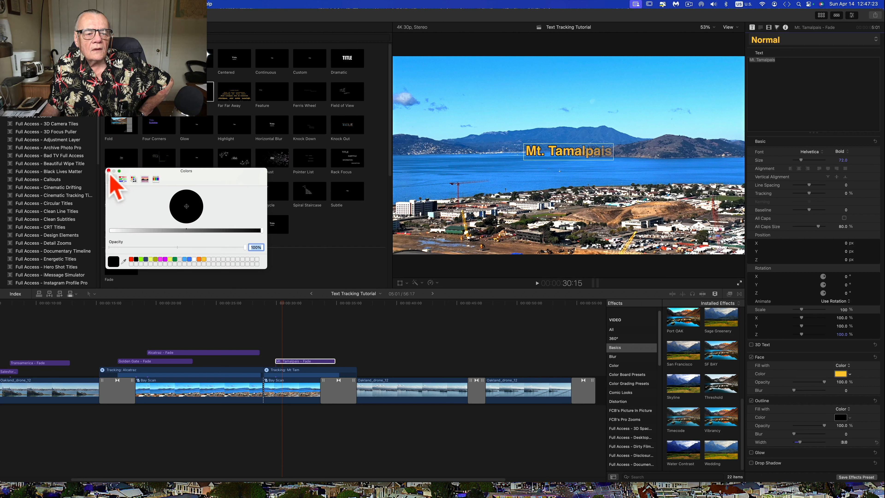
left_click(108, 171)
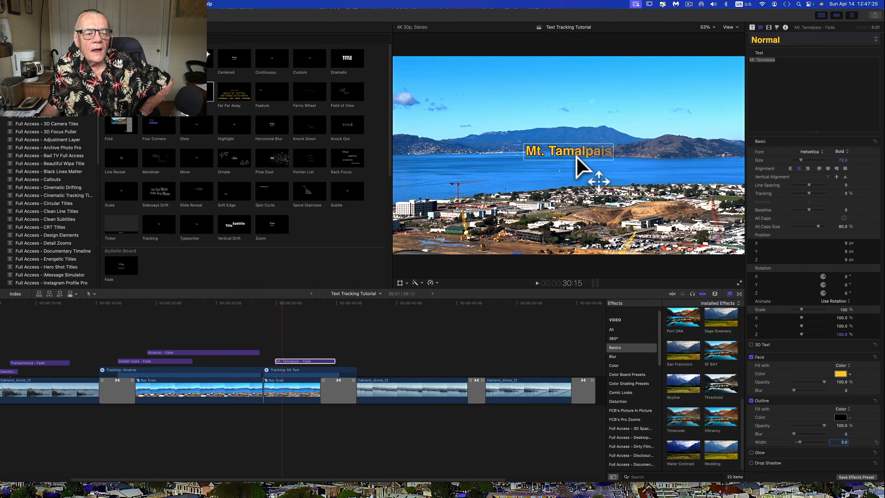
Move the Mt. Tamalpais title above the peak, to about X 172 px, Y 219 px, and attach it to the Mt Tam tracker
left_click_drag(579, 158, 604, 109)
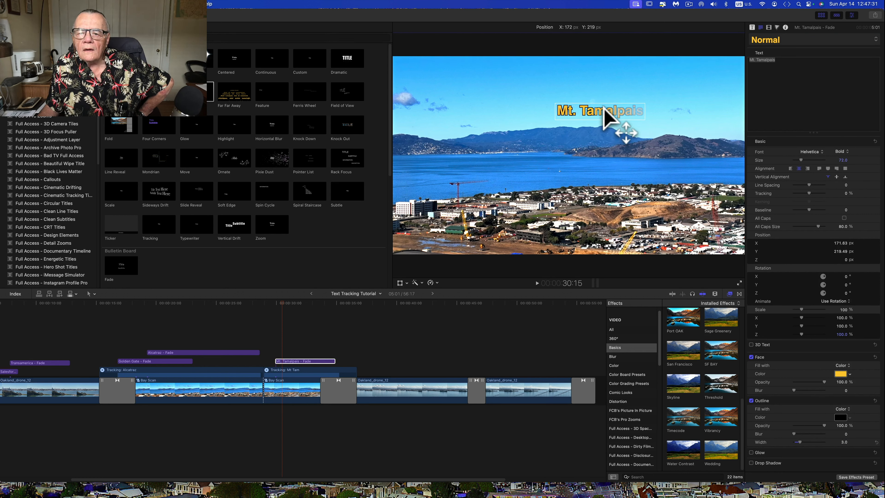
left_click_drag(604, 108, 604, 108)
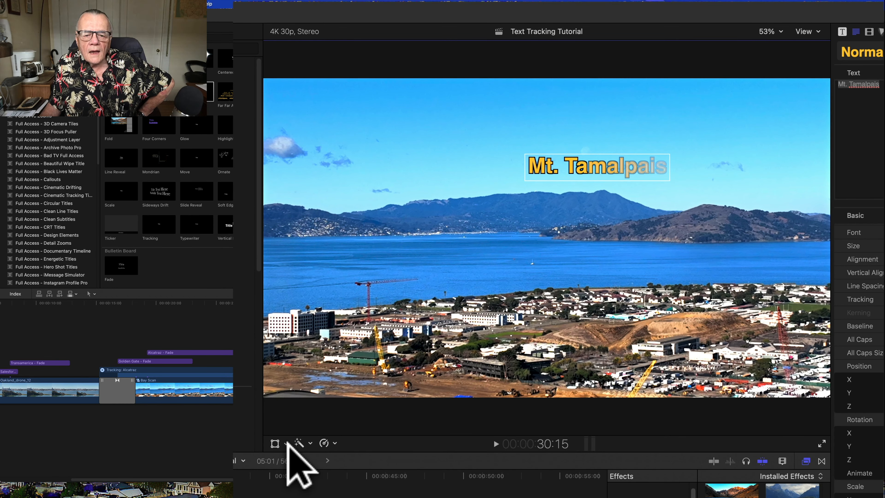
left_click(286, 443)
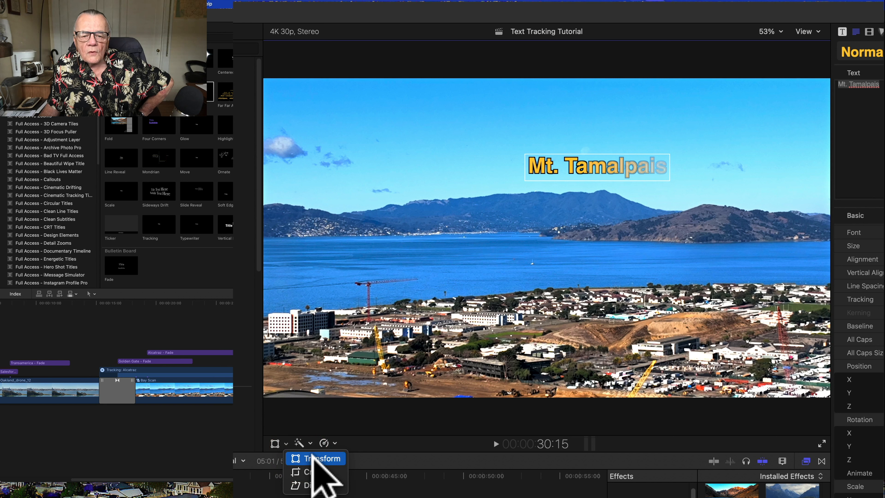
left_click(312, 459)
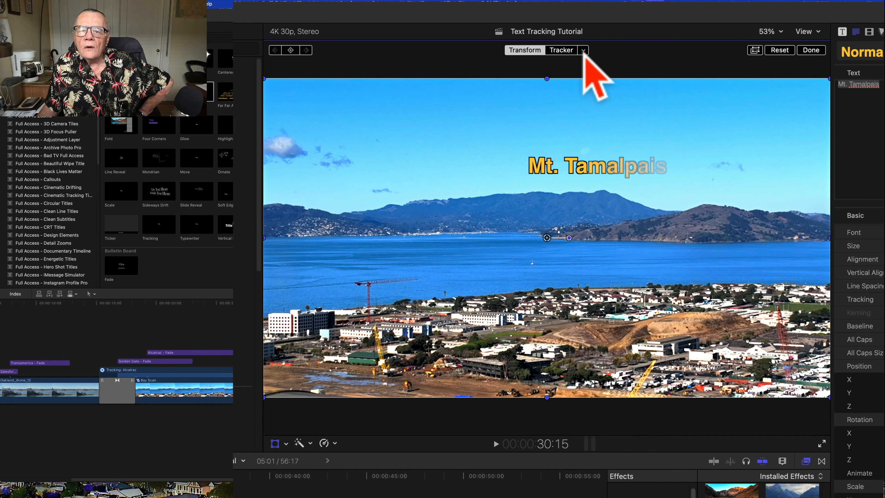
left_click(584, 51)
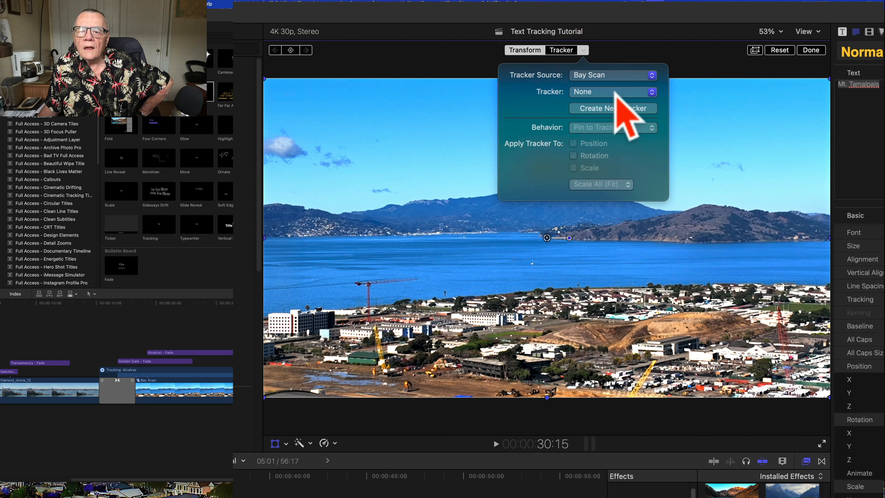
left_click(616, 92)
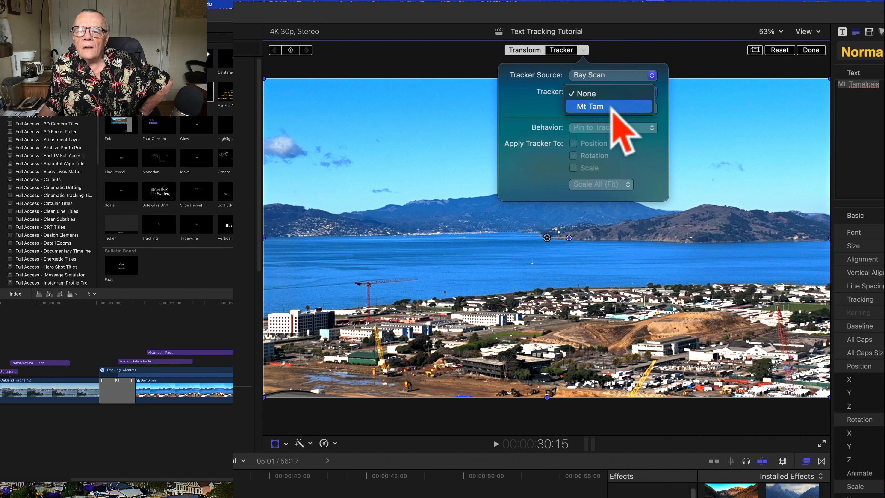
left_click(612, 110)
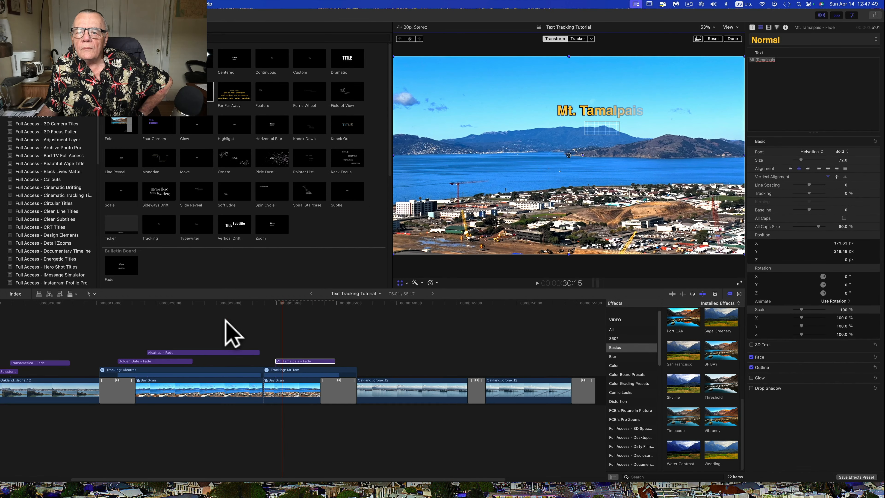
Play back the timeline from 26:06 to check how the Mt. Tamalpais title follows the mountain
left_click(230, 326)
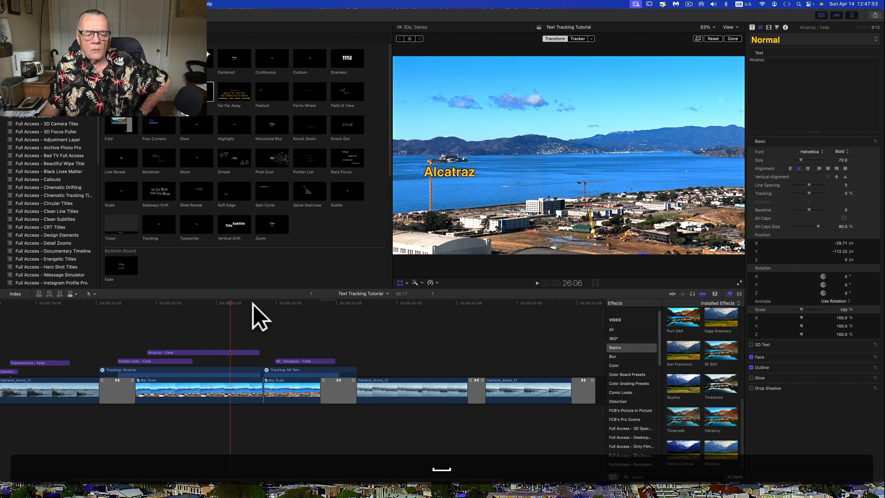
key("space")
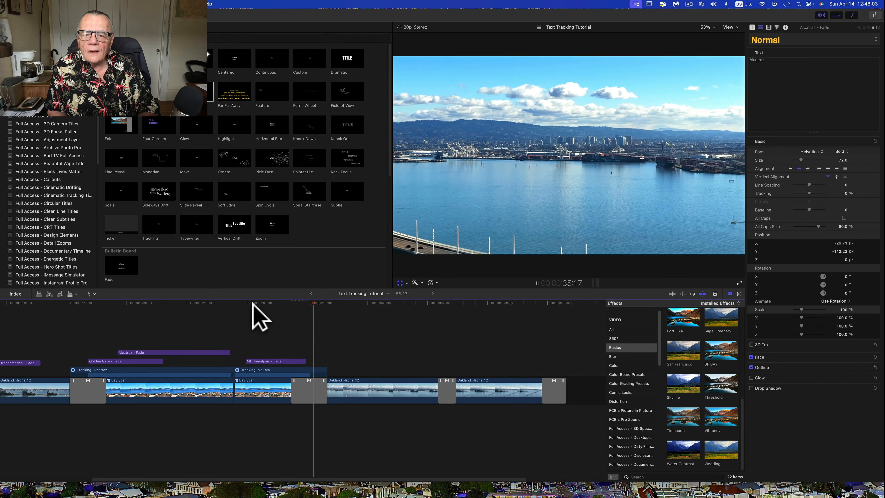
key("space")
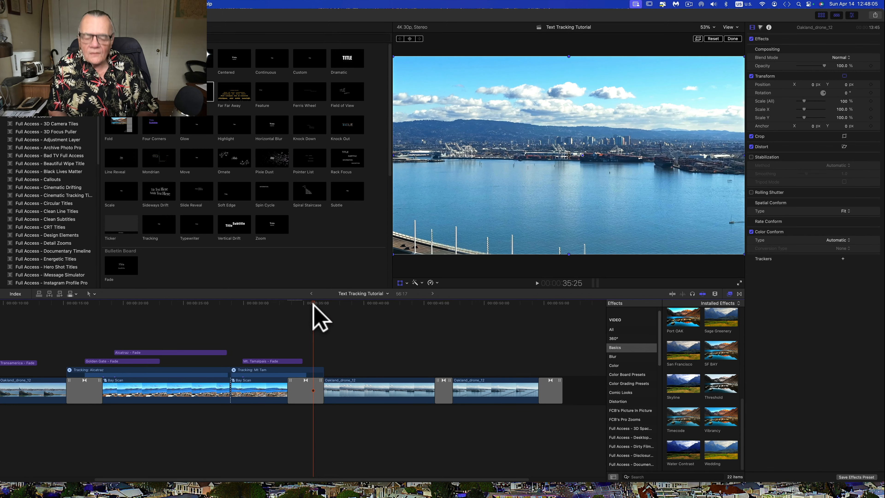
Extend the Mt. Tamalpais title's start back to the beginning of the second Bay Scan clip and play back from 24:06 to check it
left_click(232, 331)
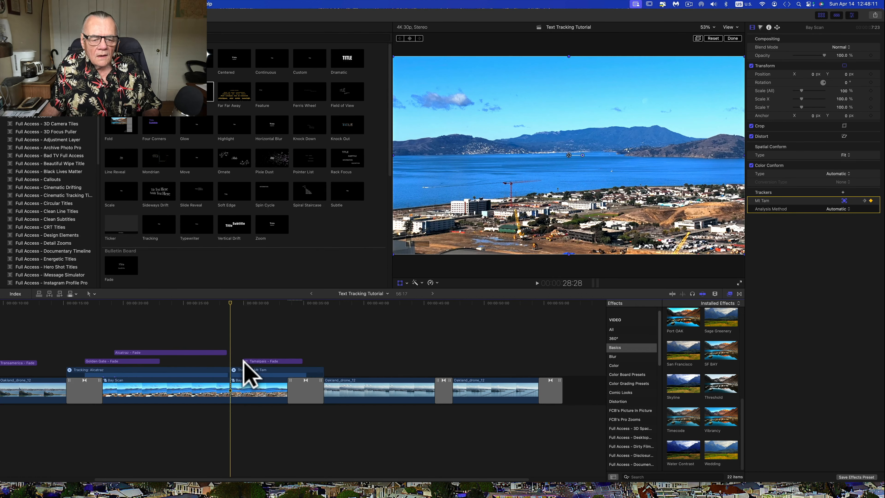
left_click_drag(243, 361, 233, 362)
left_click(174, 323)
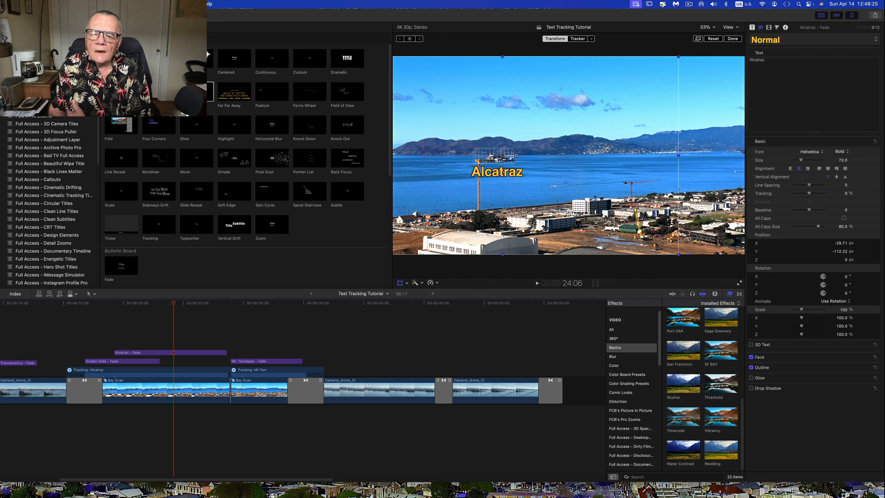
key("space")
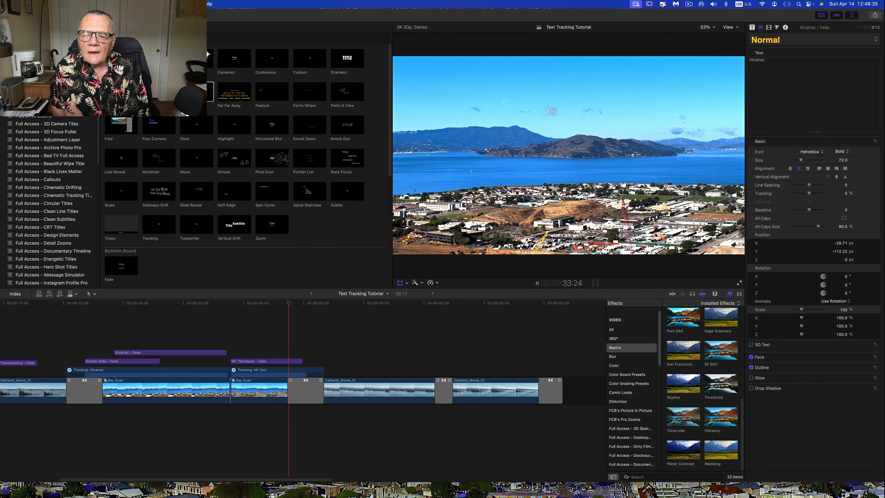
key("space")
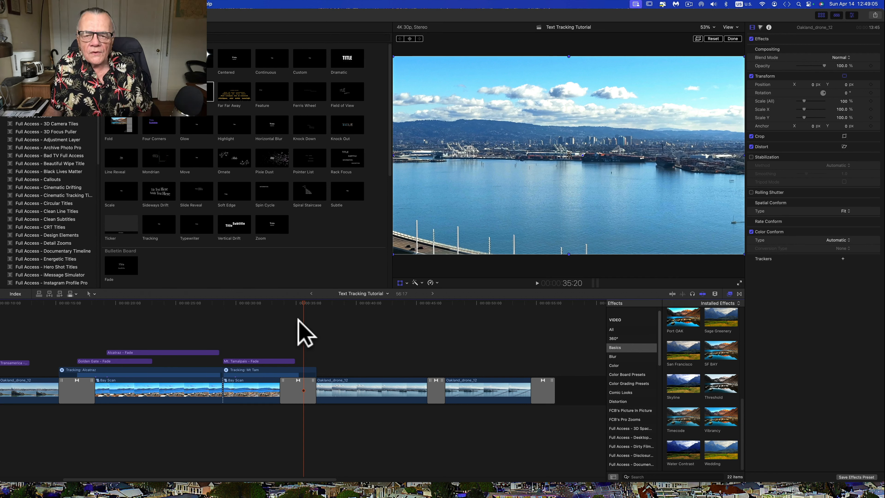
Add another object tracker to the second Bay Scan clip at 31:19 and name it "Angel Island"
left_click_drag(303, 301, 254, 311)
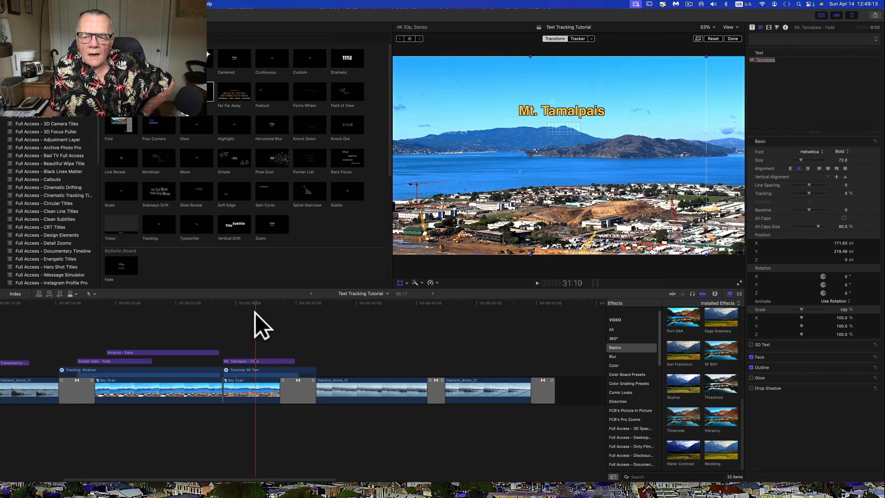
left_click(255, 388)
left_click(255, 389)
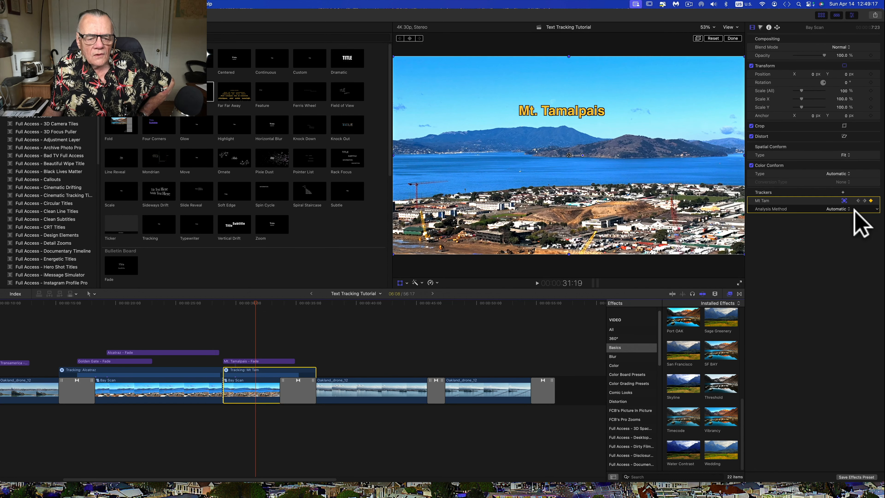
left_click(800, 186)
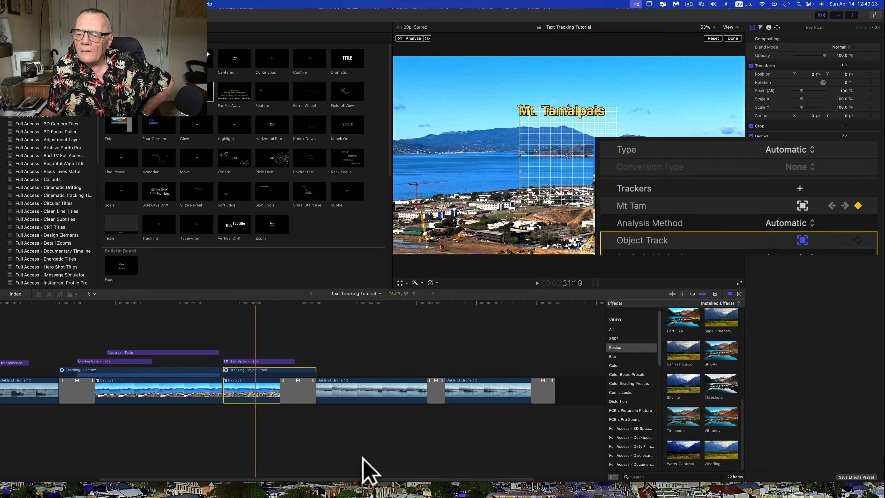
double_click(648, 241)
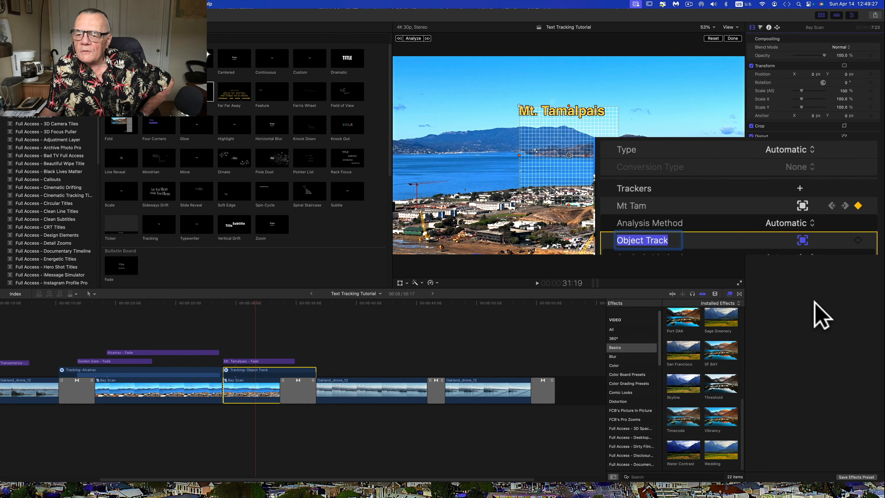
type("A")
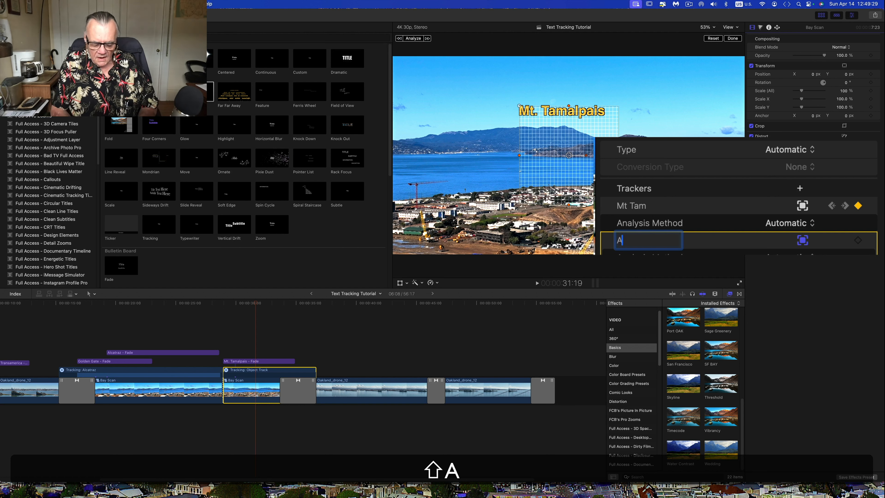
type("nge")
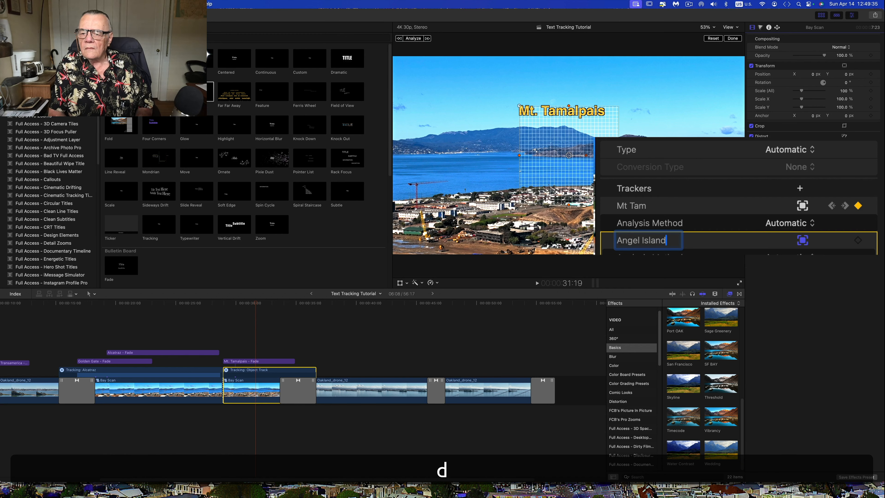
type("l Island")
key("Return")
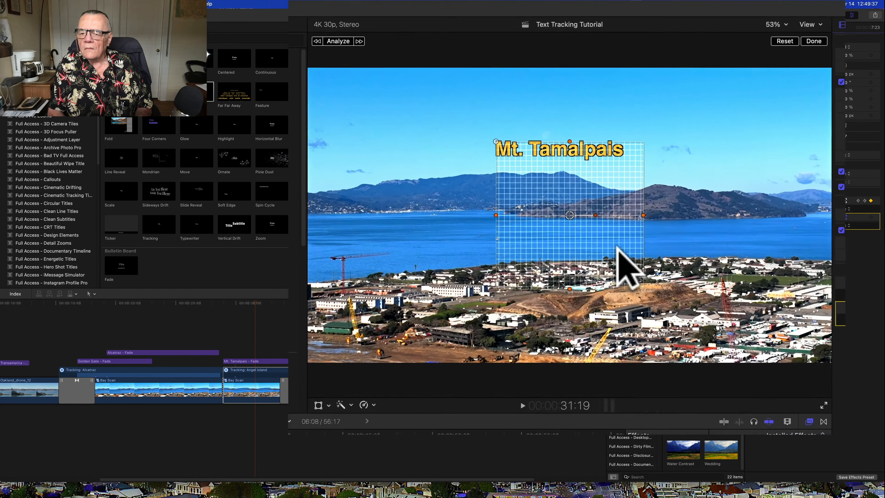
Fit the Angel Island tracking region tightly over the island's peak and analyze its motion through the clip
left_click_drag(568, 214, 663, 201)
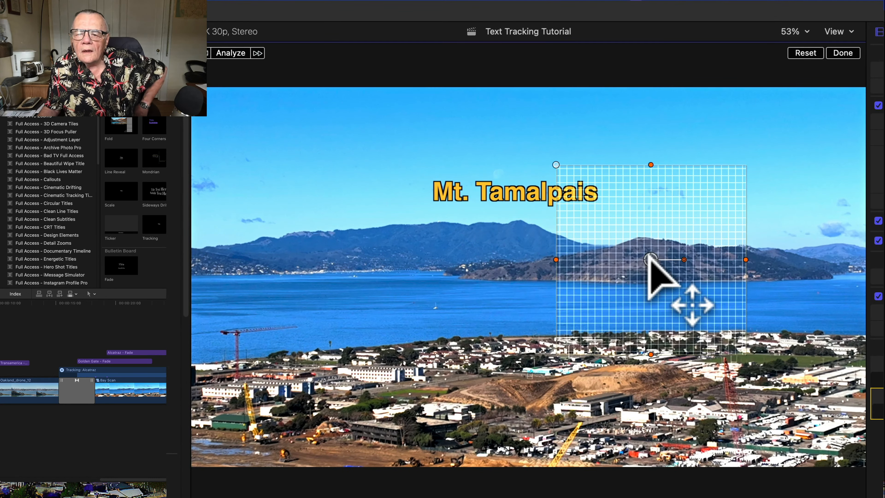
left_click_drag(648, 258, 646, 256)
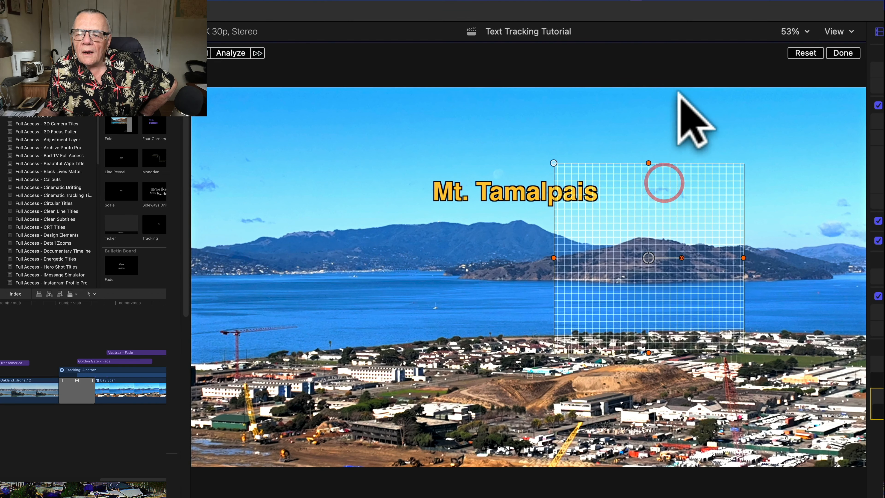
left_click_drag(649, 163, 650, 226)
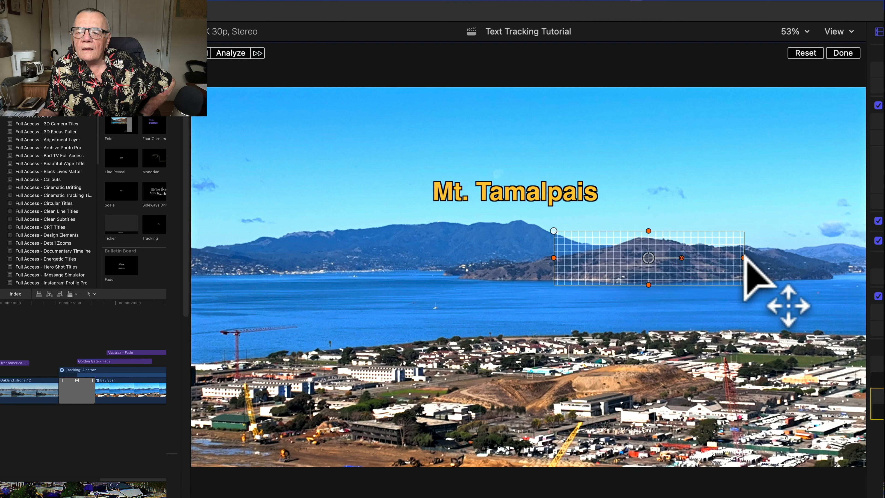
left_click_drag(745, 258, 696, 254)
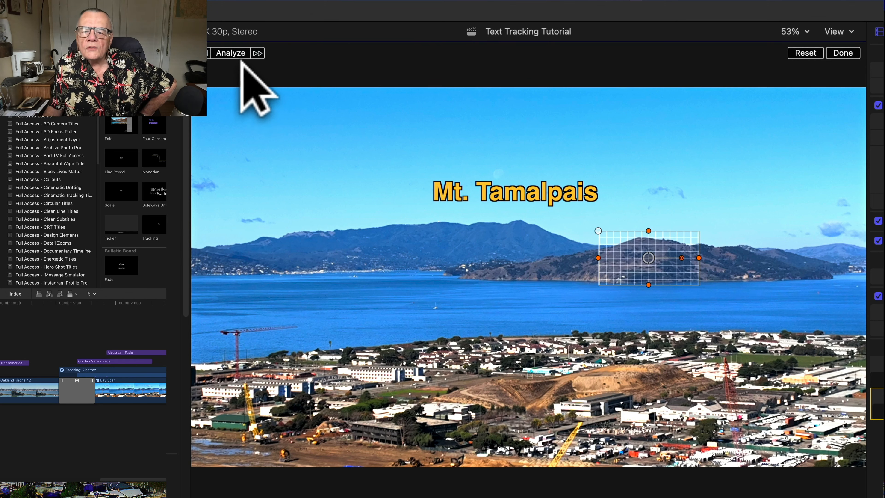
left_click(238, 53)
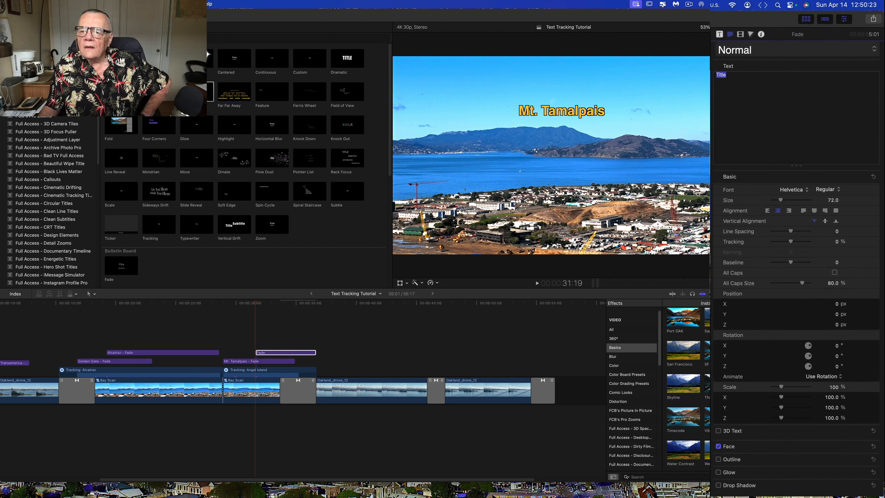
Replace the new Fade title's placeholder text with "Angel Island"
type("A")
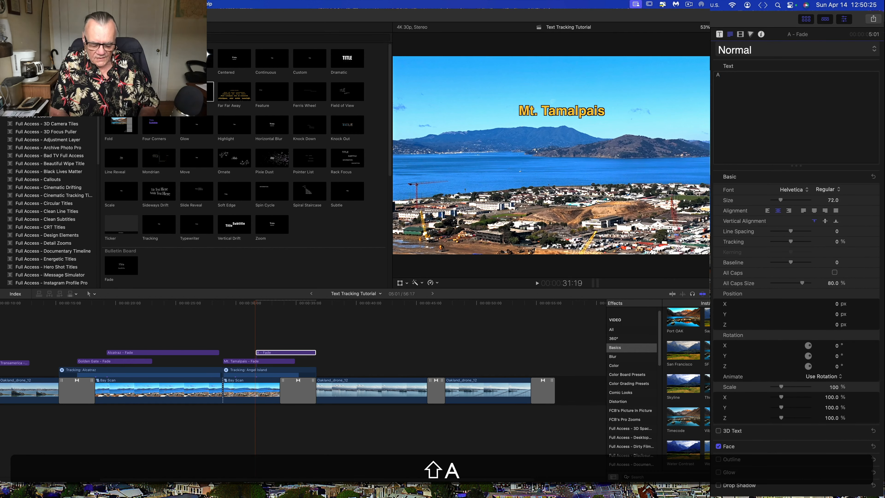
type("ngel ")
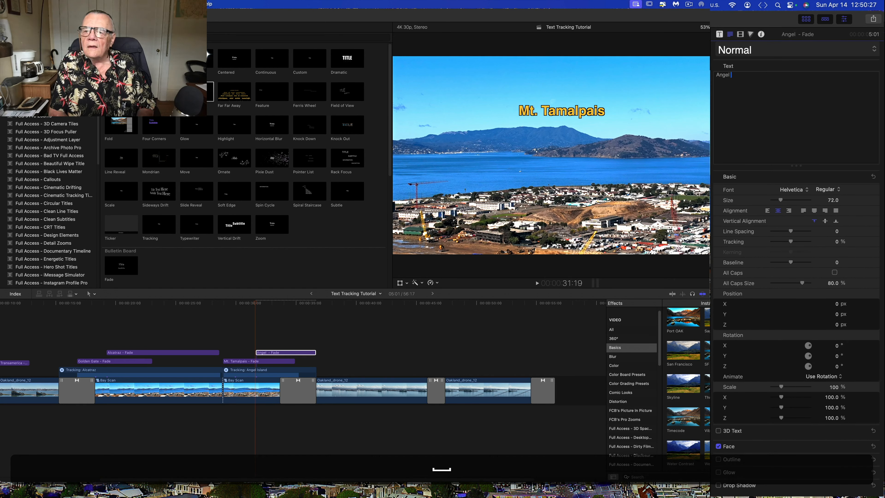
type("Island")
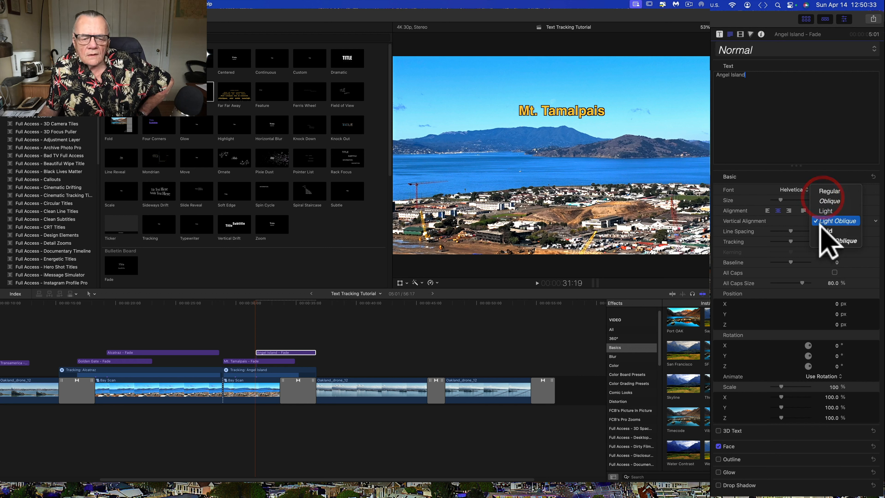
Preview the Angel Island title over the clip at 32:19, set its Helvetica font to Bold, and show its face settings
left_click(826, 240)
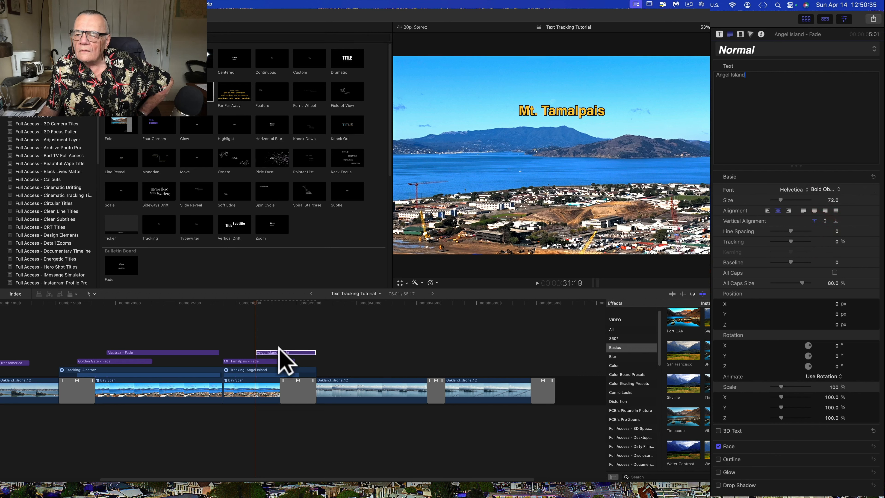
left_click(267, 326)
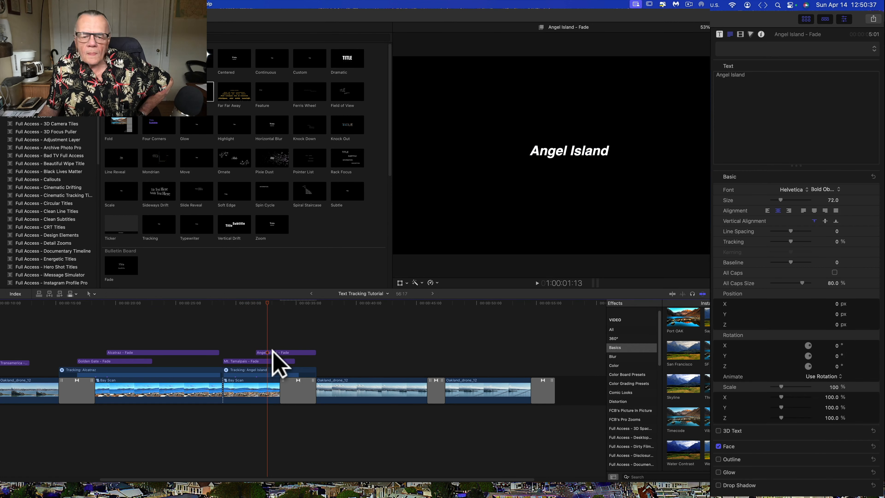
left_click(273, 352)
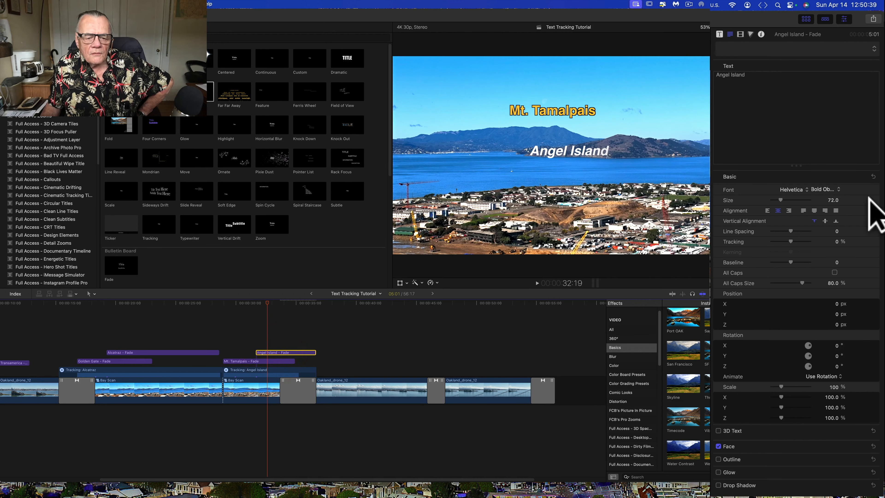
left_click(836, 202)
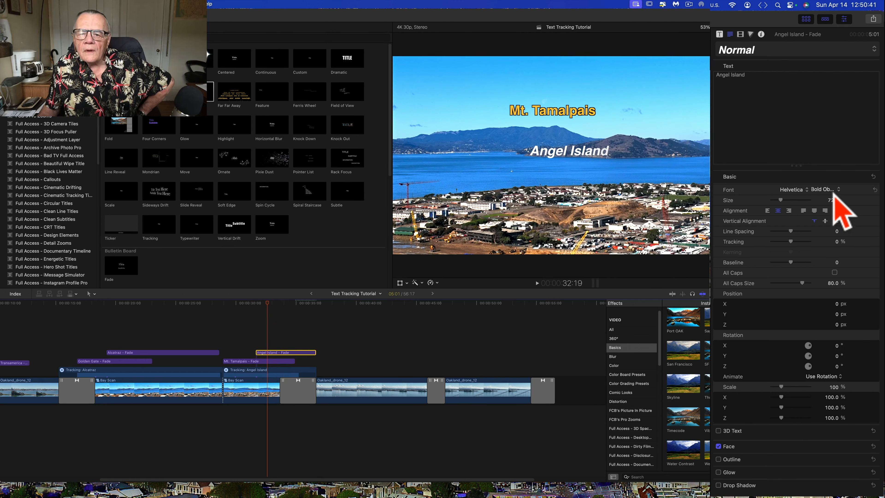
left_click(837, 190)
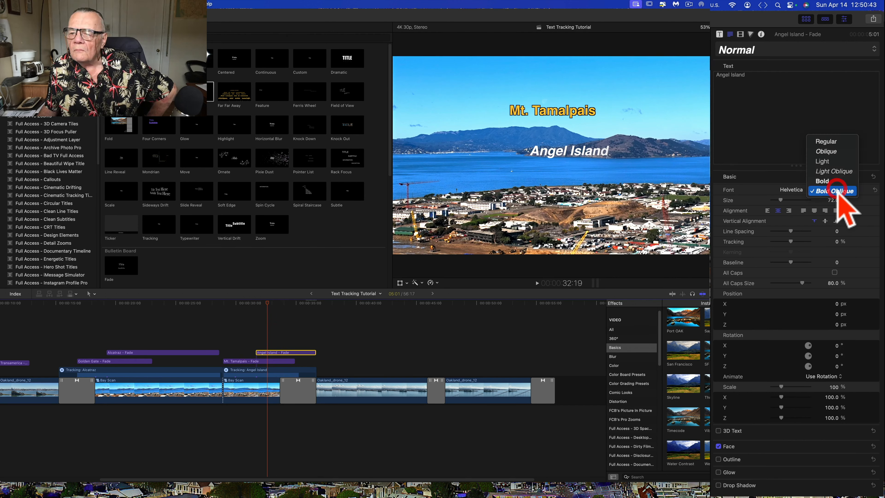
left_click(831, 180)
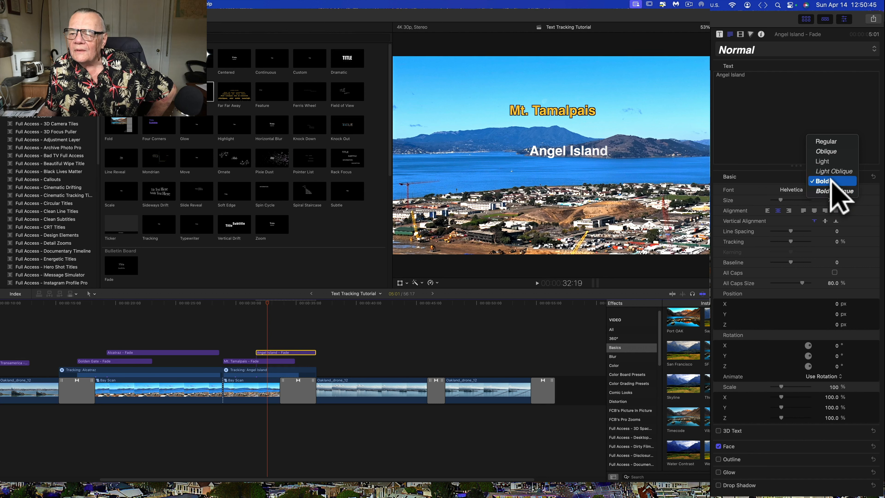
left_click(831, 179)
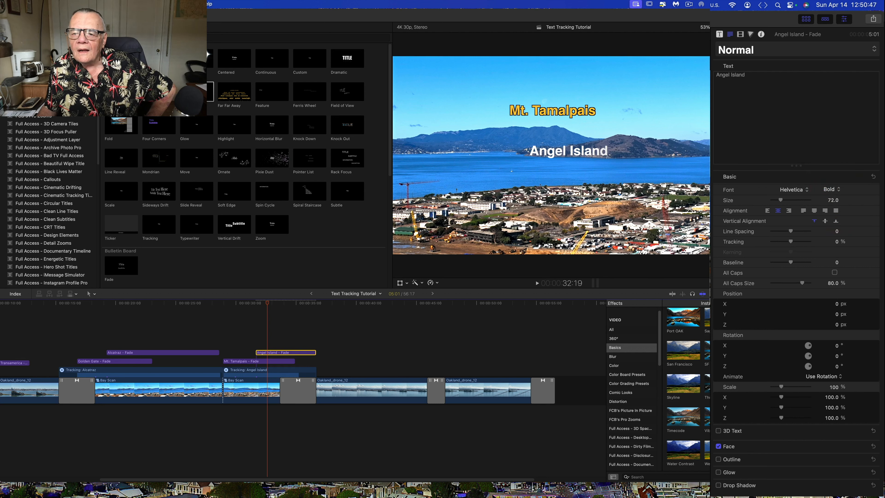
left_click(859, 446)
Try to change the Angel Island title's face color to the saved golden-yellow swatch
left_click(830, 467)
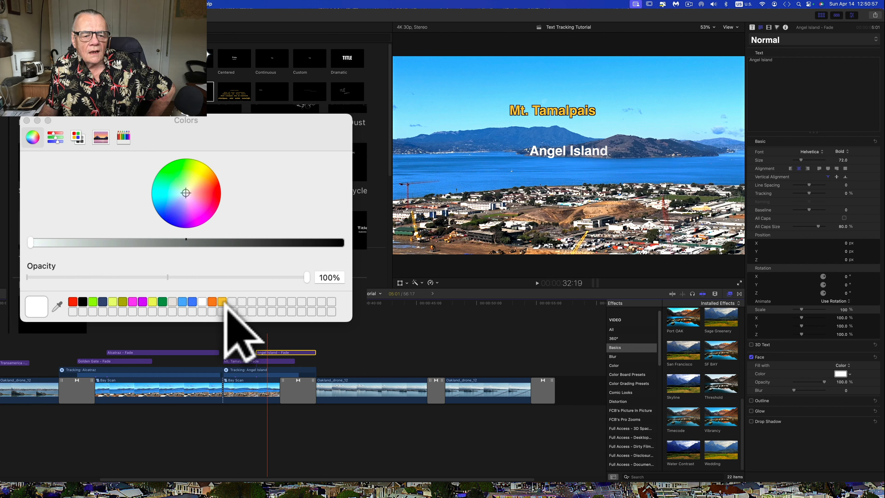
left_click(223, 301)
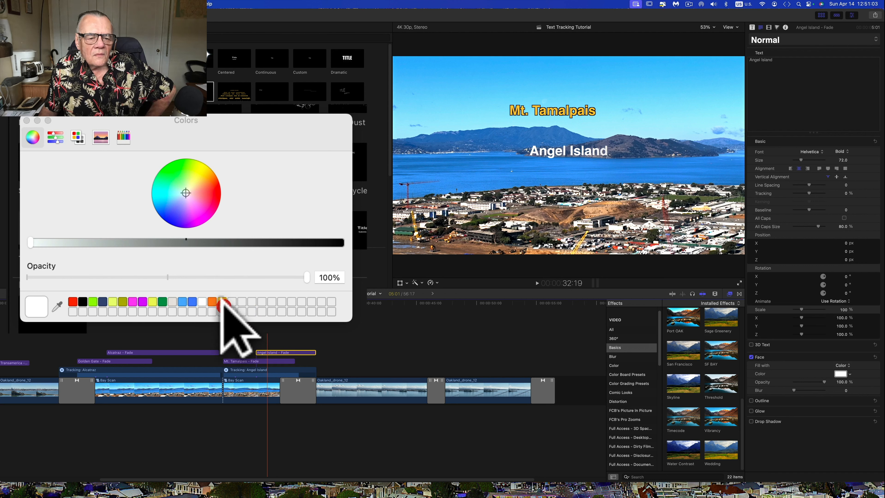
left_click(223, 300)
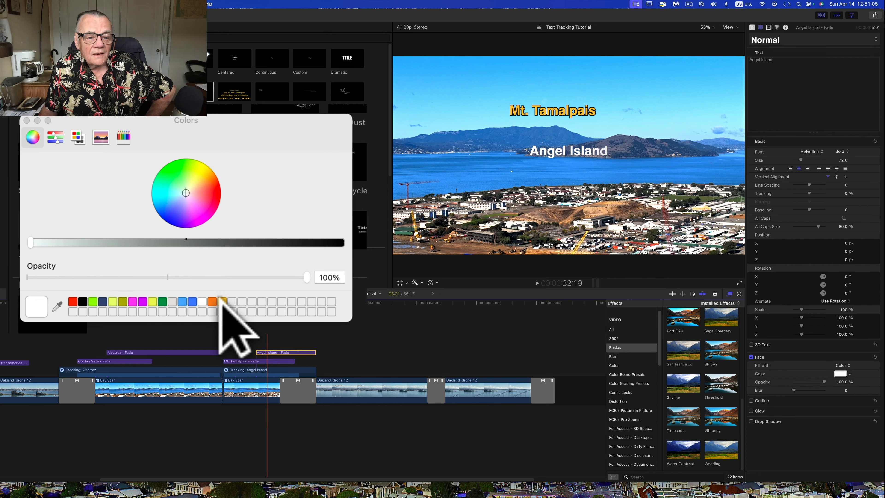
left_click(842, 373)
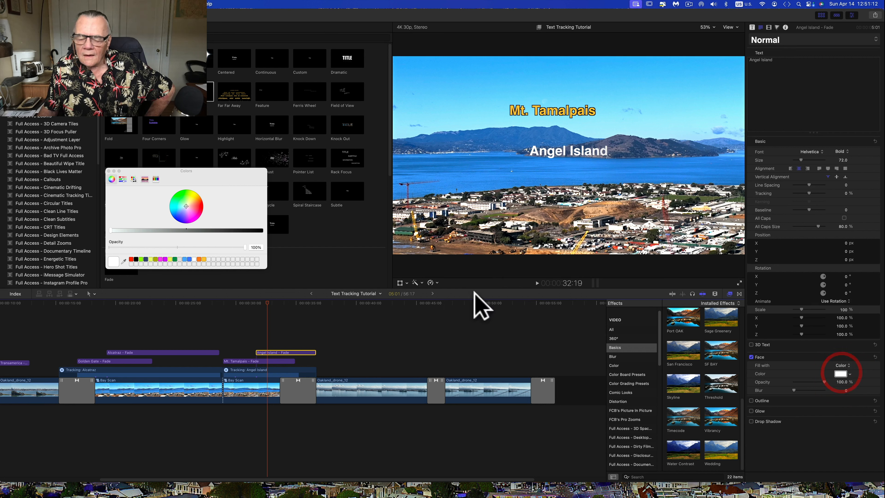
left_click(204, 259)
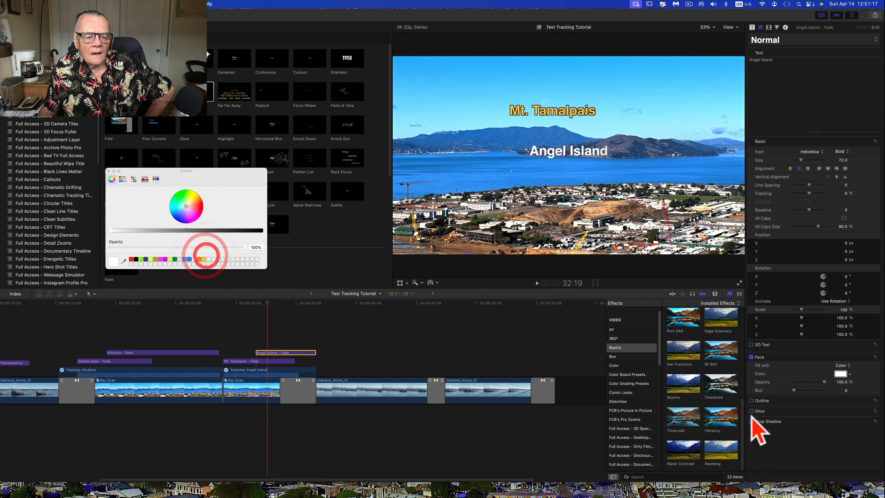
left_click(836, 377)
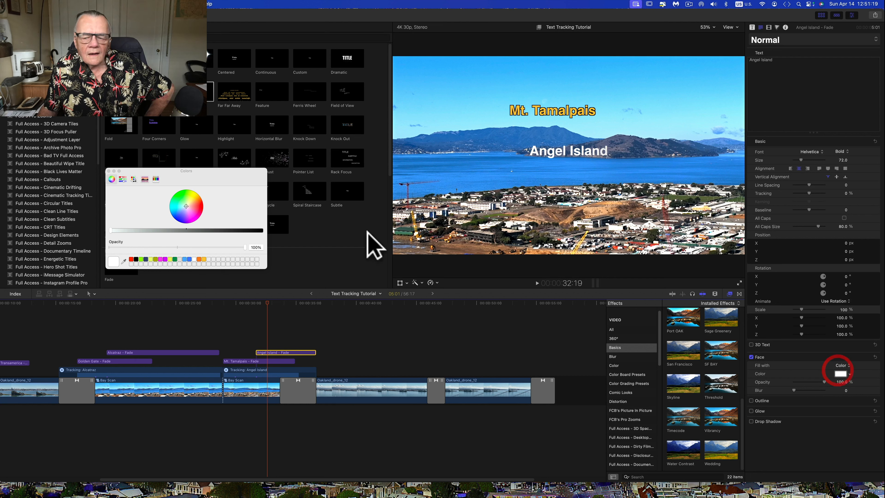
left_click(204, 259)
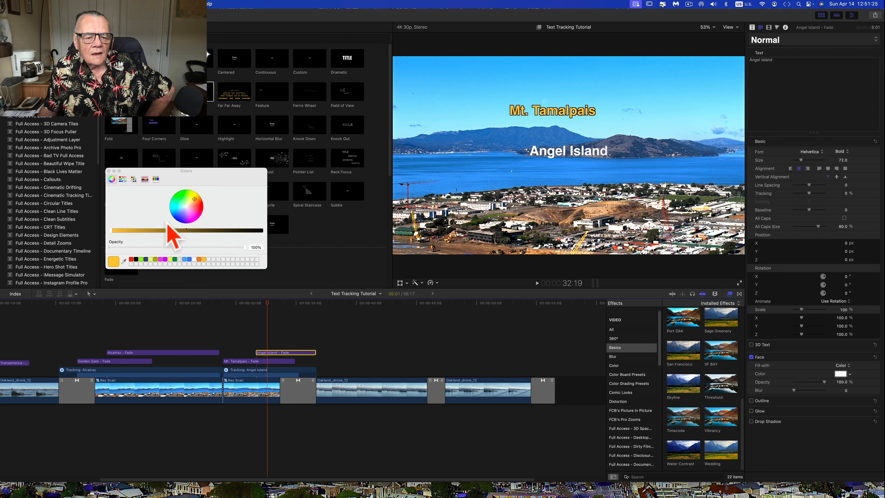
left_click(109, 171)
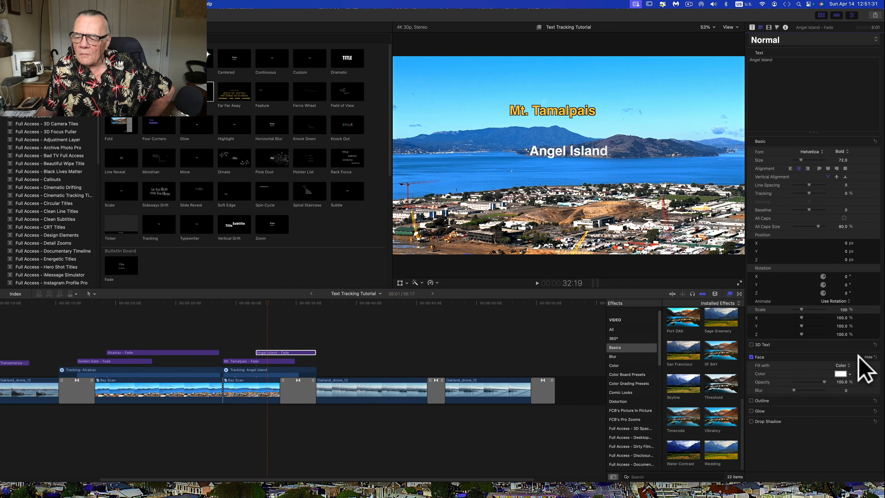
left_click(840, 374)
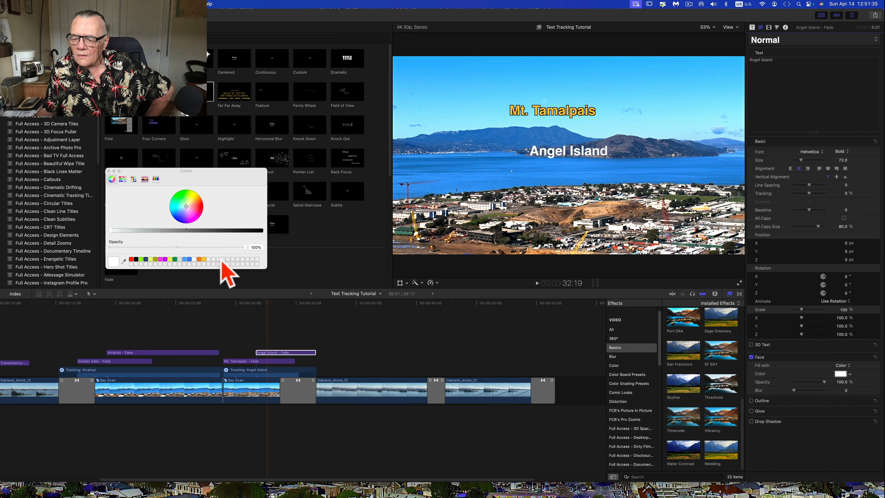
left_click(204, 260)
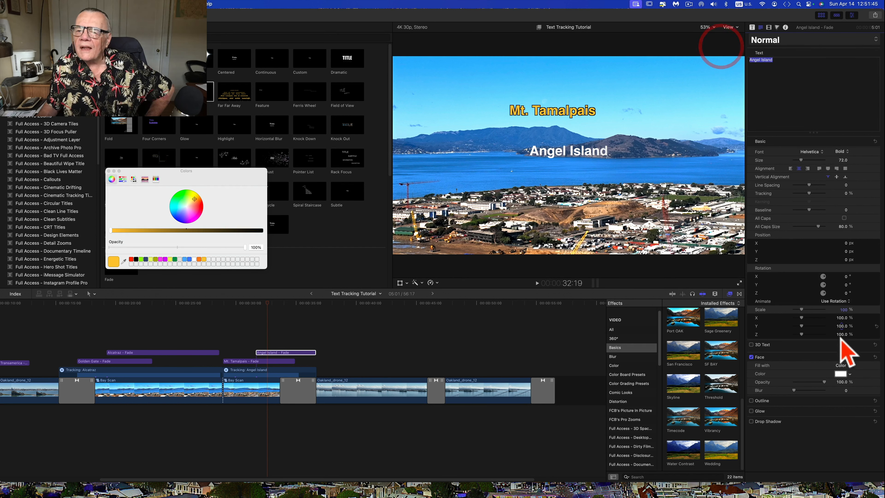
left_click(840, 374)
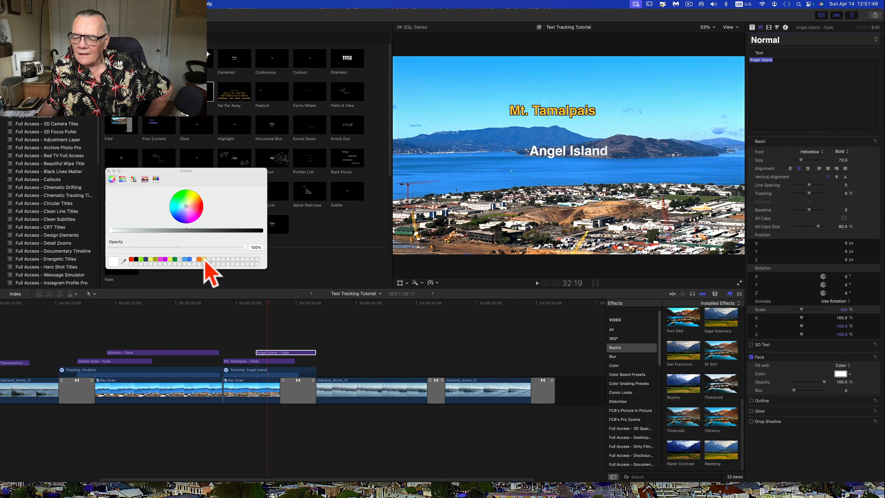
left_click(208, 253)
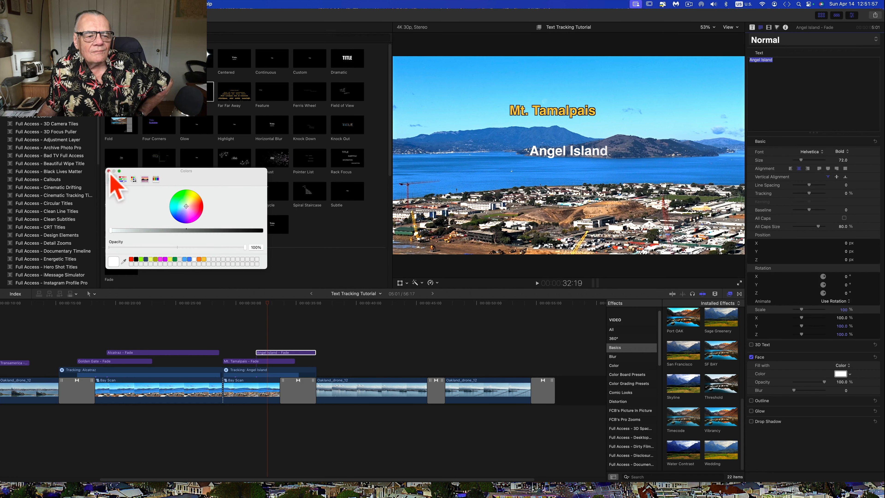
left_click(108, 172)
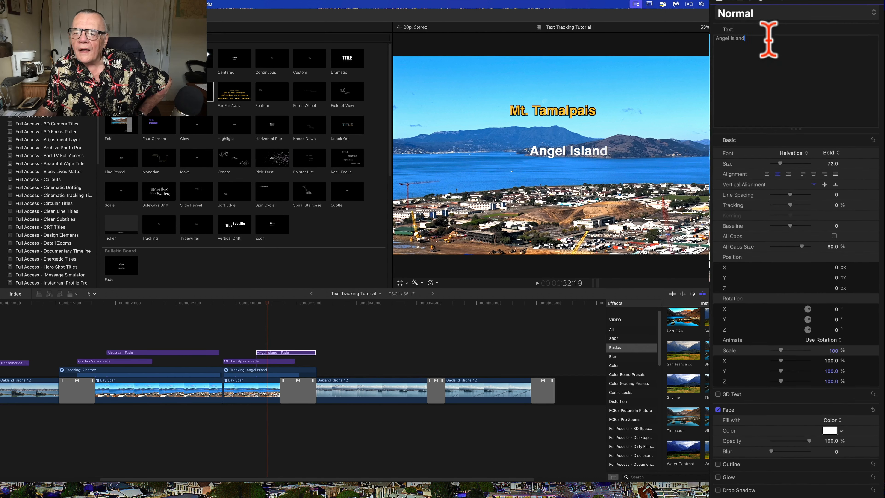
Select the "Angel Island" title text and set its face color to the saved golden-yellow swatch
left_click_drag(791, 60, 749, 58)
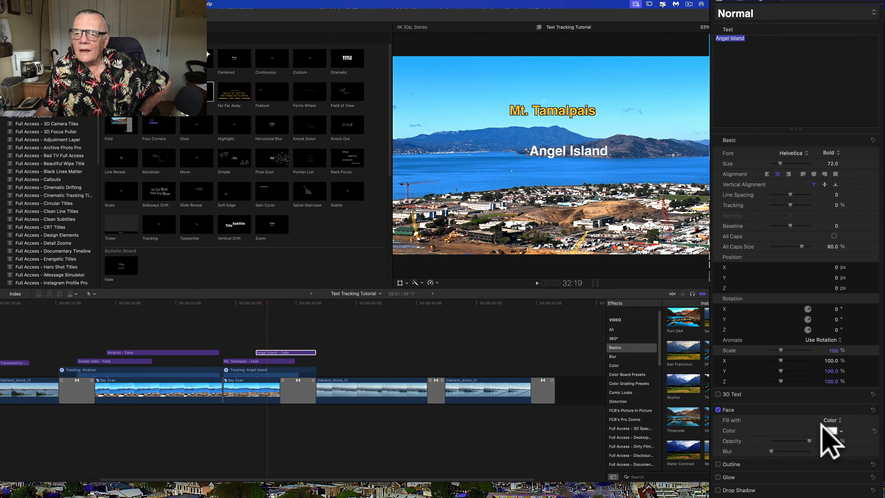
left_click(828, 433)
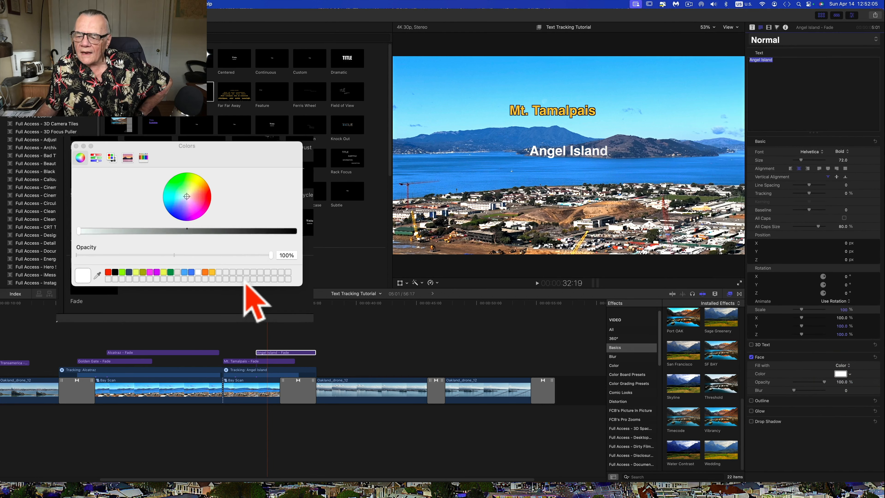
left_click(219, 283)
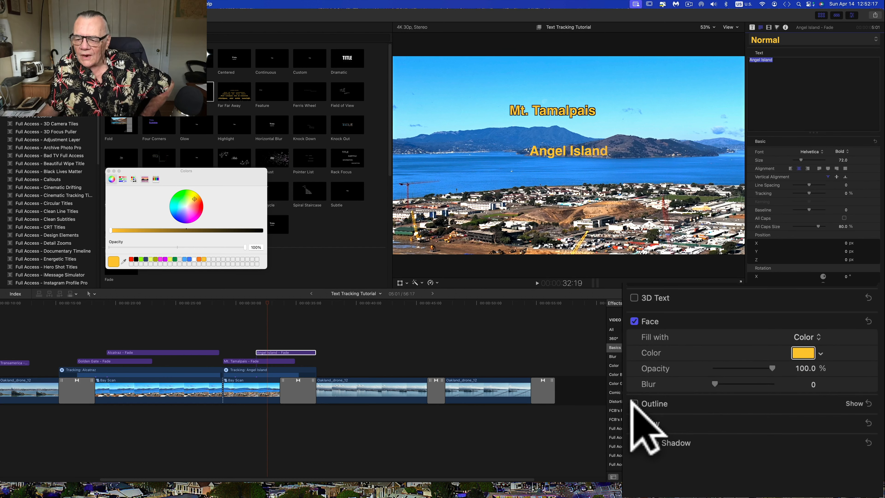
Turn on the outline for the Angel Island title and set the outline color to black
left_click(633, 403)
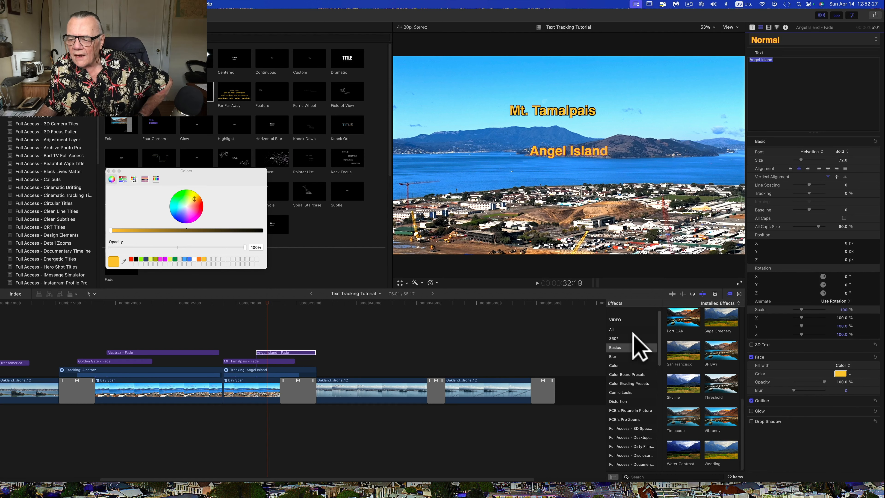
left_click(851, 394)
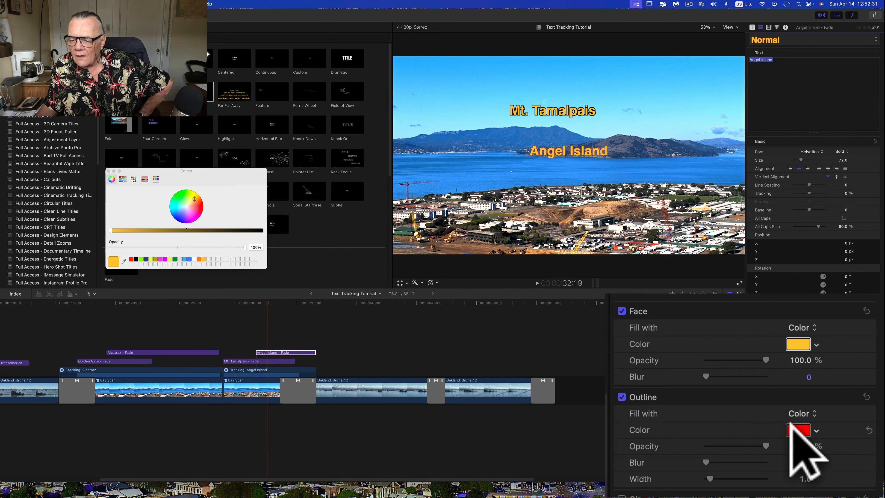
left_click(840, 418)
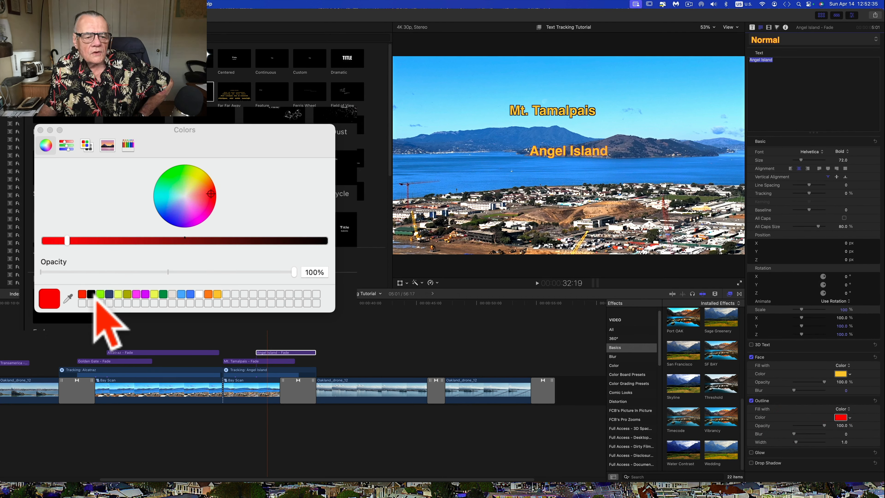
left_click(91, 294)
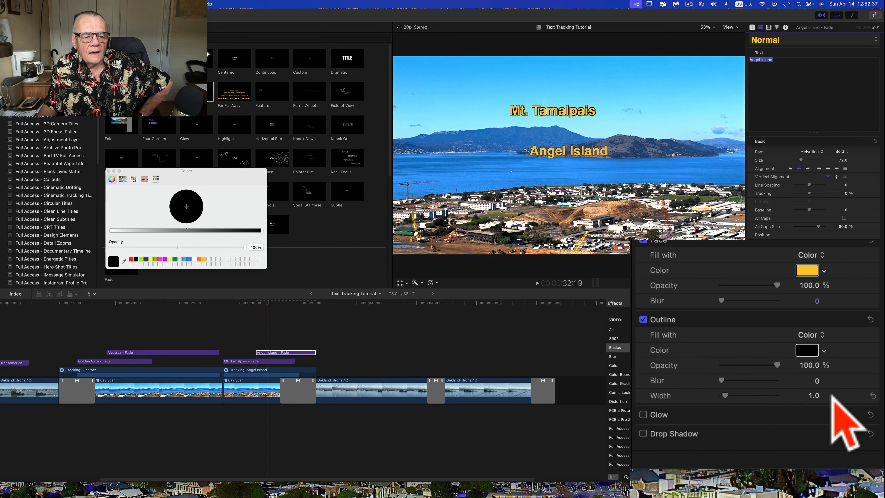
Set the Angel Island title's outline width to 3.0 and close the color picker
left_click(813, 397)
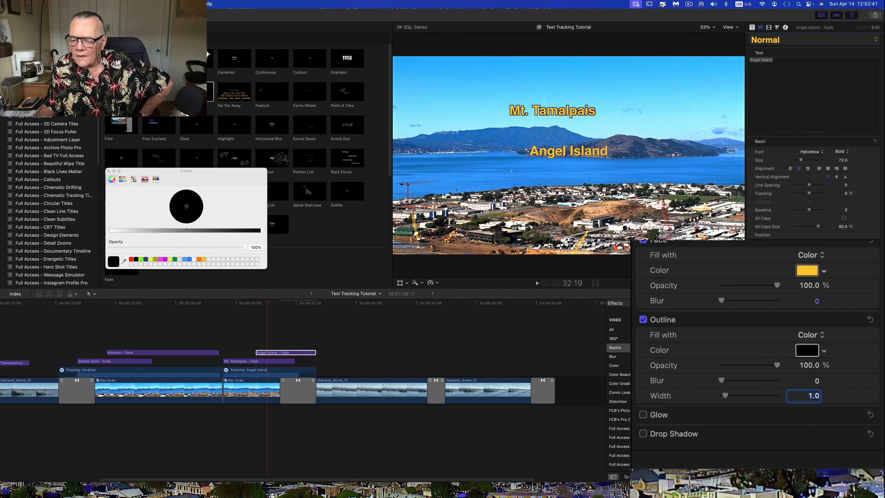
type("3")
key("Return")
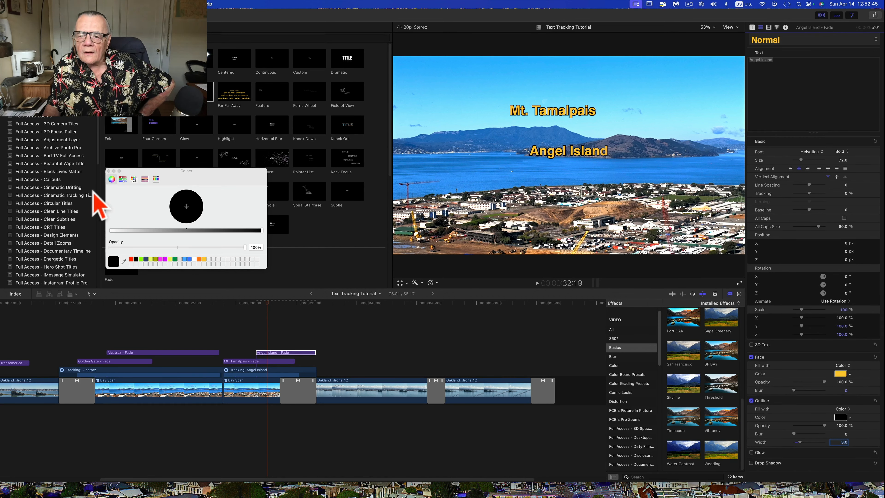
left_click(111, 173)
left_click(109, 171)
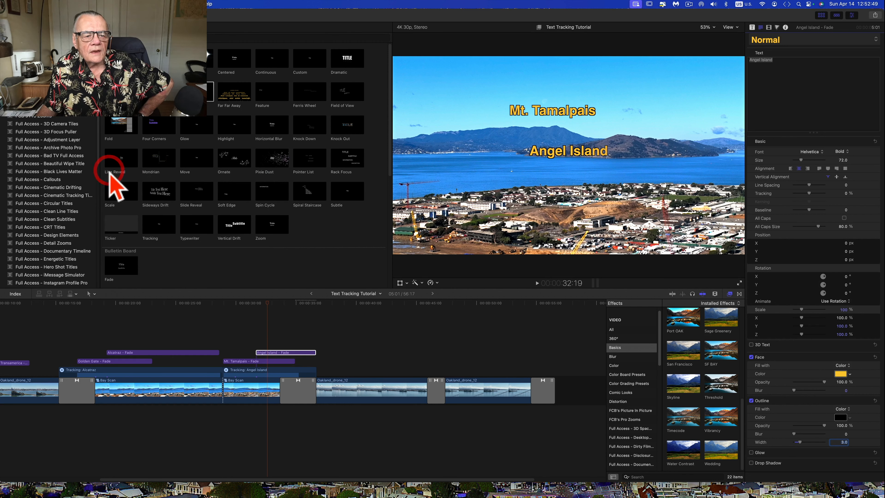
Move the Angel Island title below the island, to about X 360 px, Y -81 px, and attach it to the Angel Island tracker
left_click_drag(566, 152, 626, 165)
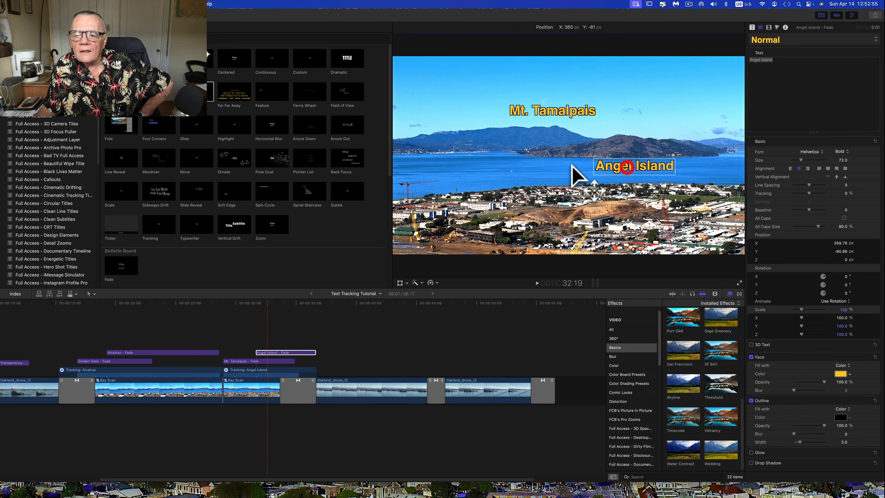
scroll(411, 291, "up", 2)
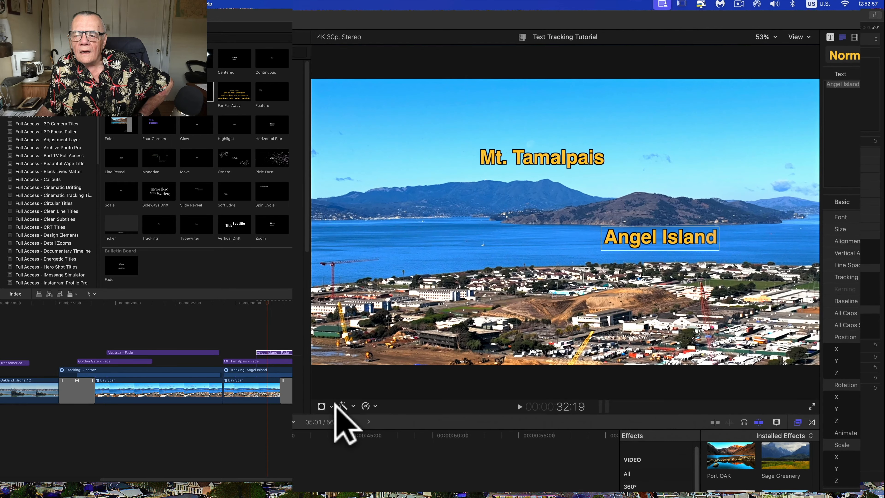
left_click(387, 315)
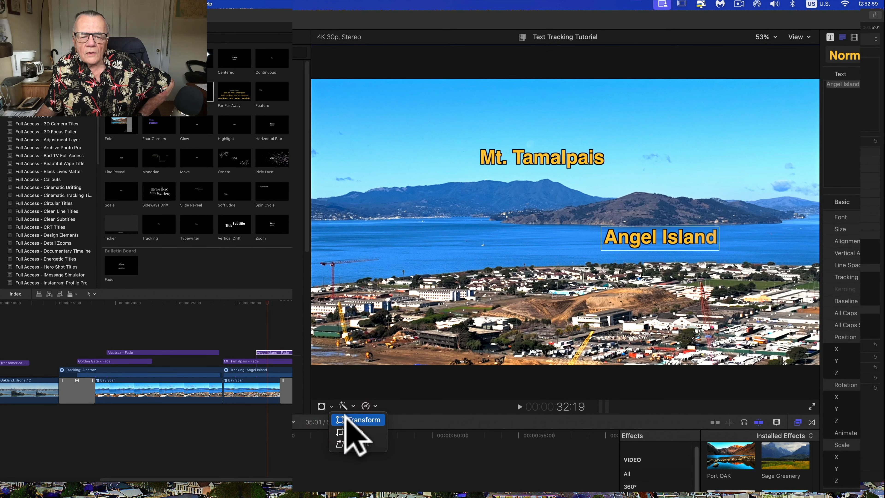
left_click(347, 420)
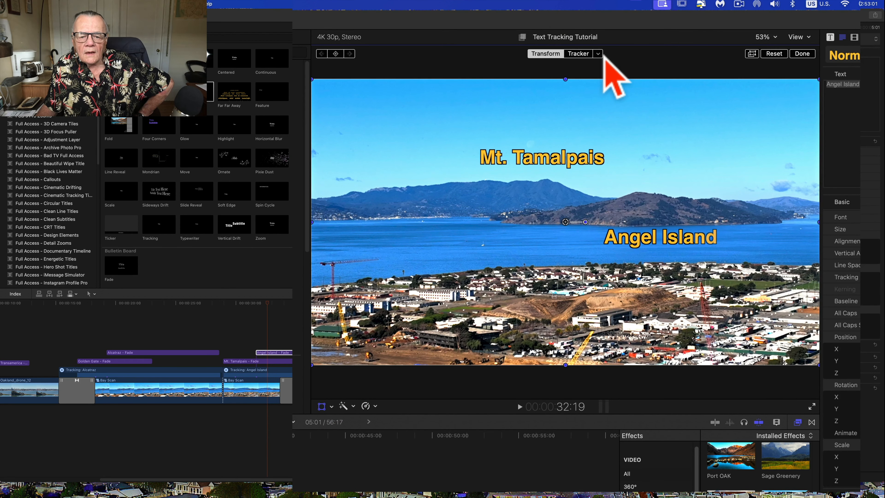
left_click(598, 54)
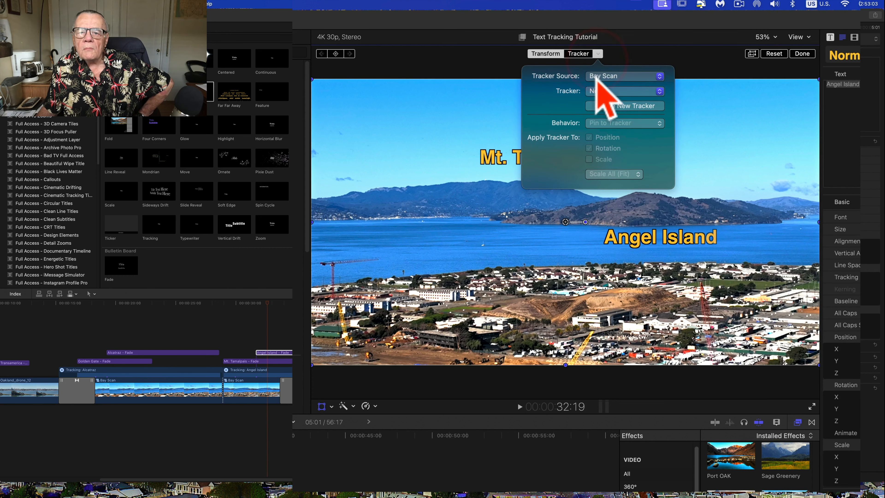
left_click(602, 92)
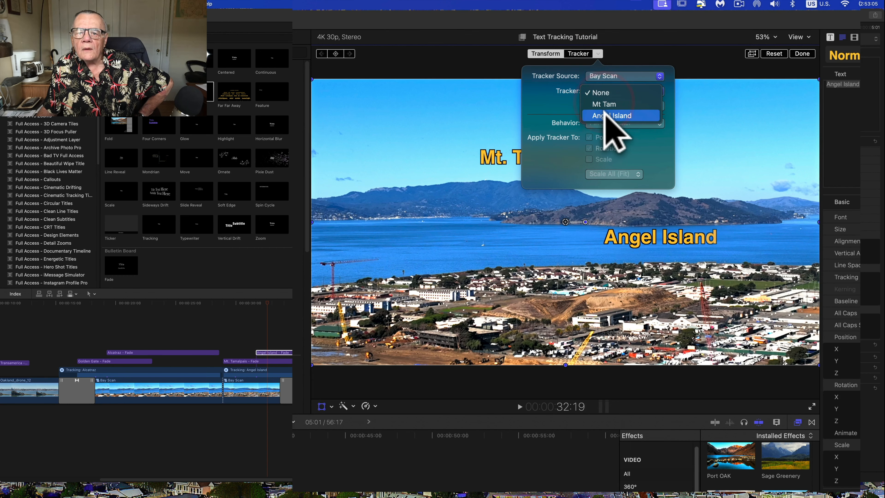
left_click(606, 116)
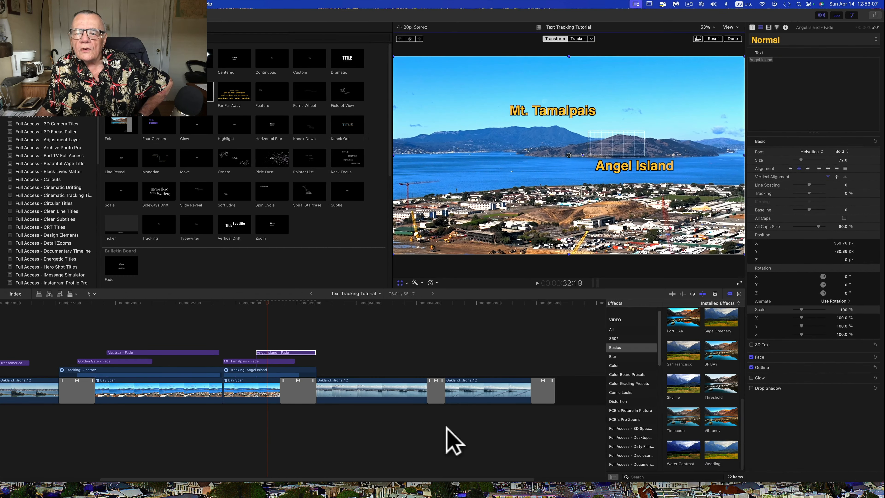
Play the timeline from about 27:04 to check how the Alcatraz, Mt. Tamalpais and Angel Island titles follow their landmarks
left_click(202, 324)
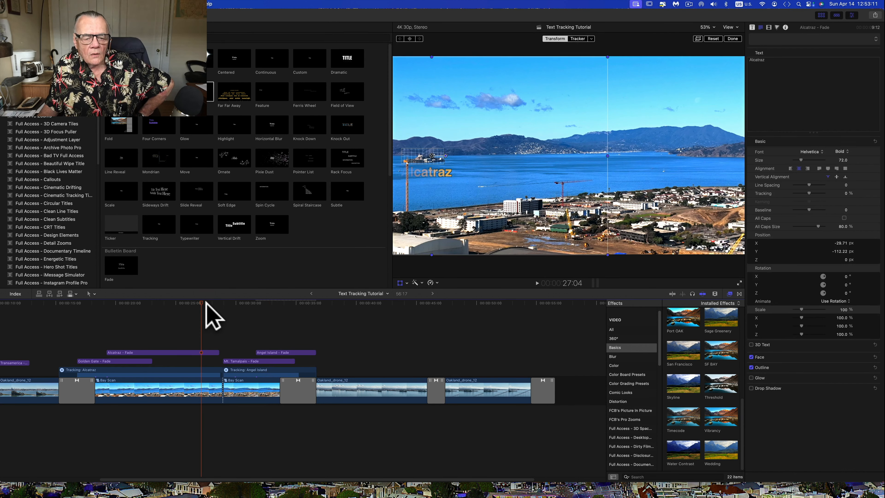
key("space")
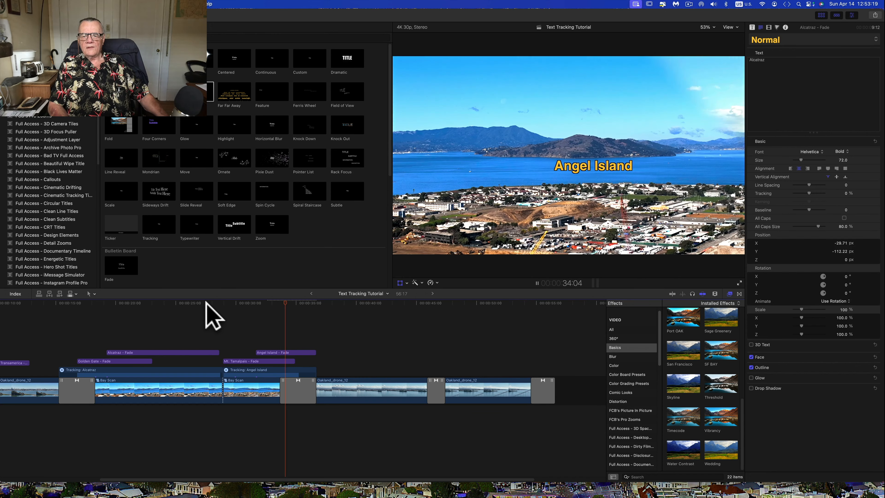
key("space")
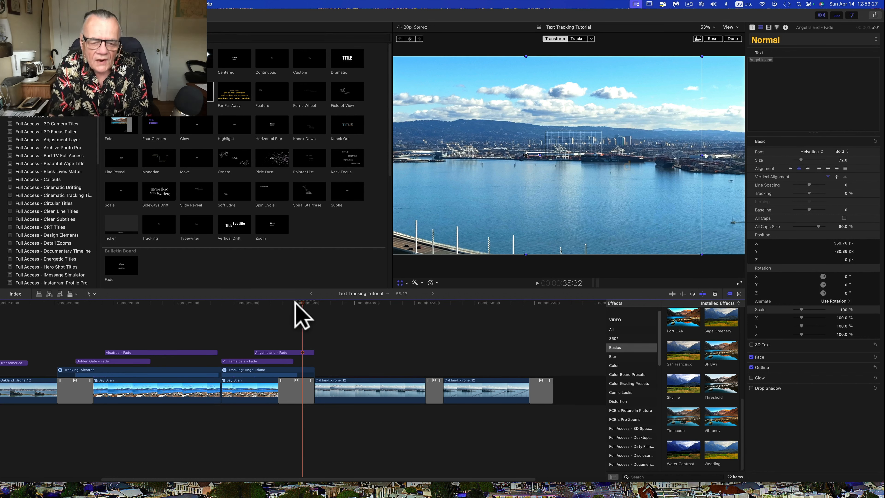
Review the two Oakland_drone_12 clips after the Bay Scan clips at 36:21, 44:02 and 50:15 for landmarks to track
left_click_drag(303, 302, 315, 325)
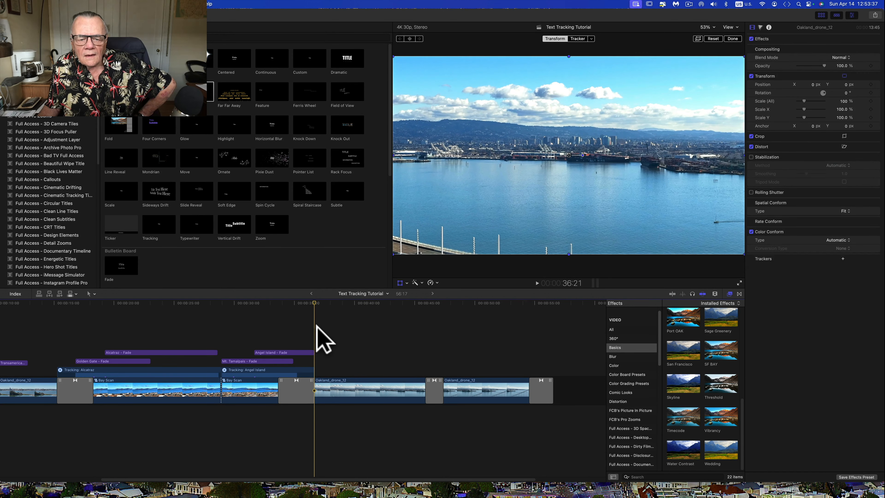
left_click(319, 329)
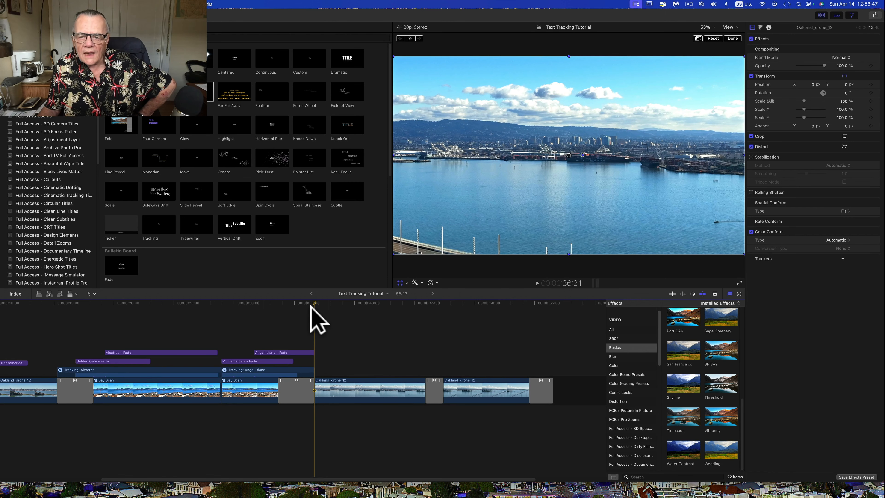
left_click_drag(313, 303, 402, 313)
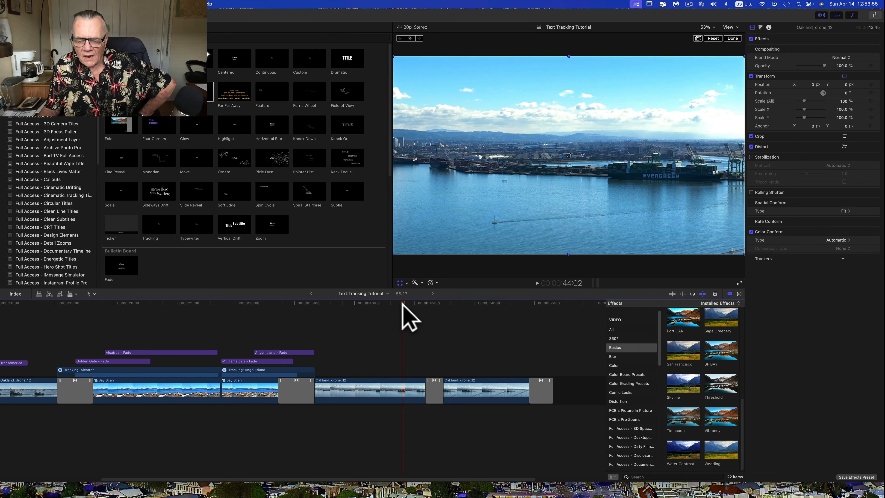
left_click(480, 316)
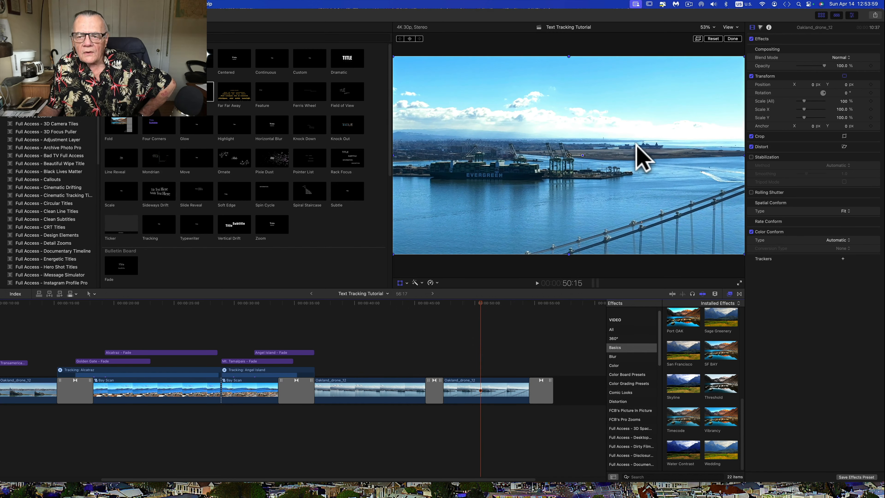